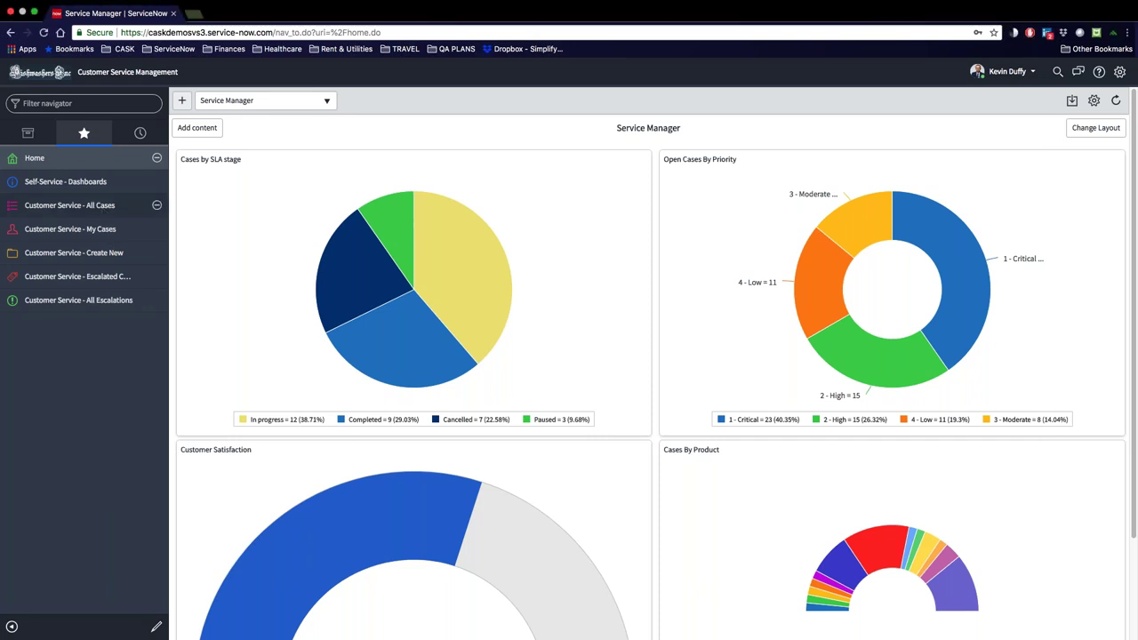
- Open the list of all customer service cases and look through its records
click(89, 209)
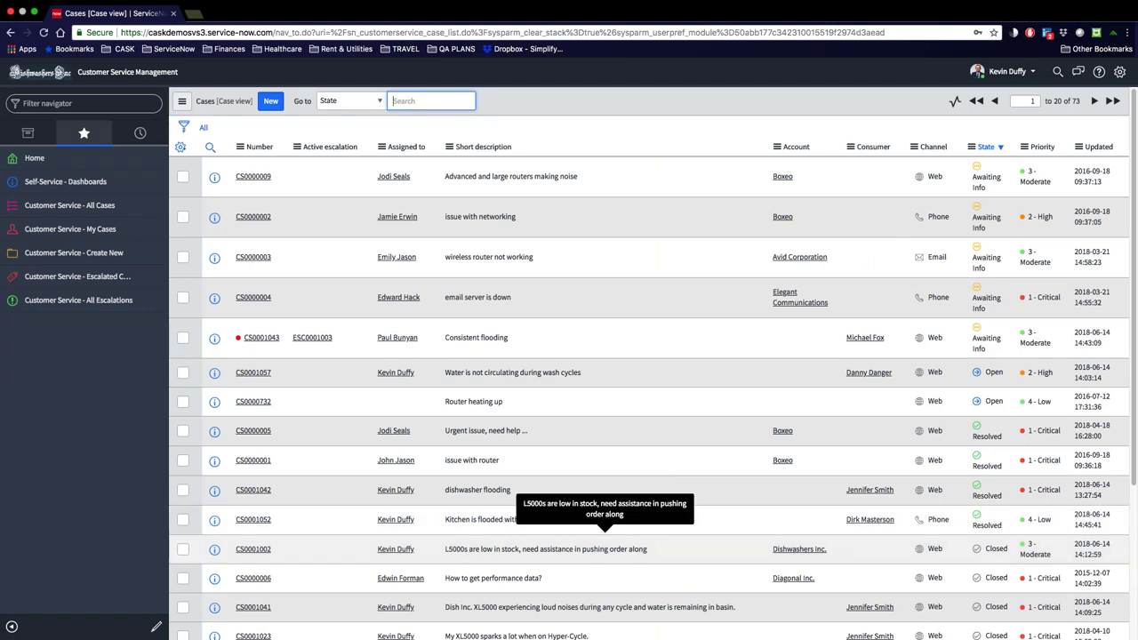
scroll(645, 546, down, 1)
scroll(605, 524, down, 3)
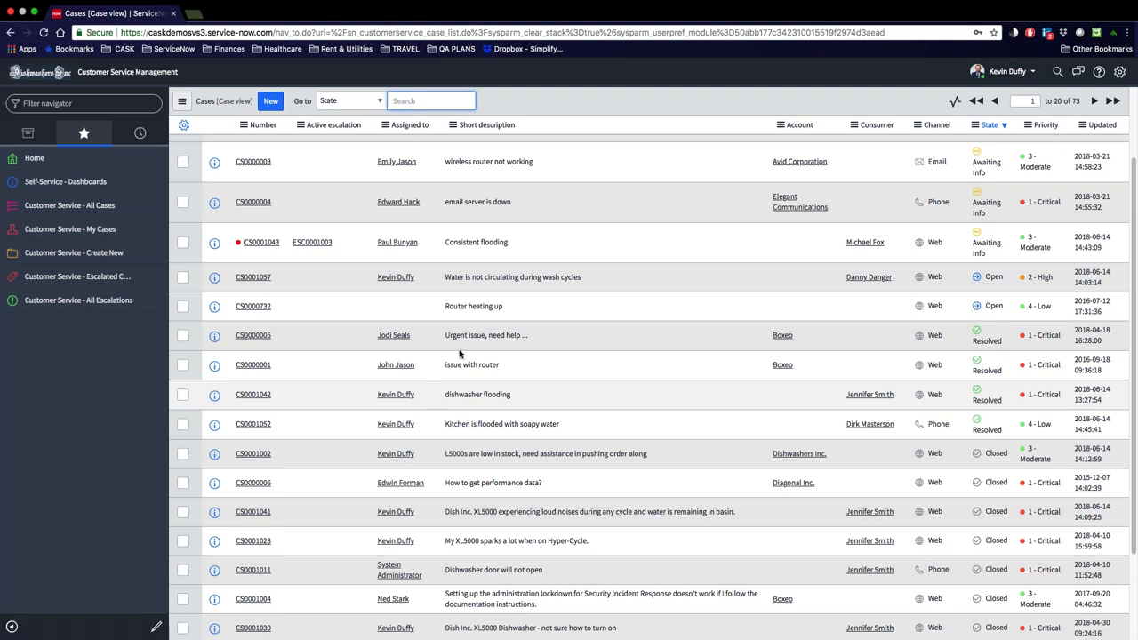
scroll(307, 198, up, 4)
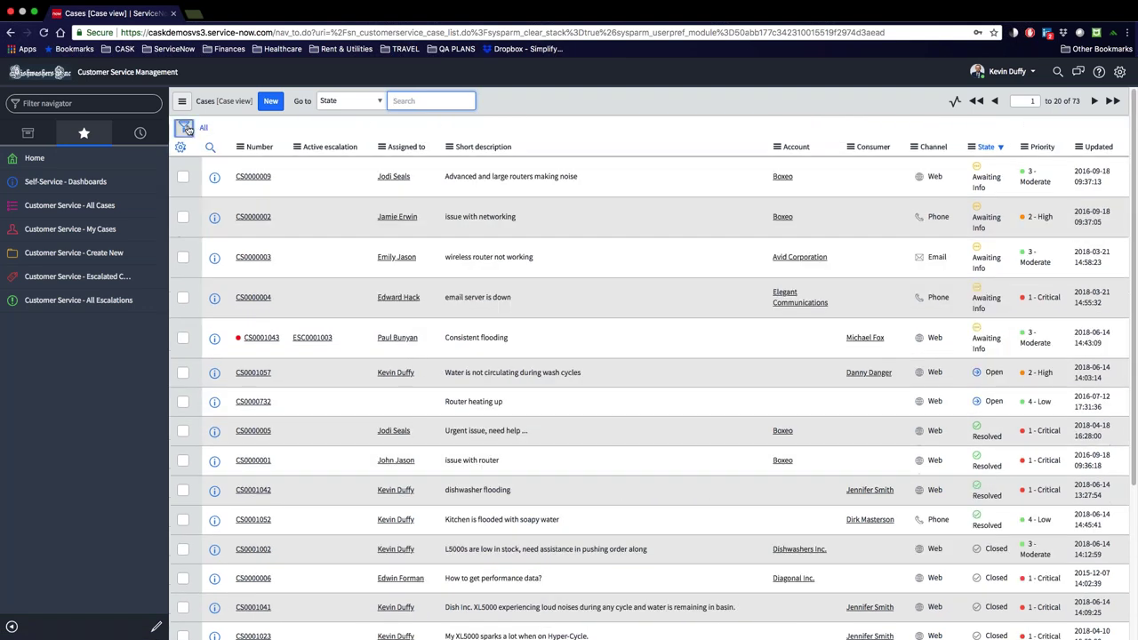
- Start a filter on the case list with the condition State is New
click(183, 127)
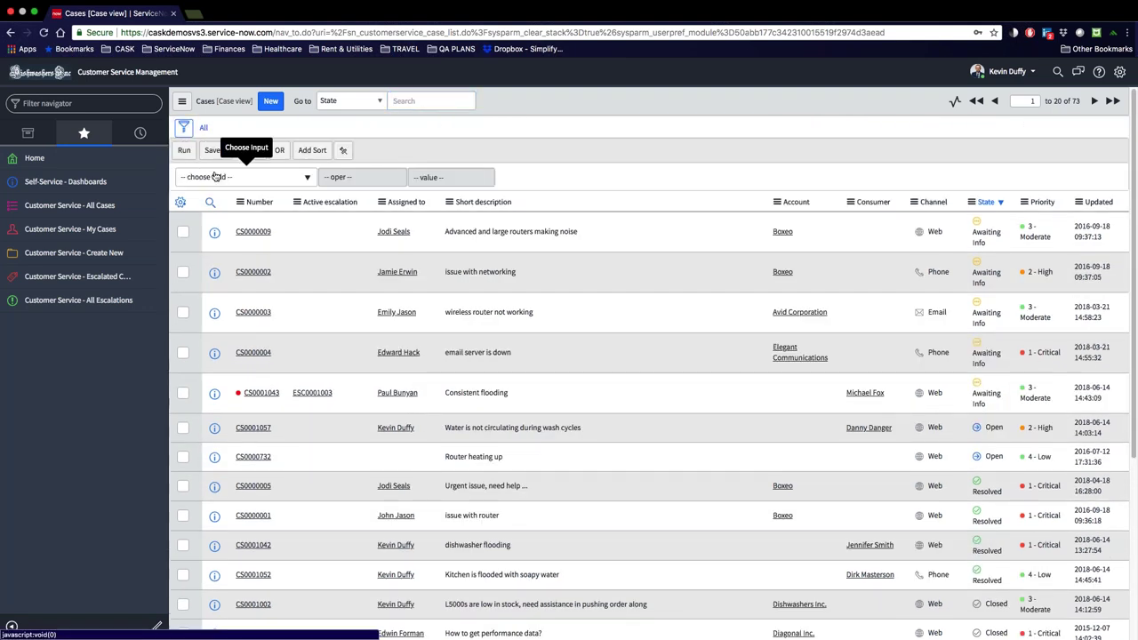
click(221, 177)
text(sta)
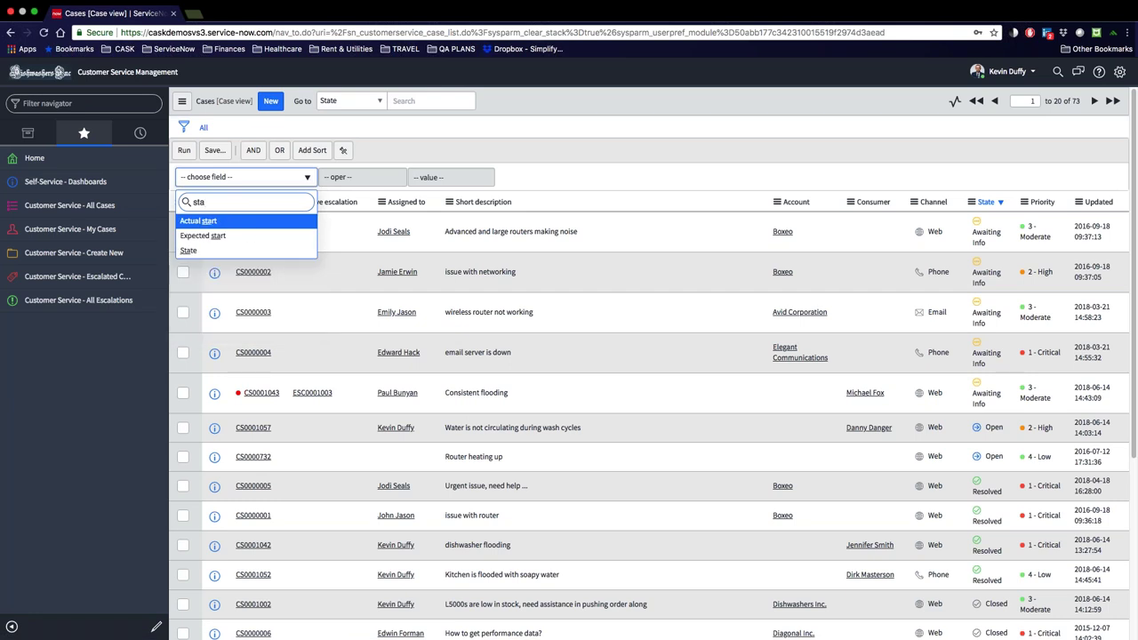
key(Return)
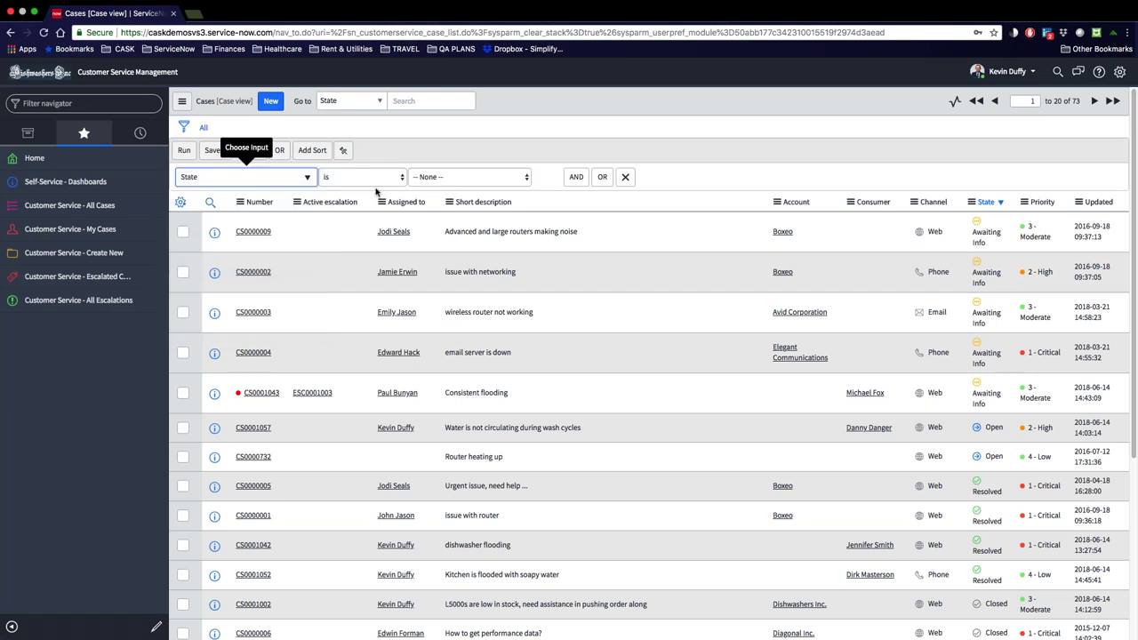
click(460, 182)
click(458, 188)
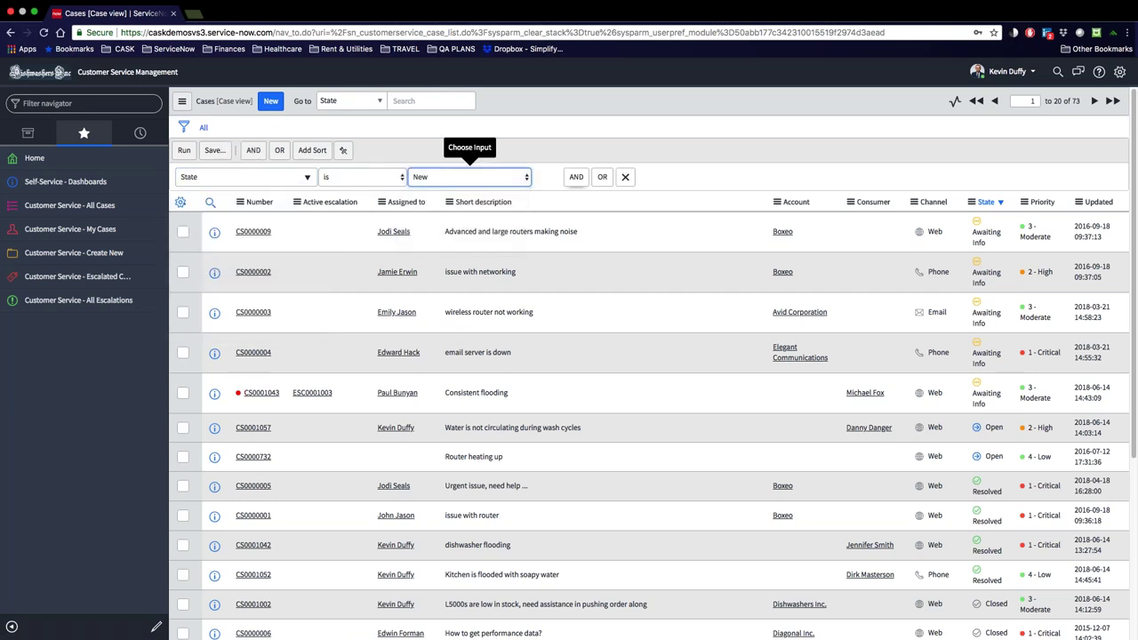
- Add an OR condition State is Open to the case filter and run it
click(602, 177)
key(Return)
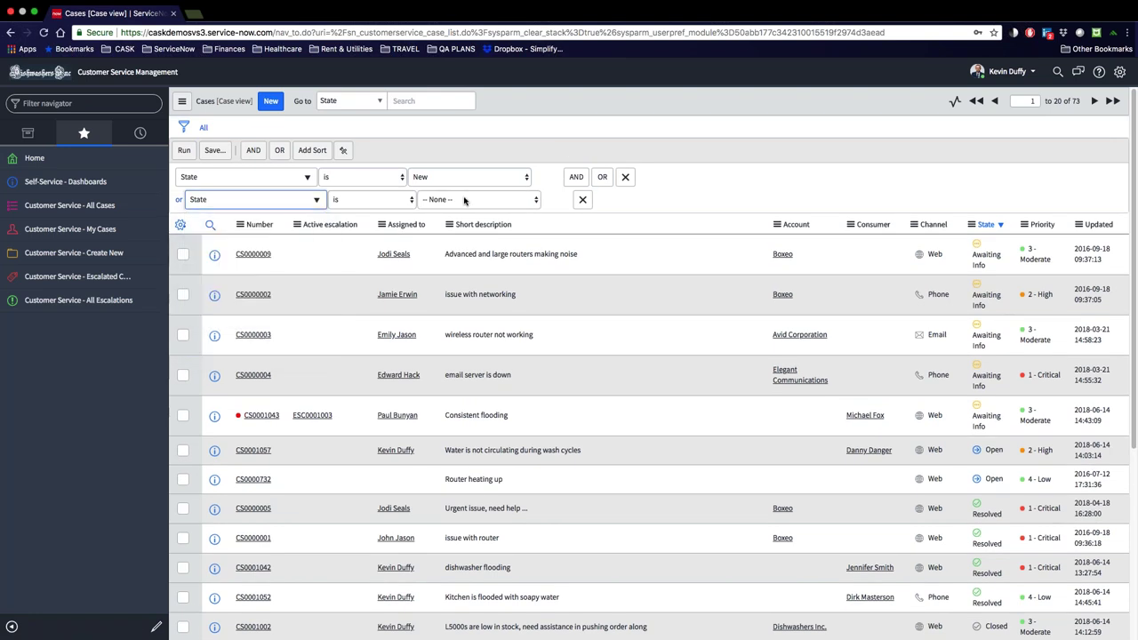
click(469, 197)
click(440, 221)
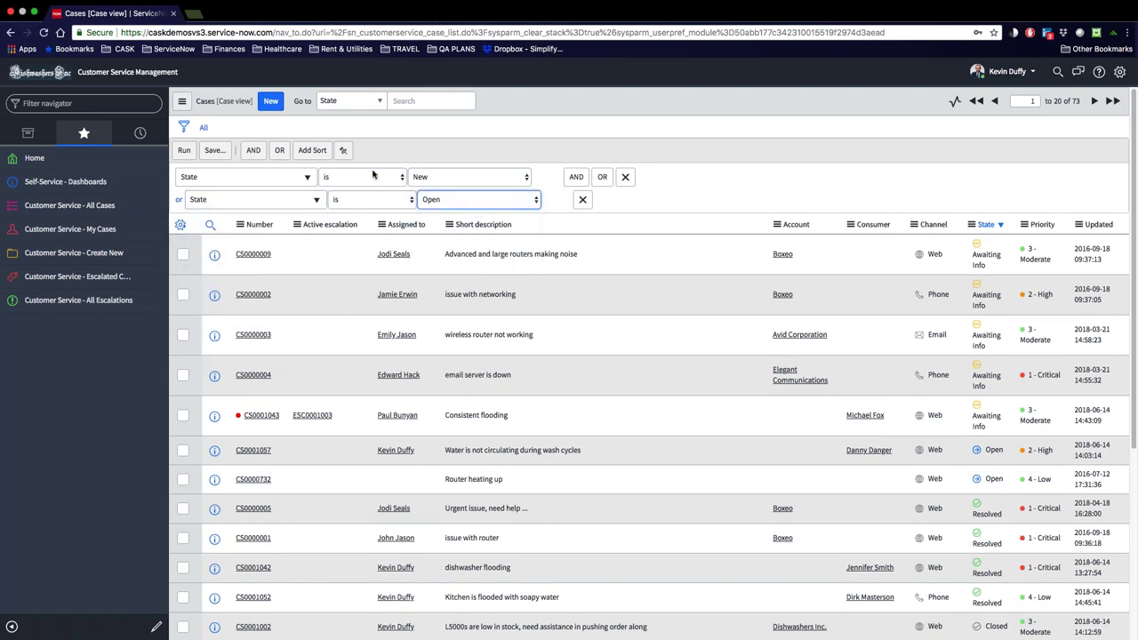
click(184, 151)
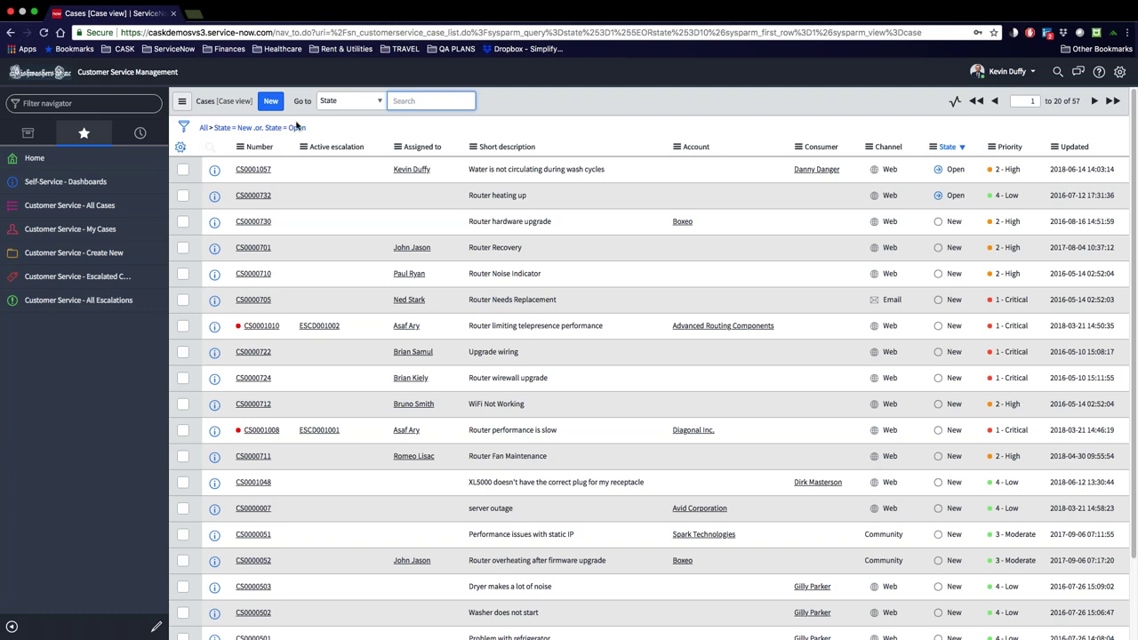
- Add the AND condition Assignment group is Dishwasher Inc. Dishwasher Support to the filter and run it
click(187, 129)
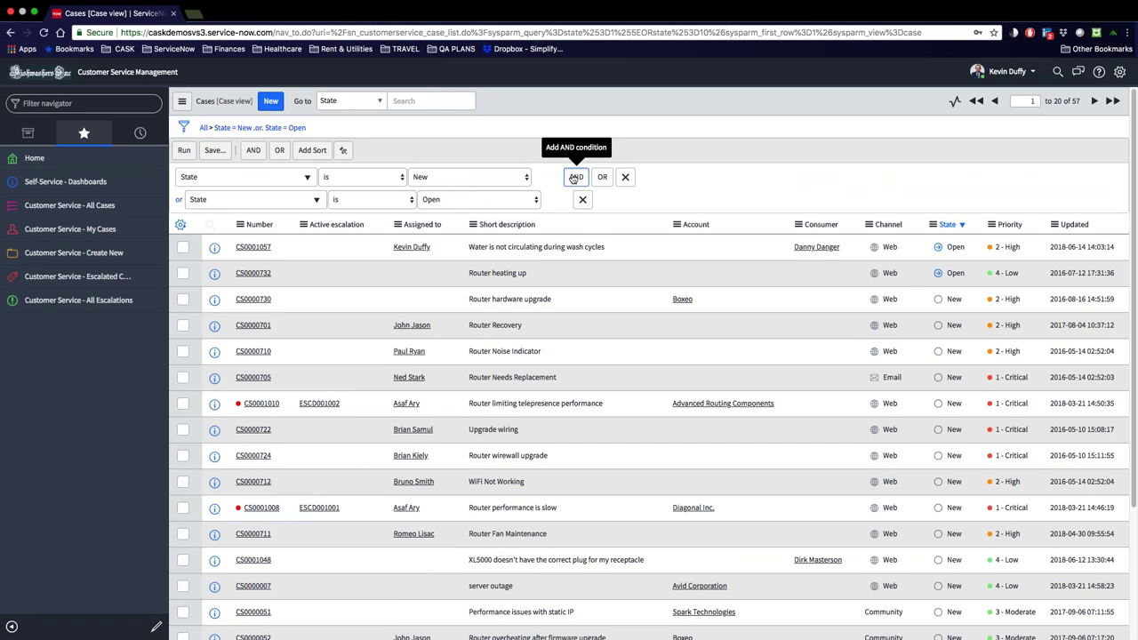
click(575, 177)
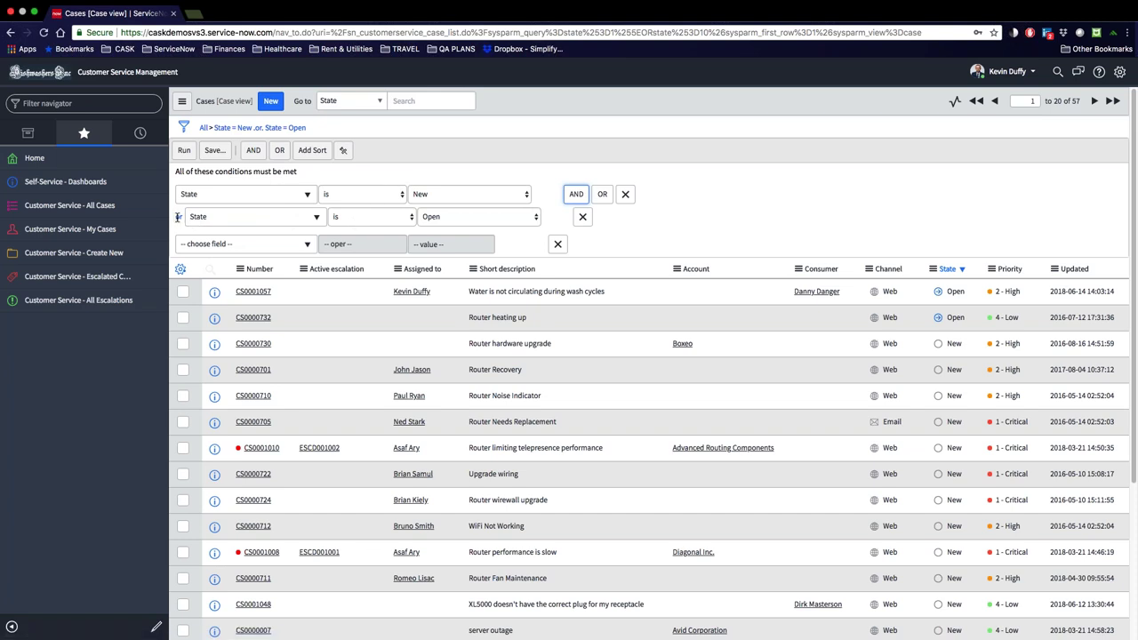
click(297, 246)
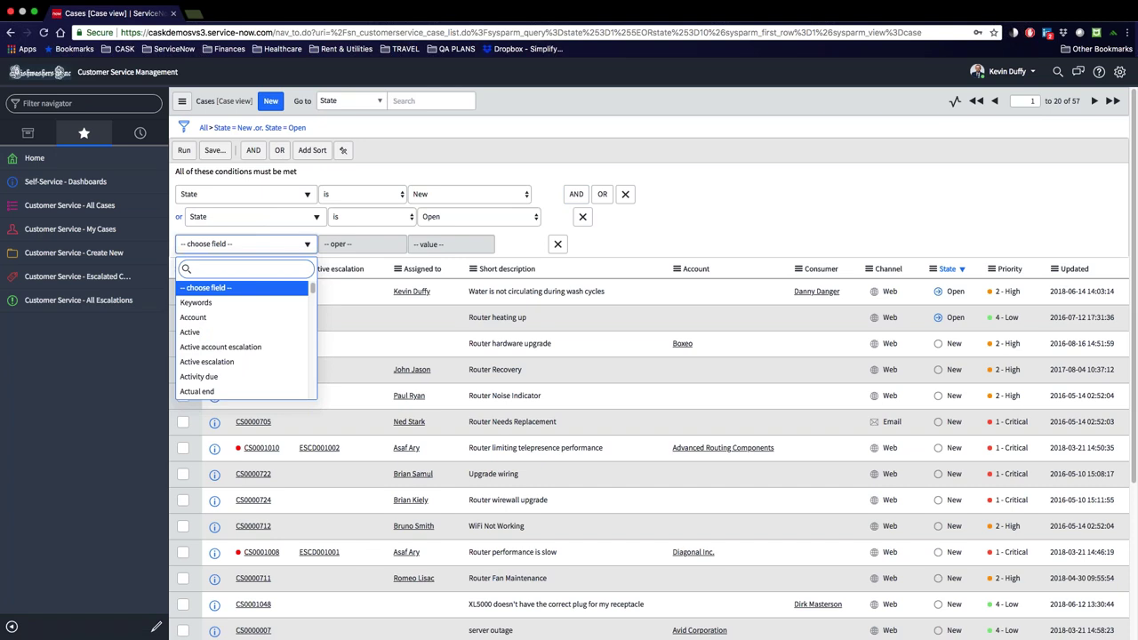
text(assi)
key(Down)
key(Down)
key(Return)
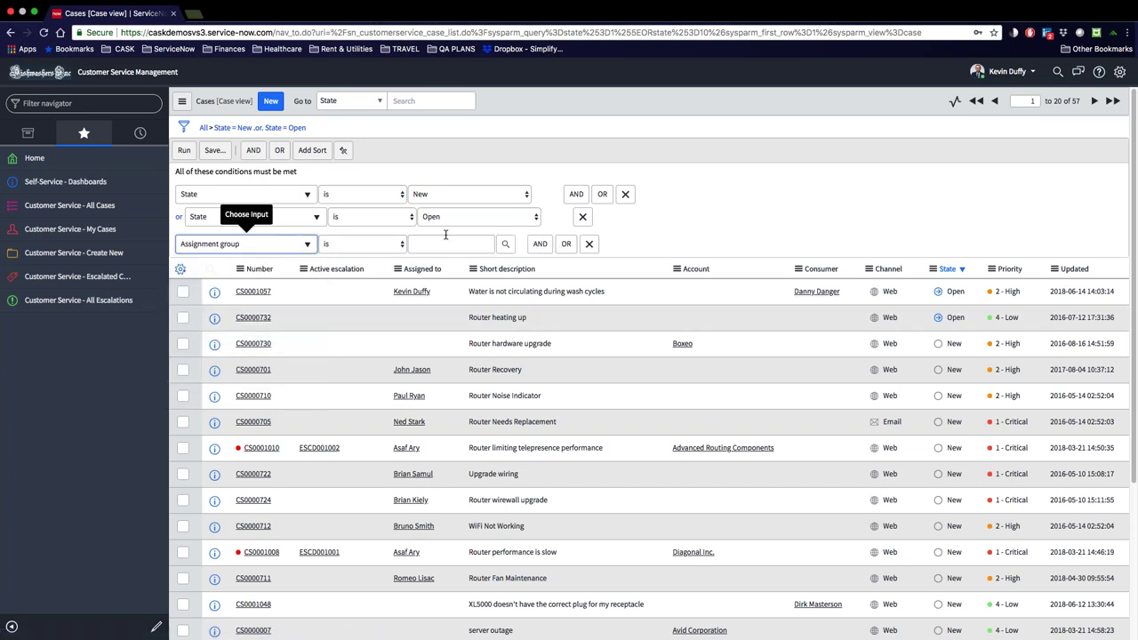
click(445, 243)
text(d)
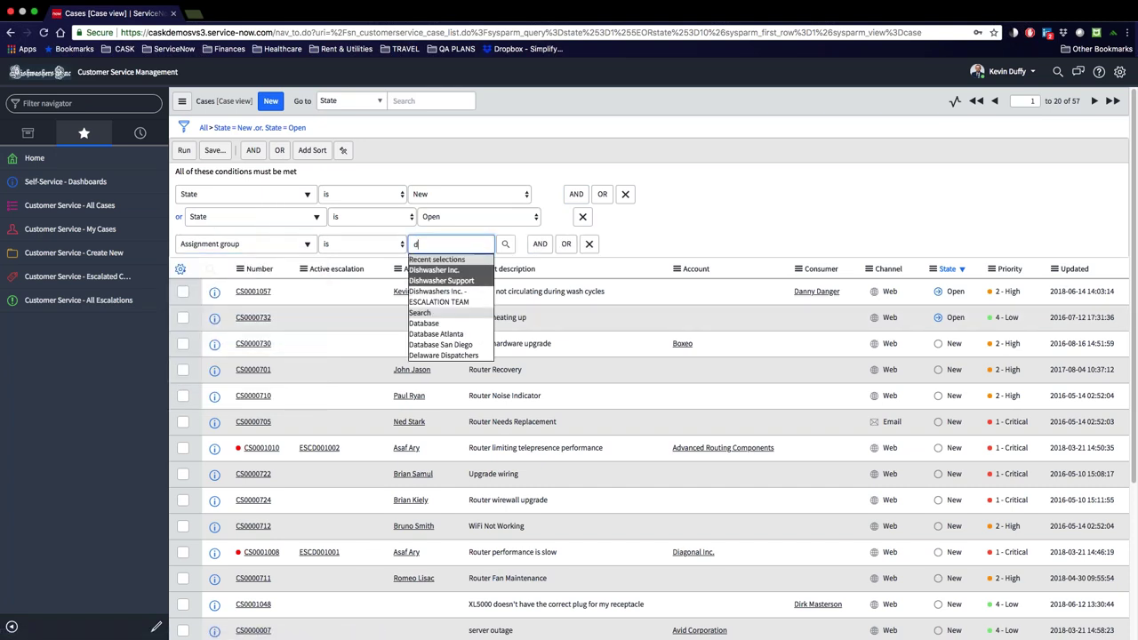
click(434, 276)
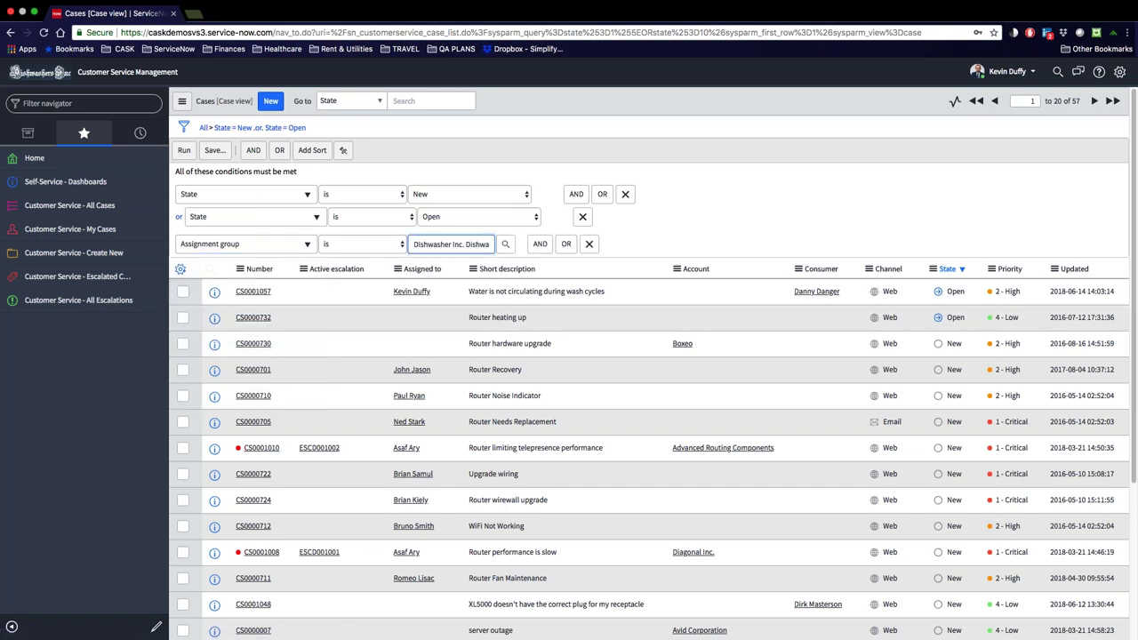
click(183, 151)
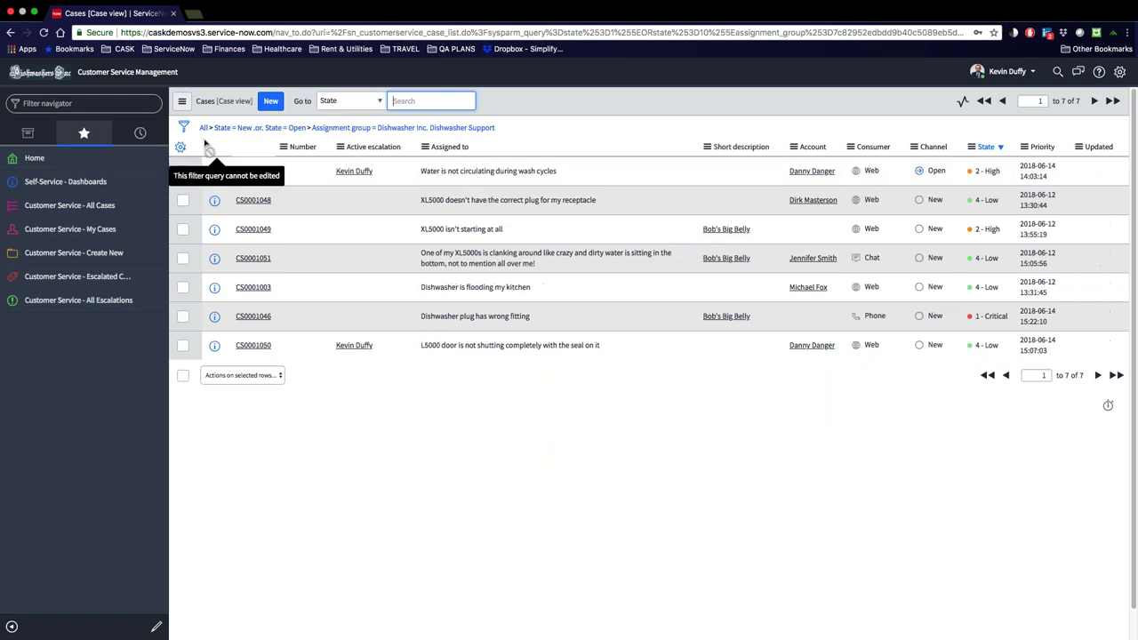
- Open the case list's column personalization and add Assignment group to the selected columns
click(181, 149)
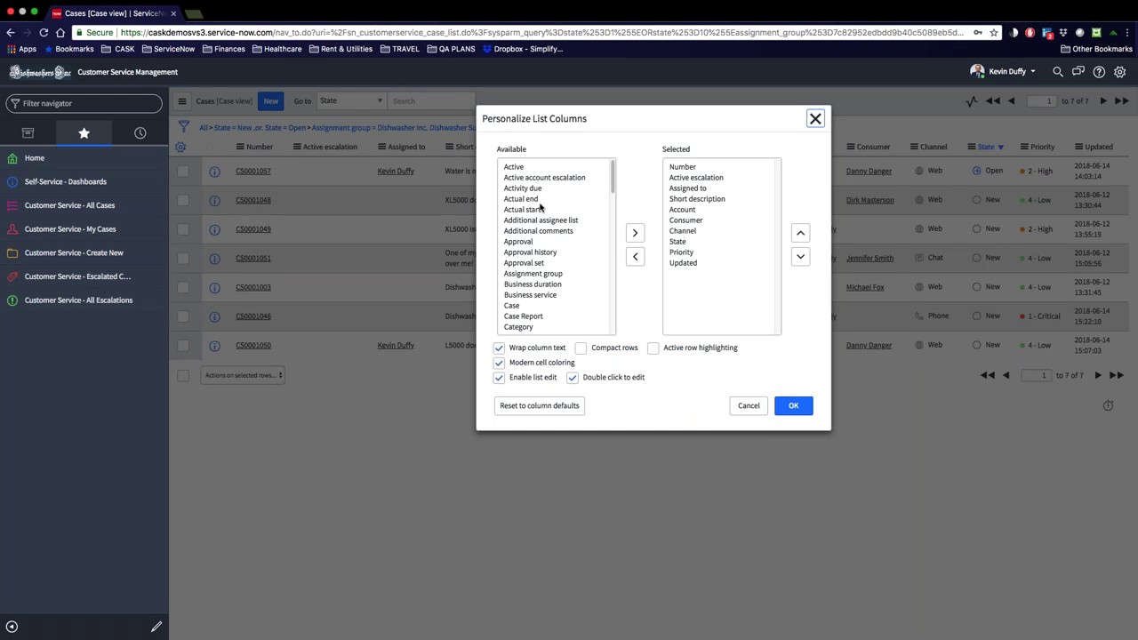
click(535, 275)
double_click(535, 276)
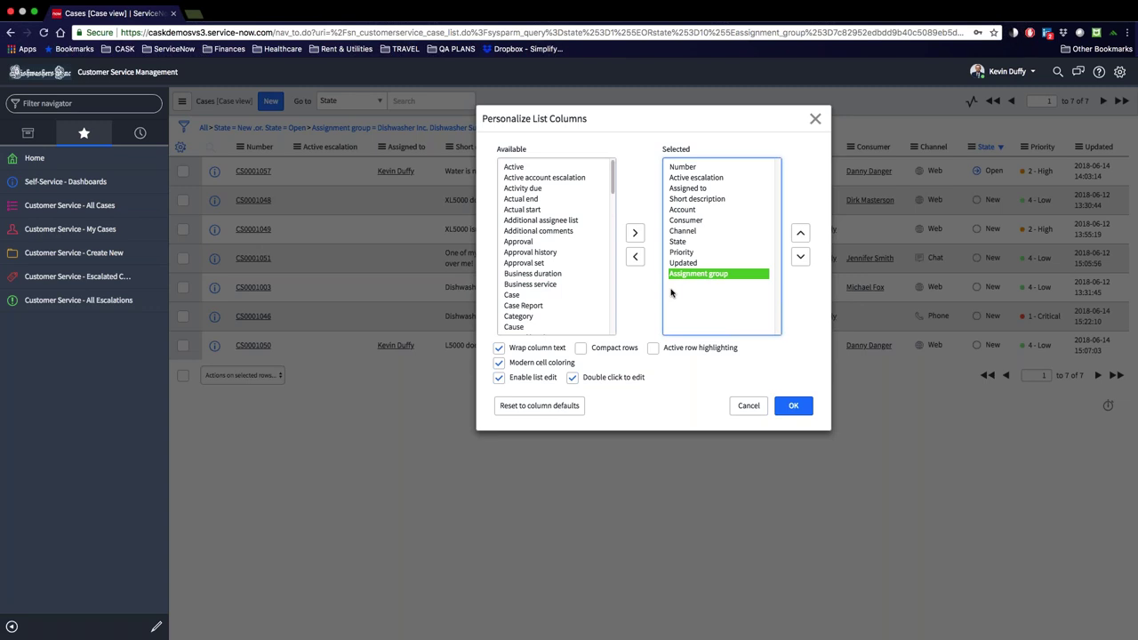
- Move the Assignment group column up to directly follow Assigned to and apply the column layout
click(801, 233)
click(801, 233)
click(802, 233)
click(801, 233)
click(802, 233)
click(801, 233)
click(801, 233)
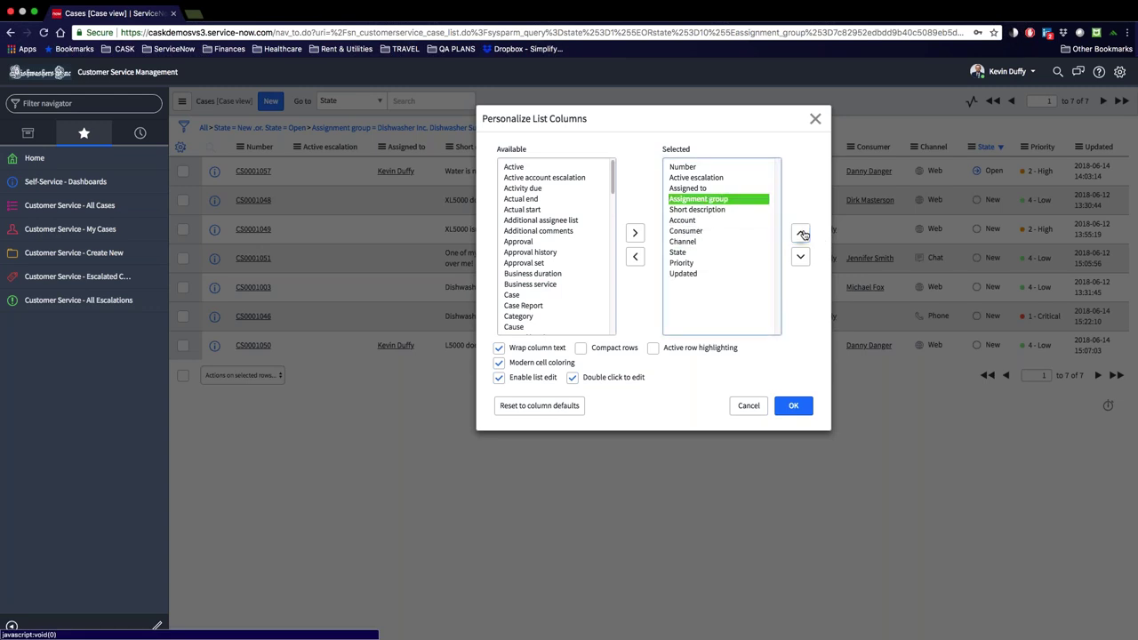
click(794, 405)
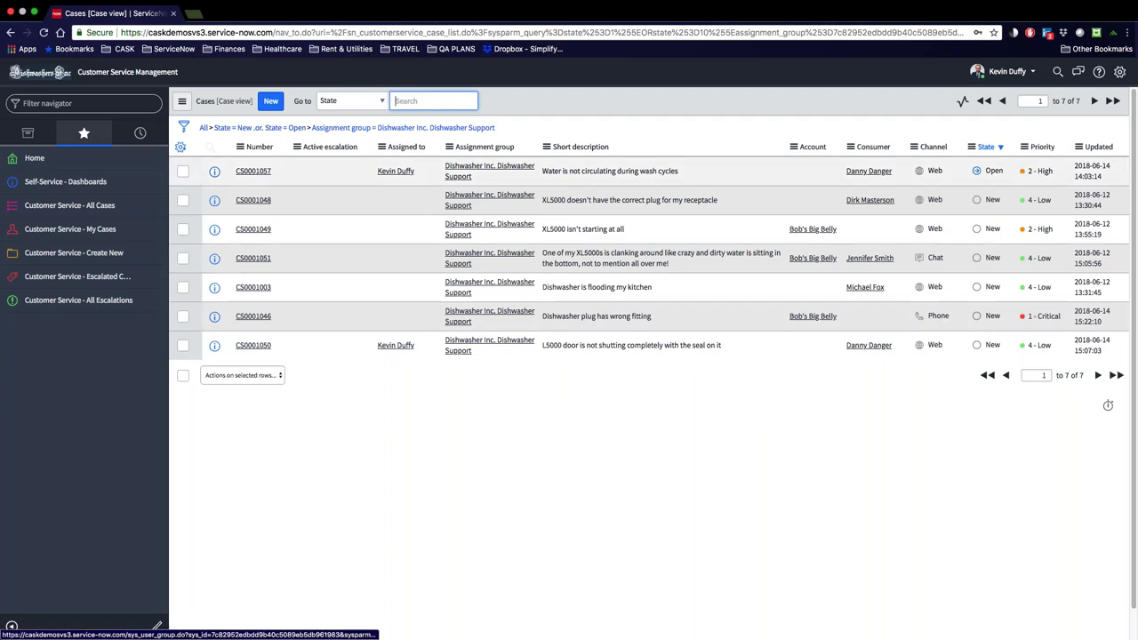
- Reload the unfiltered list of all cases and search it by Assignment group for "dish"
click(74, 206)
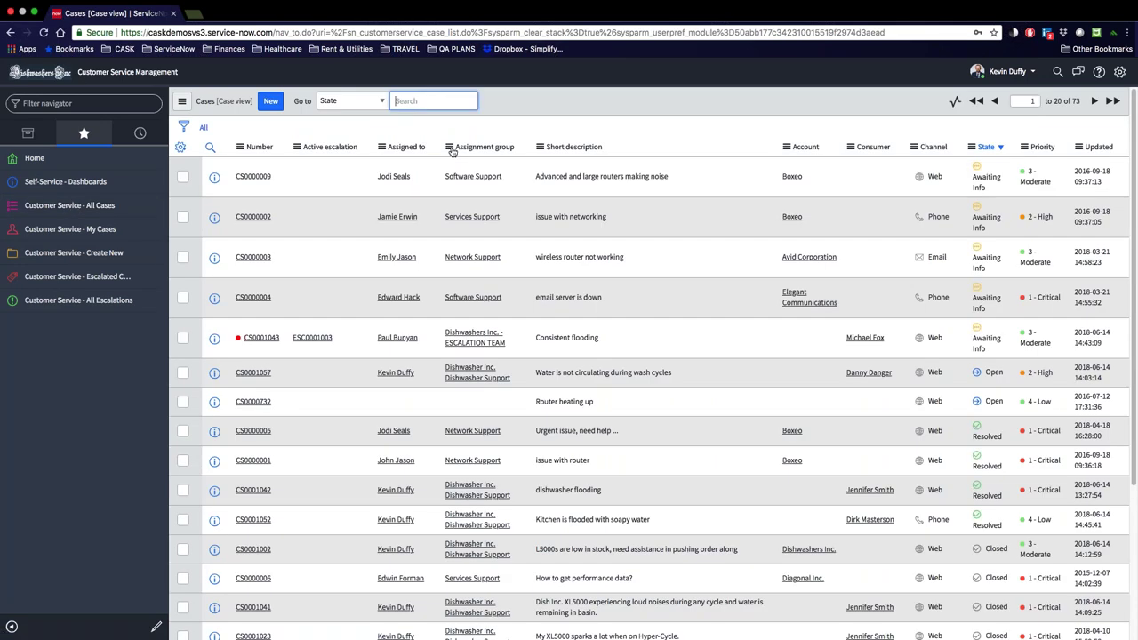
click(451, 150)
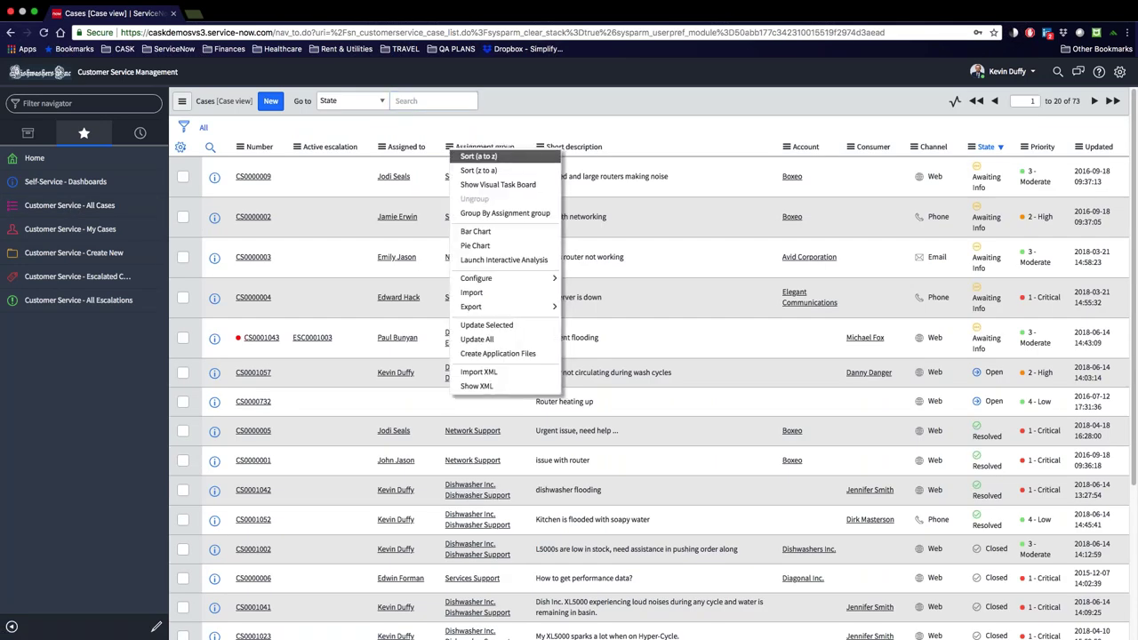
click(320, 104)
click(343, 105)
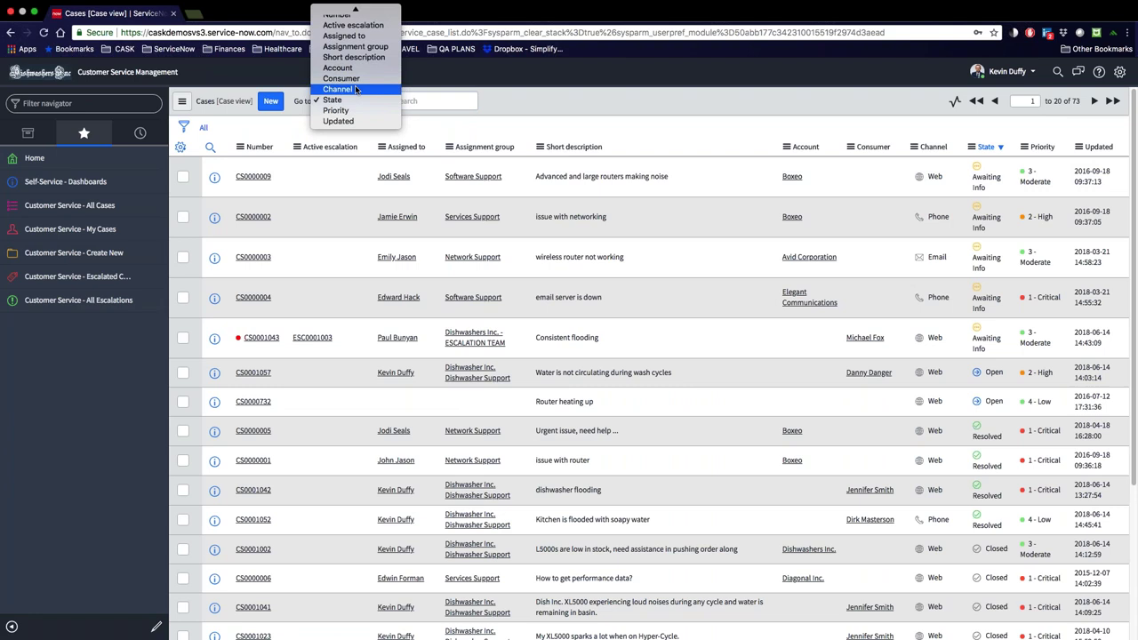
click(355, 46)
click(413, 100)
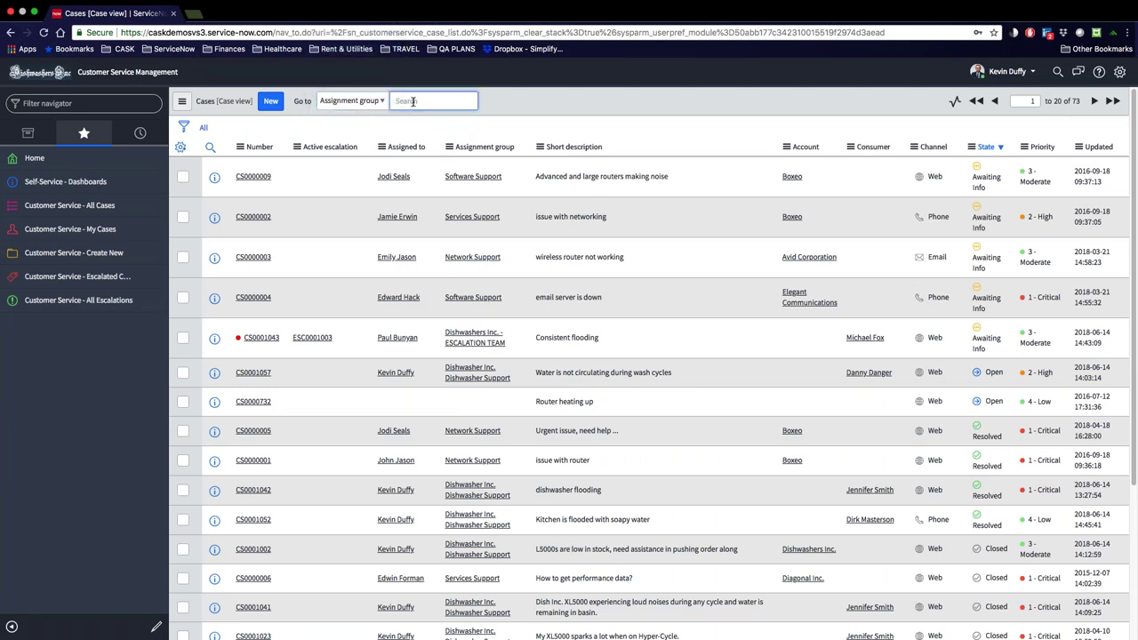
text(Dish)
key(Return)
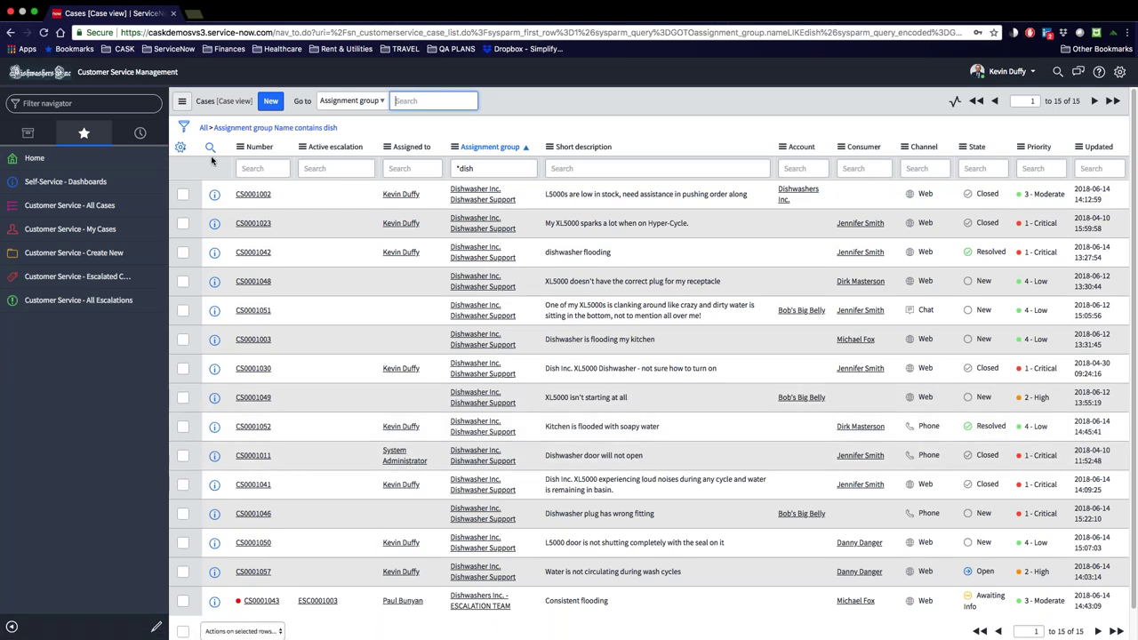
- Extend the assignment group filter with the AND condition State is New
click(184, 130)
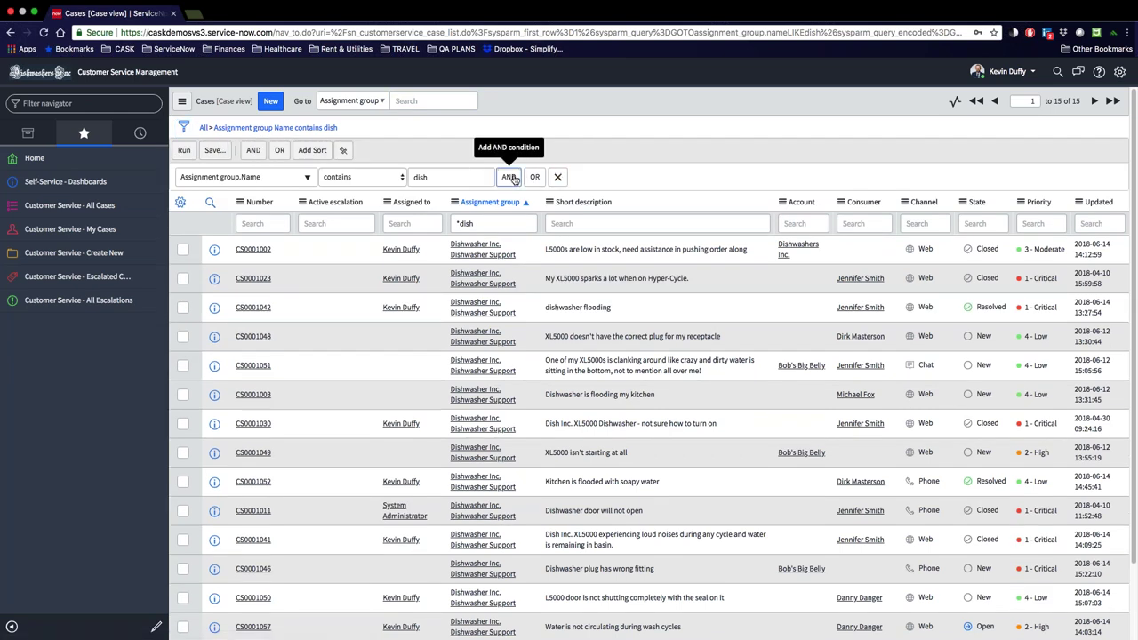
click(509, 177)
click(244, 222)
text(stat)
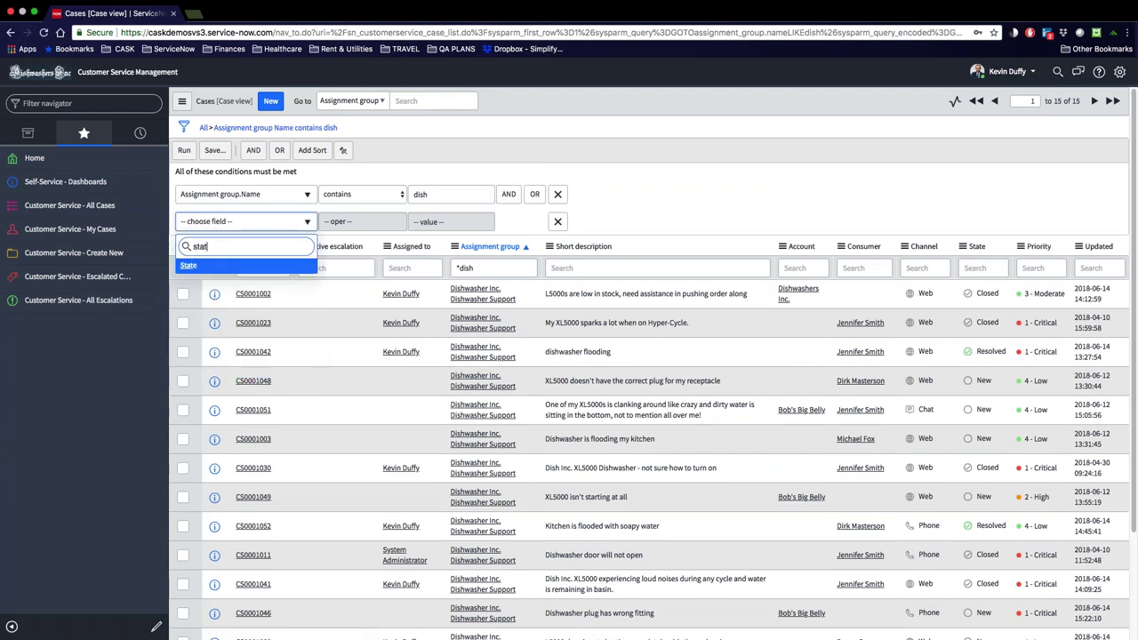
key(Return)
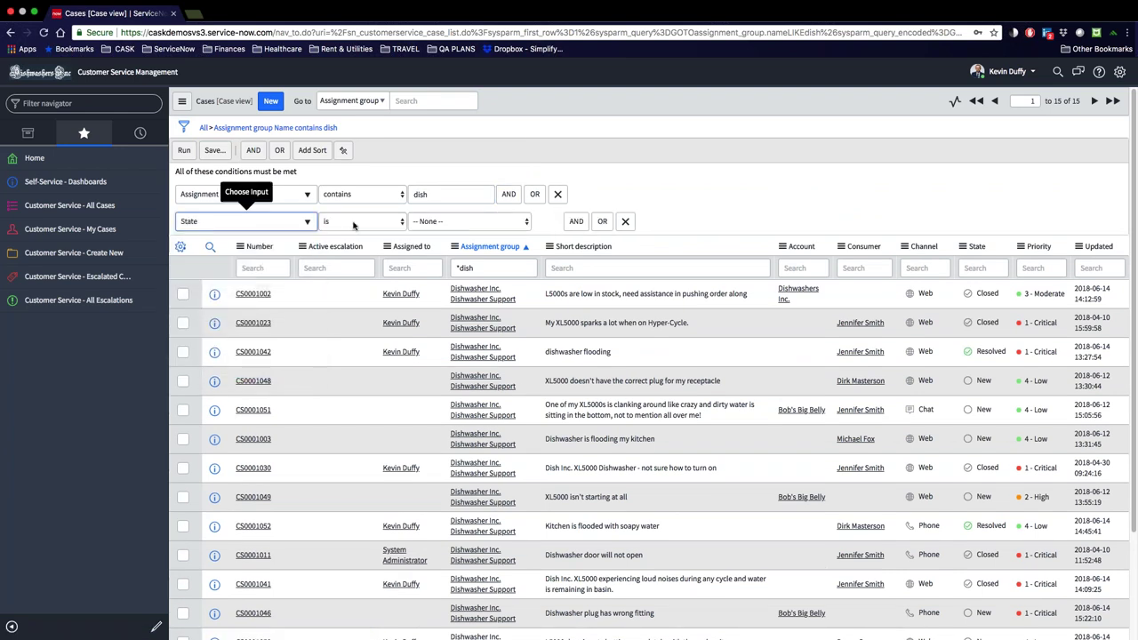
click(436, 221)
click(435, 231)
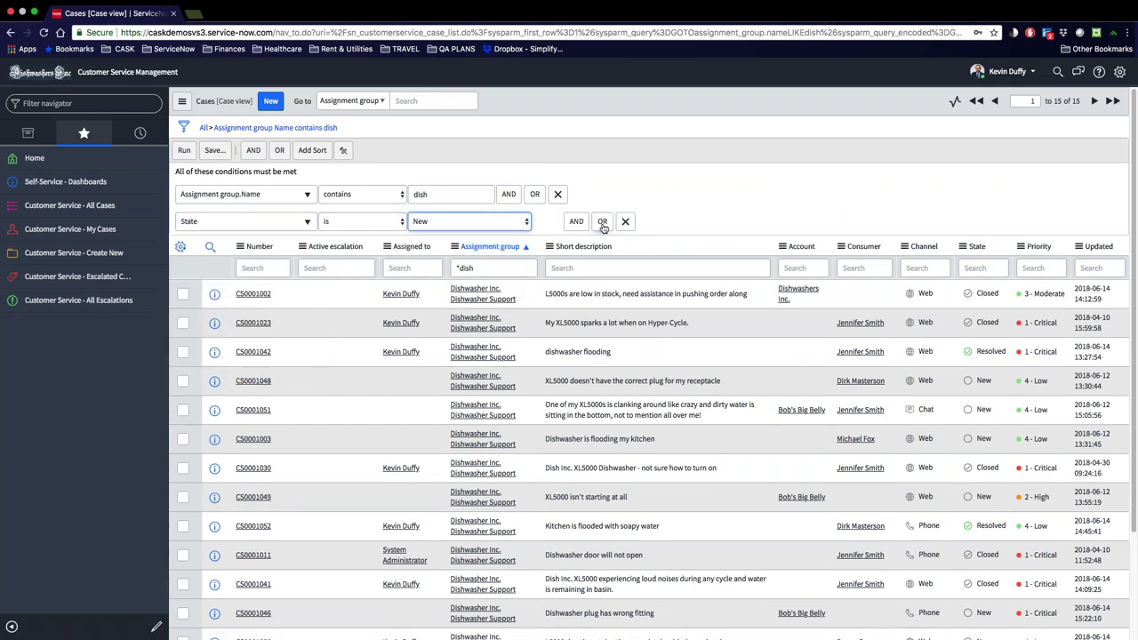
- Add State is Open as an OR alternative to the New condition and run the filter
click(603, 222)
click(471, 244)
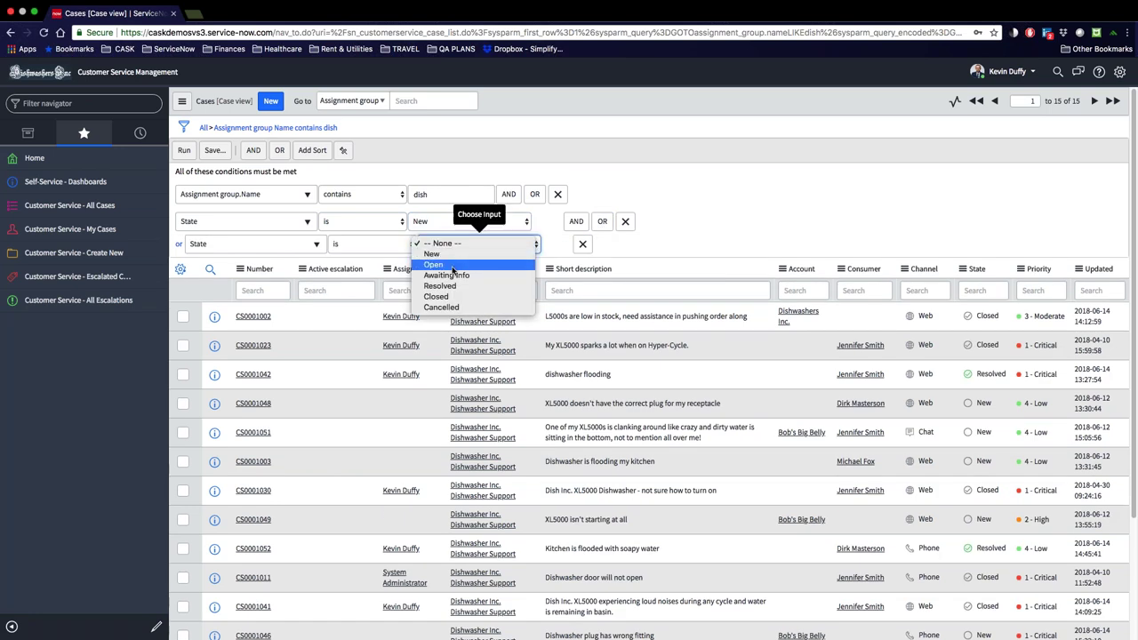
click(454, 258)
click(185, 150)
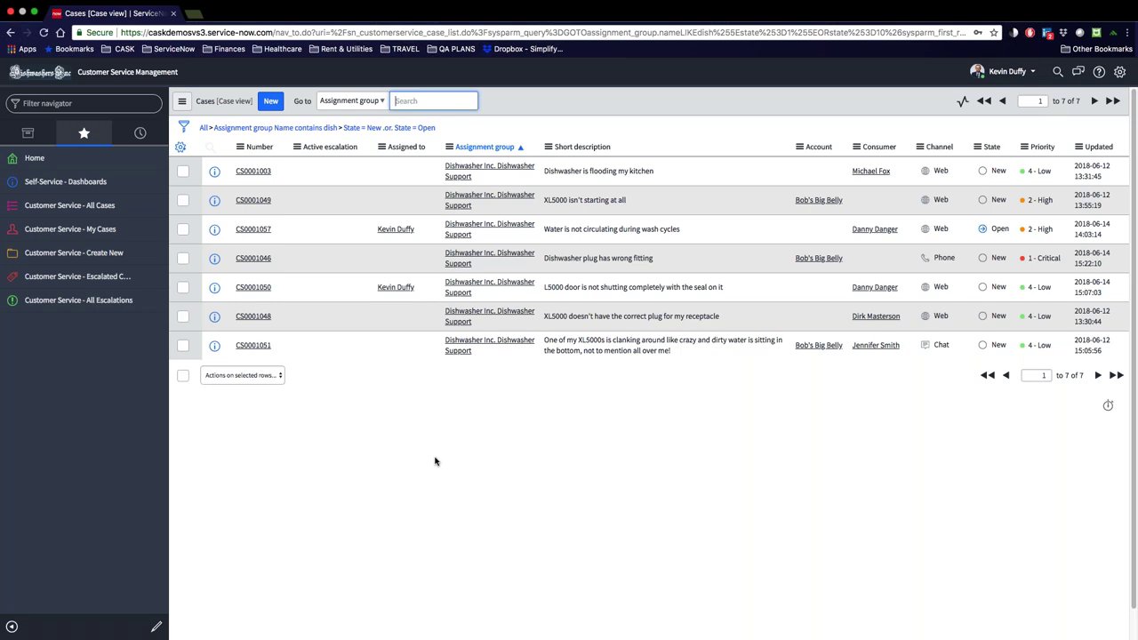
- Open the "XL5000 isn't starting at all" case and set Assigned to to the second user in the lookup list
click(254, 229)
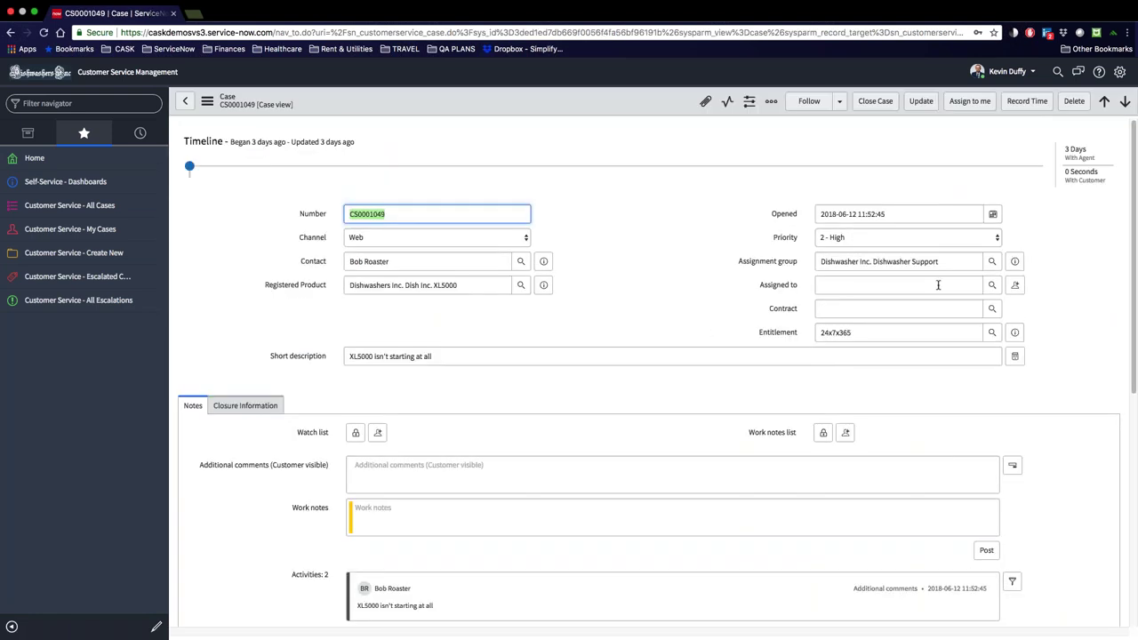
click(991, 286)
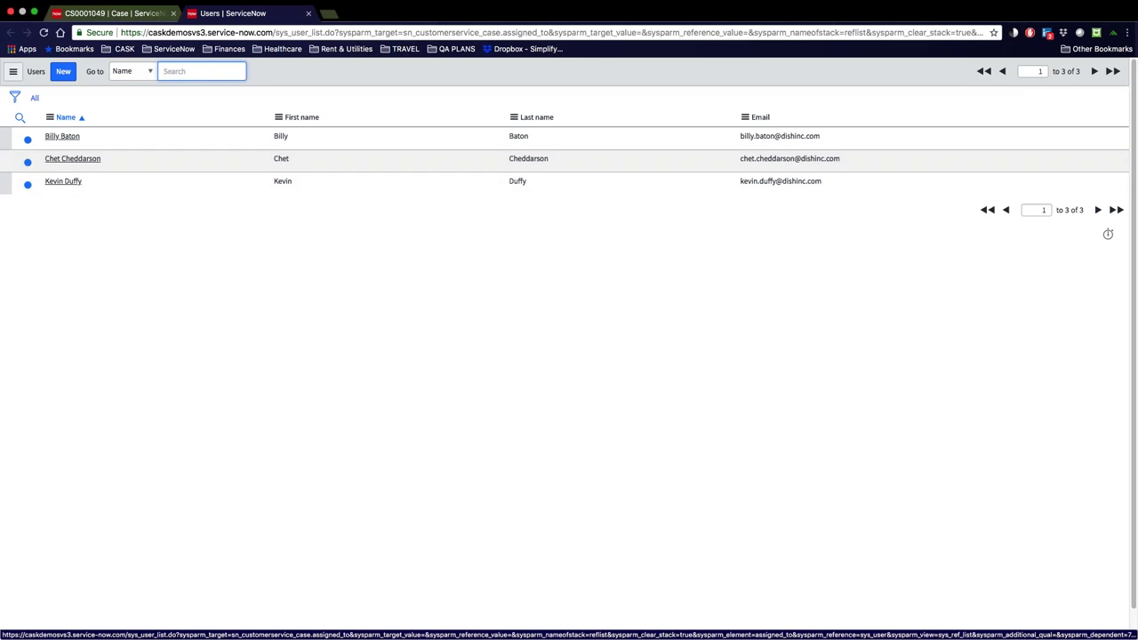
click(82, 161)
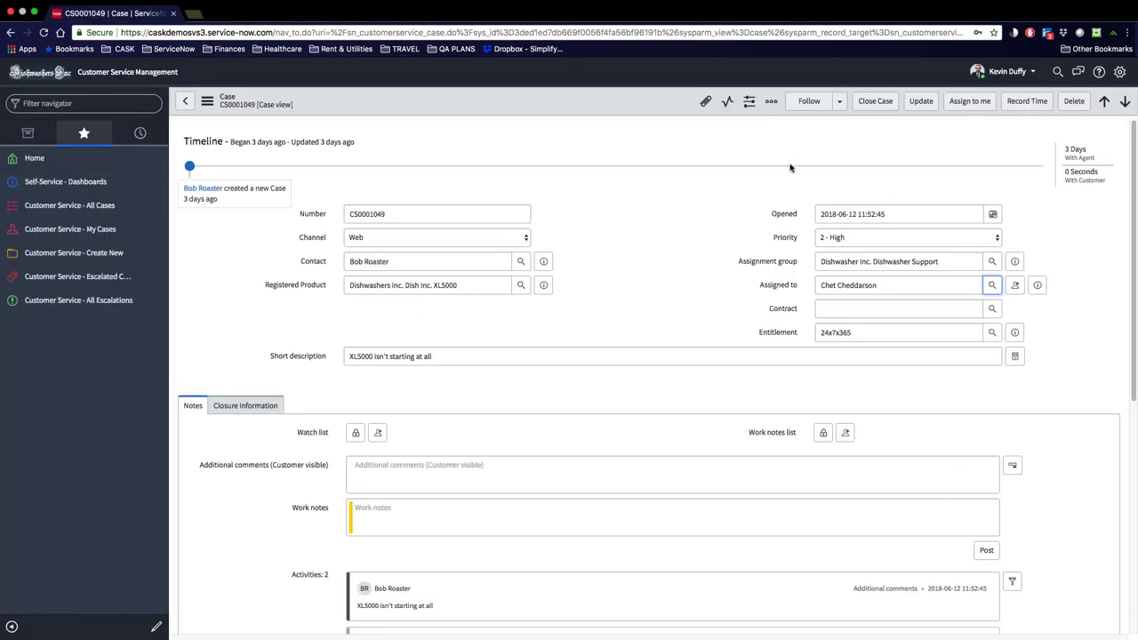
- Save the reassigned case, and set Assigned to on the "Dishwasher plug has wrong fitting" case to the first user in the lookup list
click(921, 101)
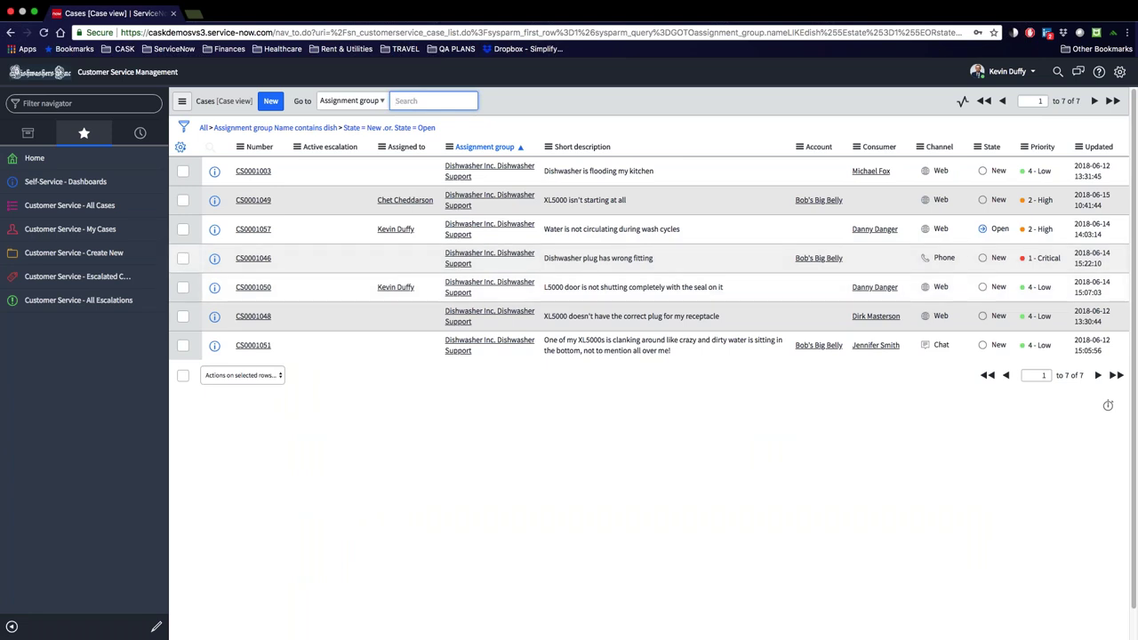
click(254, 258)
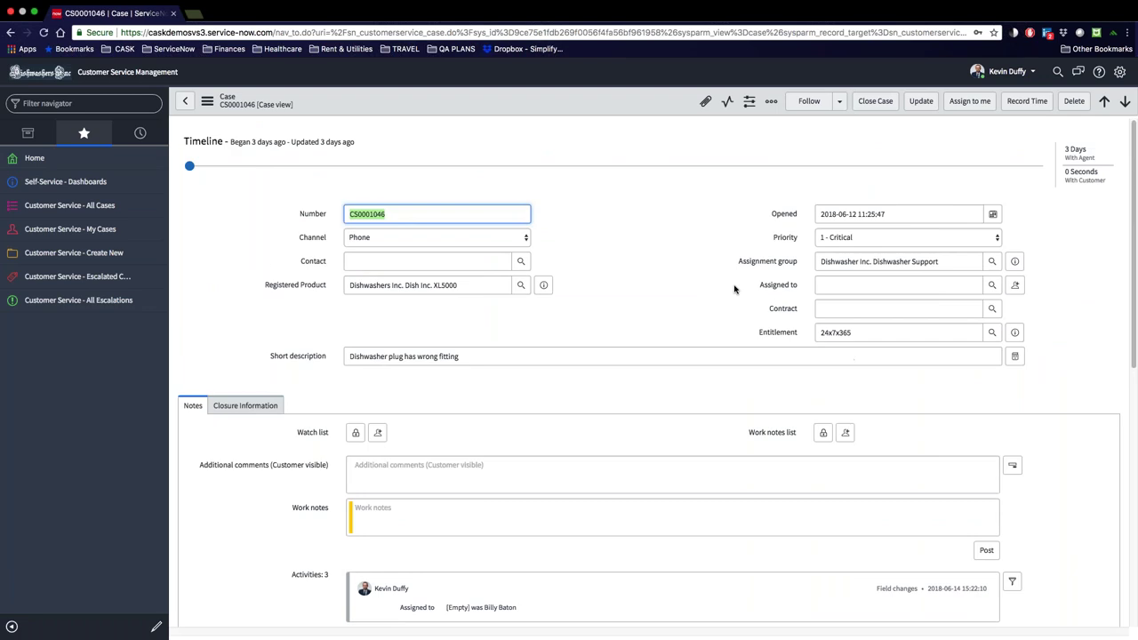
click(827, 285)
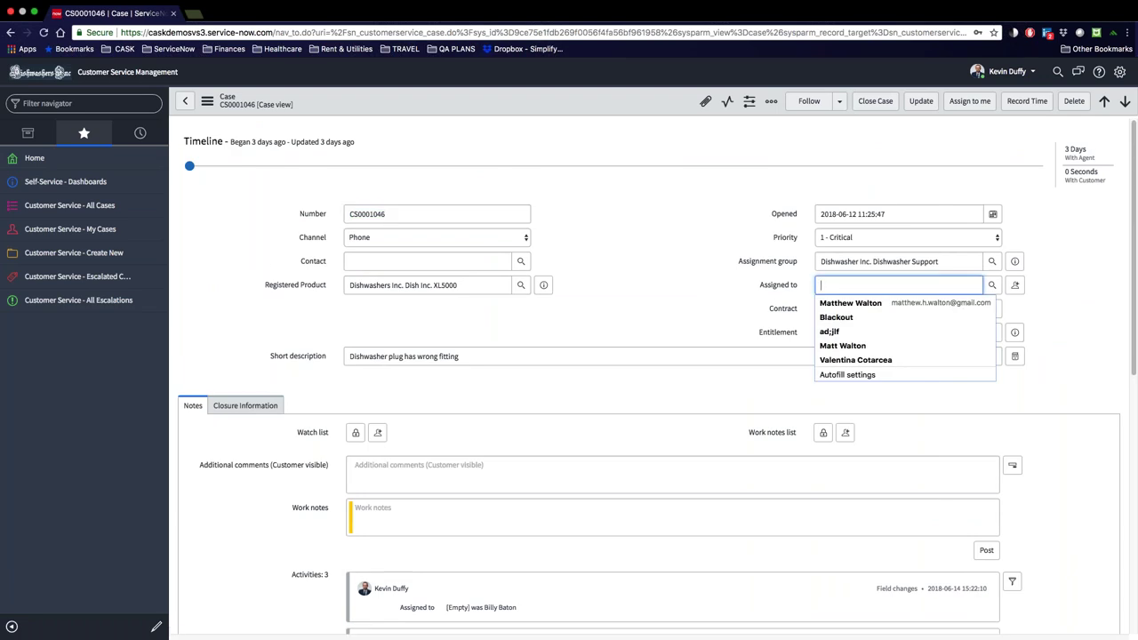
click(993, 285)
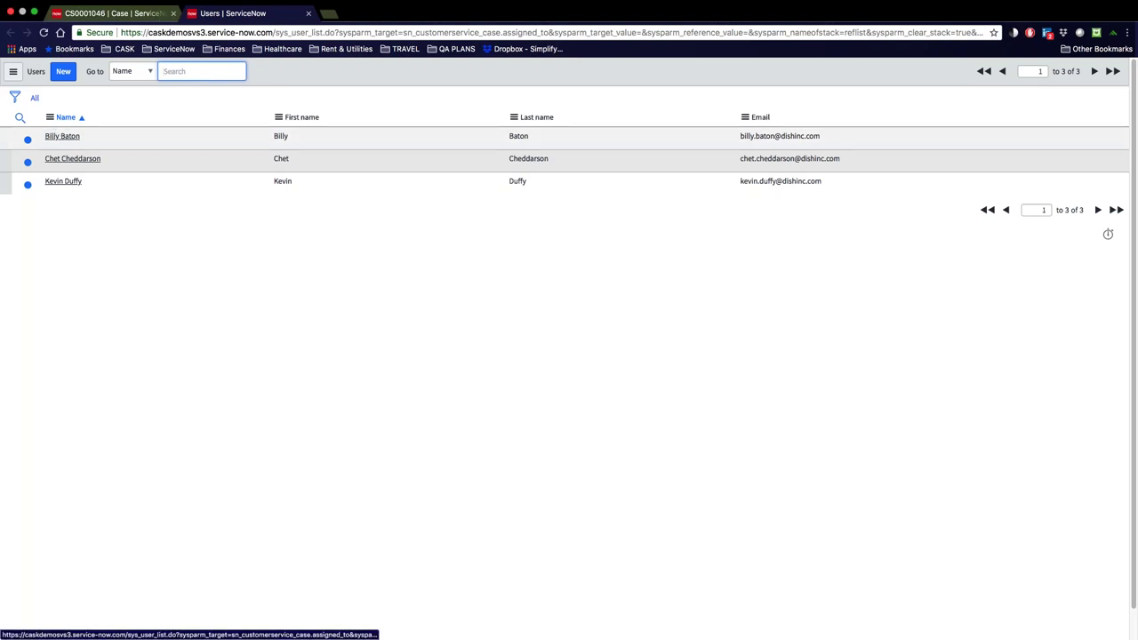
click(63, 136)
- Re-enter Assigned to by searching for "bil", choose the matching user and update the case
click(778, 285)
text(b)
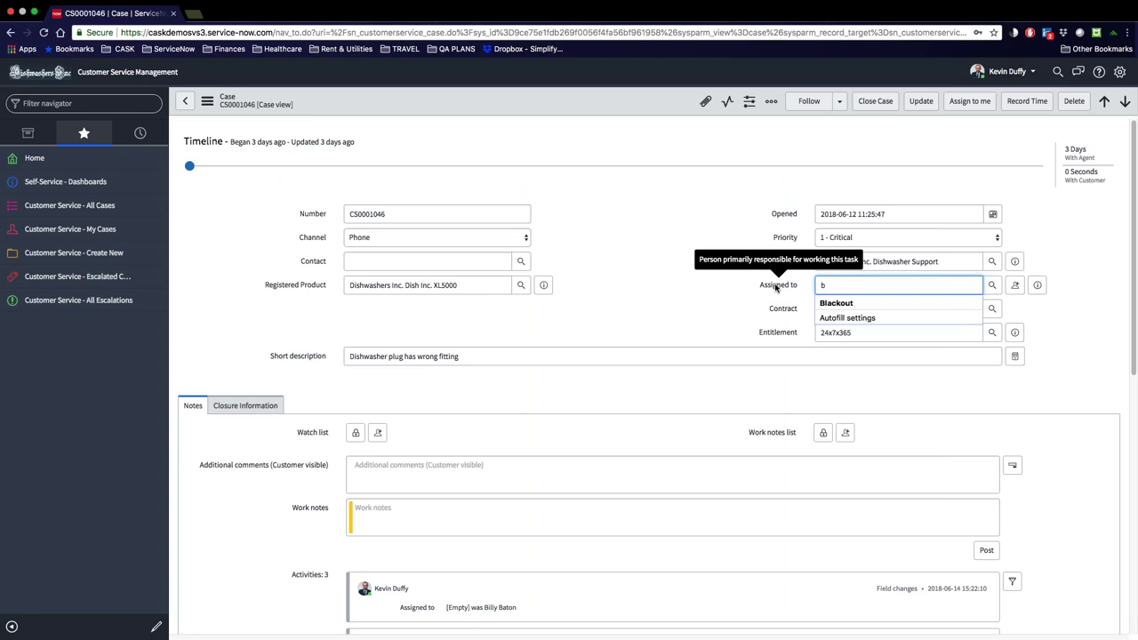
text(il)
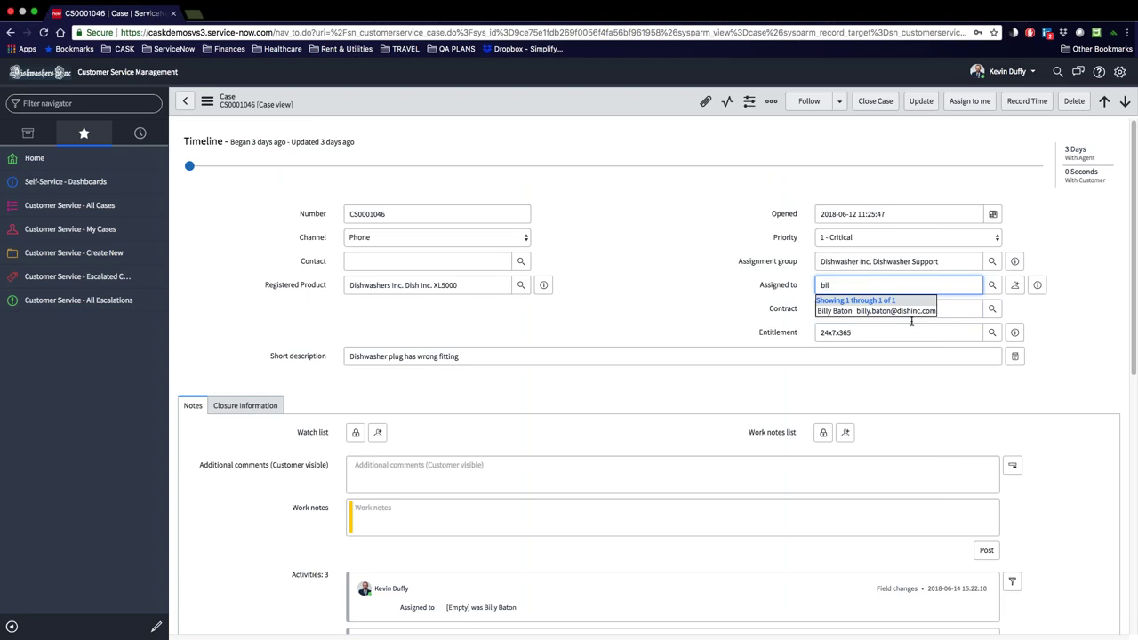
click(897, 311)
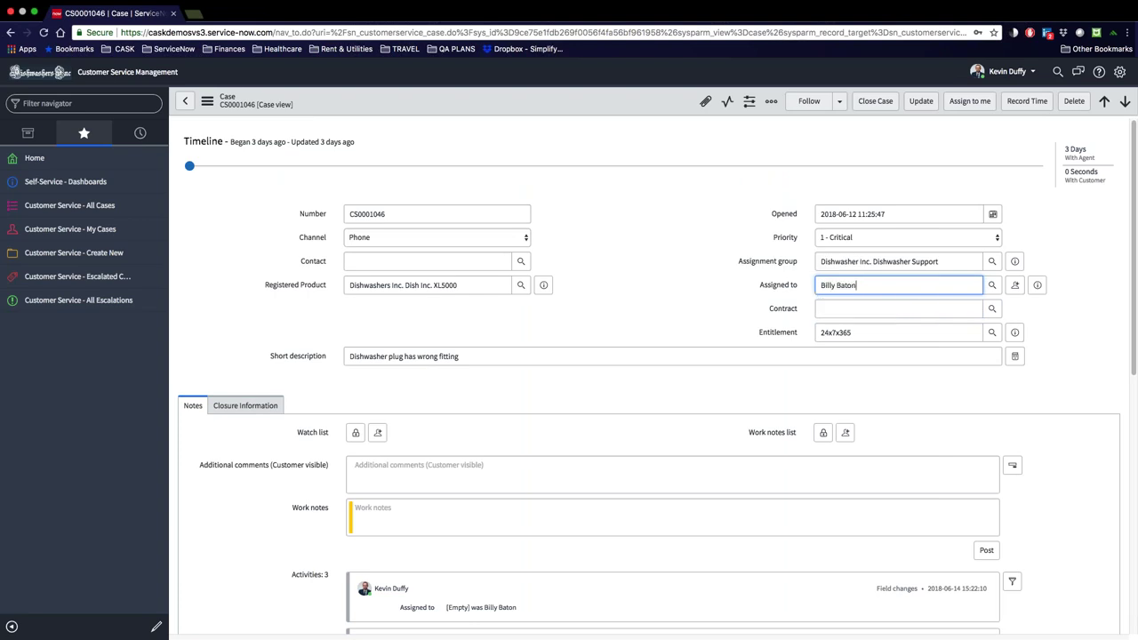
click(922, 100)
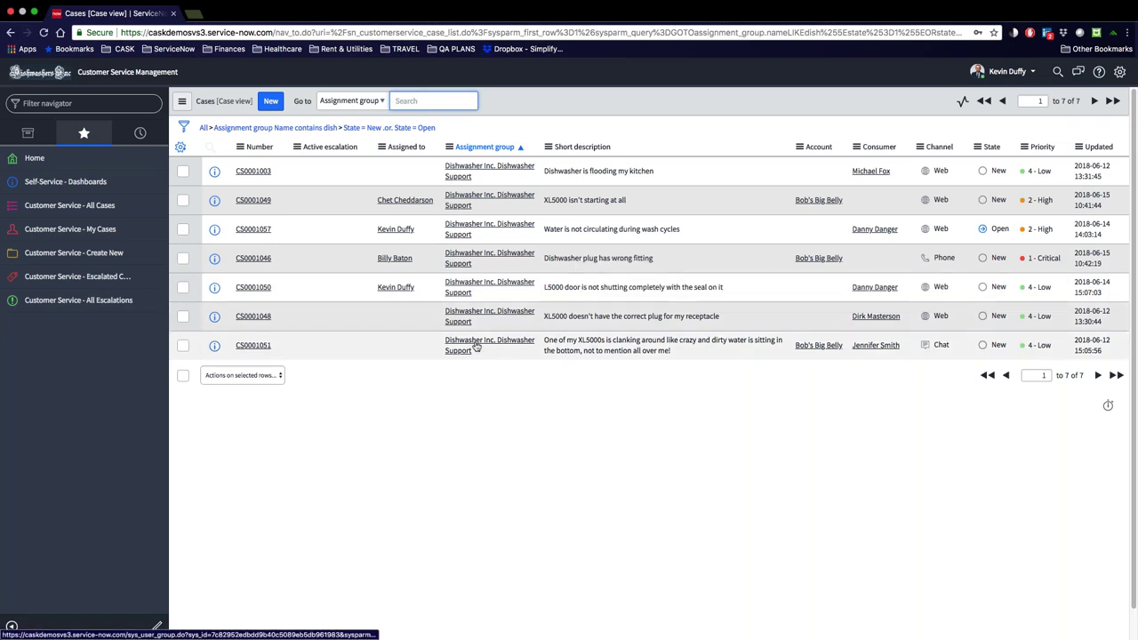
- Open the "One of my XL5000s is clanking around like crazy" case, check its SLAs and set its Priority to 1 - Critical
click(254, 346)
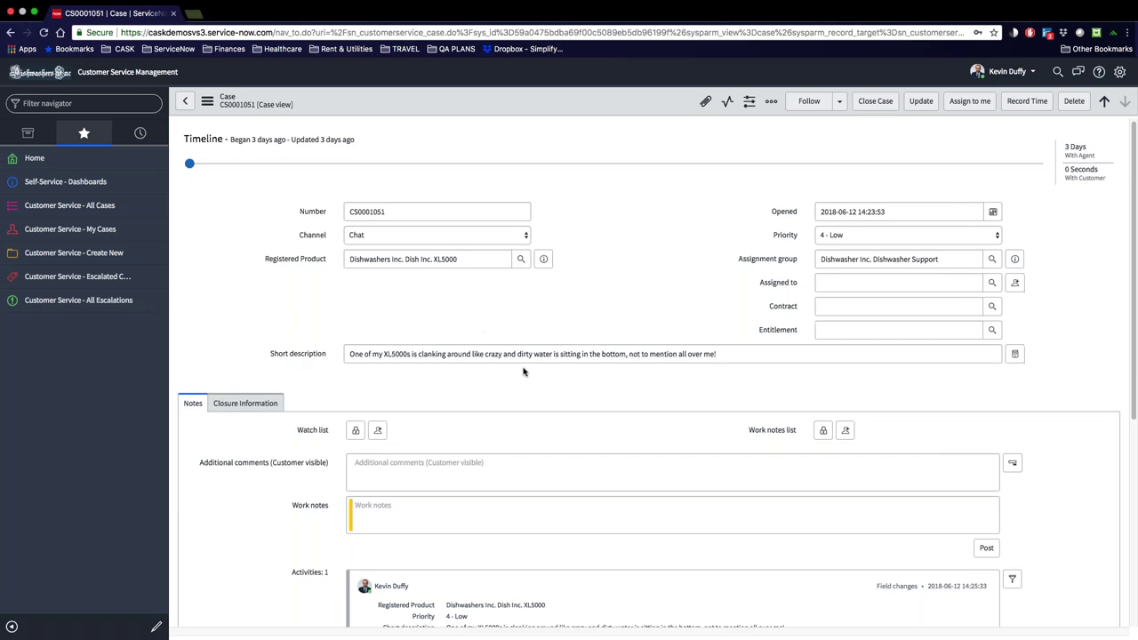
scroll(245, 539, down, 5)
scroll(245, 539, down, 2)
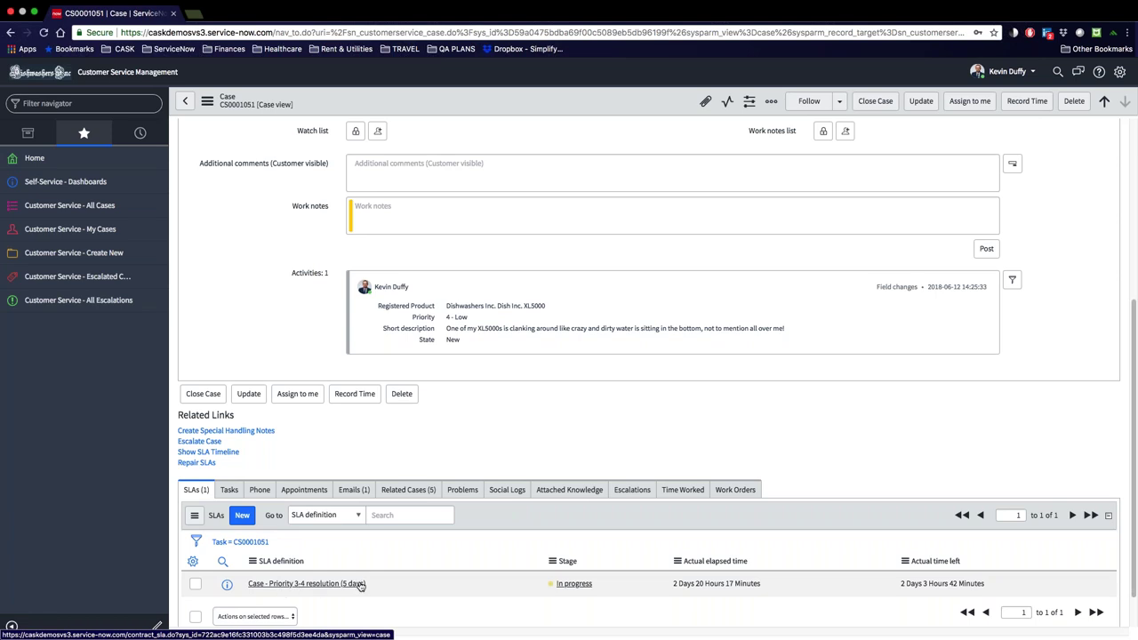
scroll(360, 584, up, 1)
scroll(360, 584, down, 1)
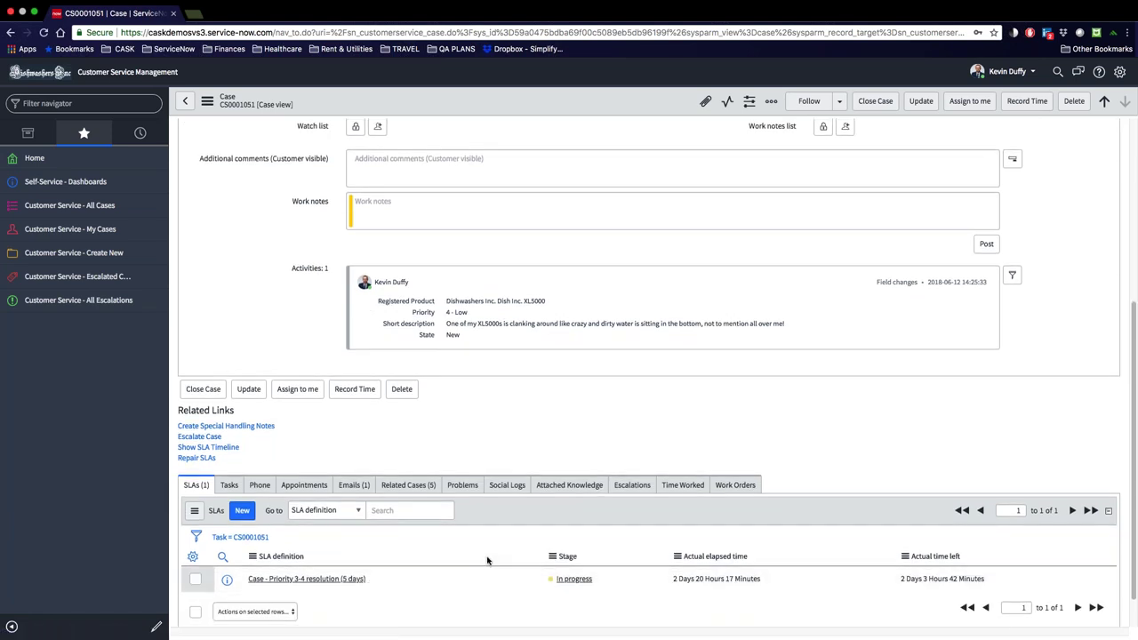
scroll(565, 555, up, 5)
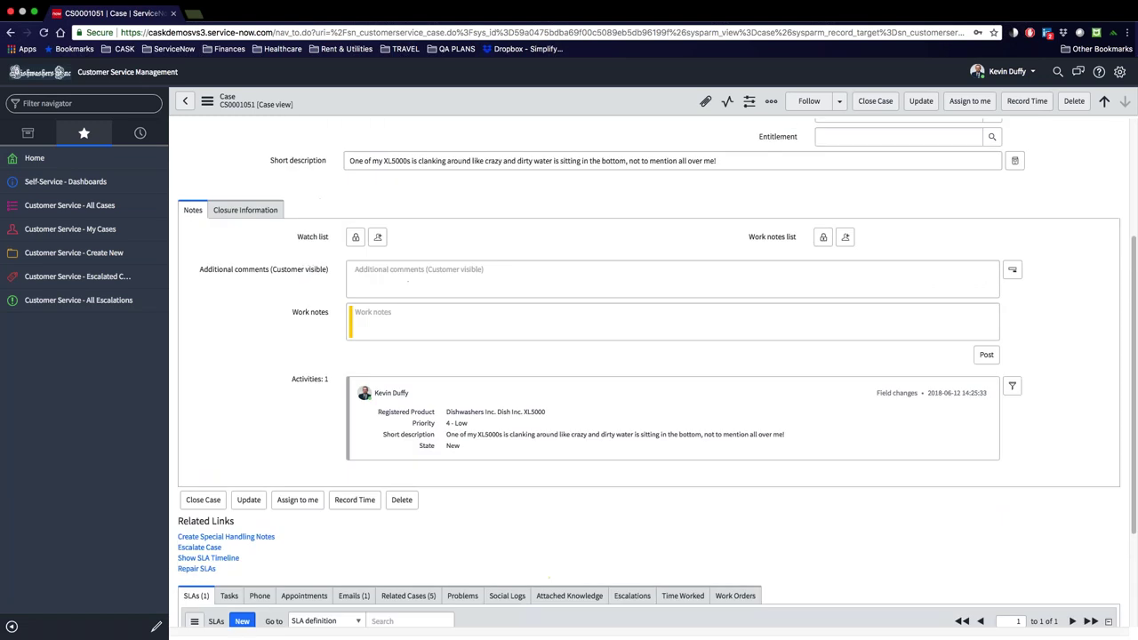
click(907, 237)
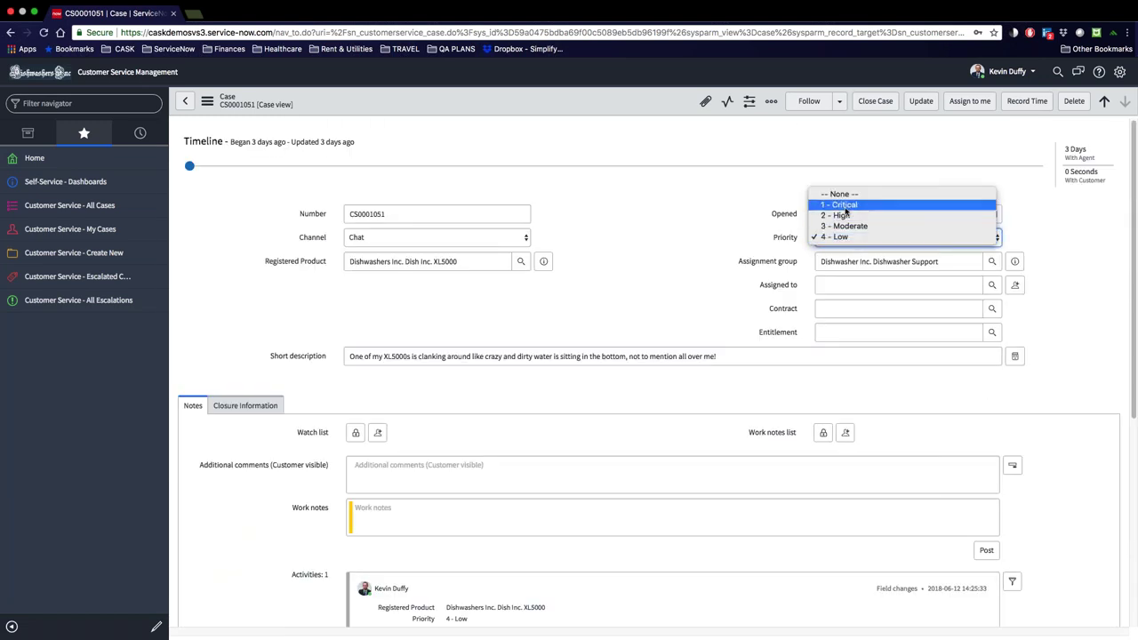
click(846, 206)
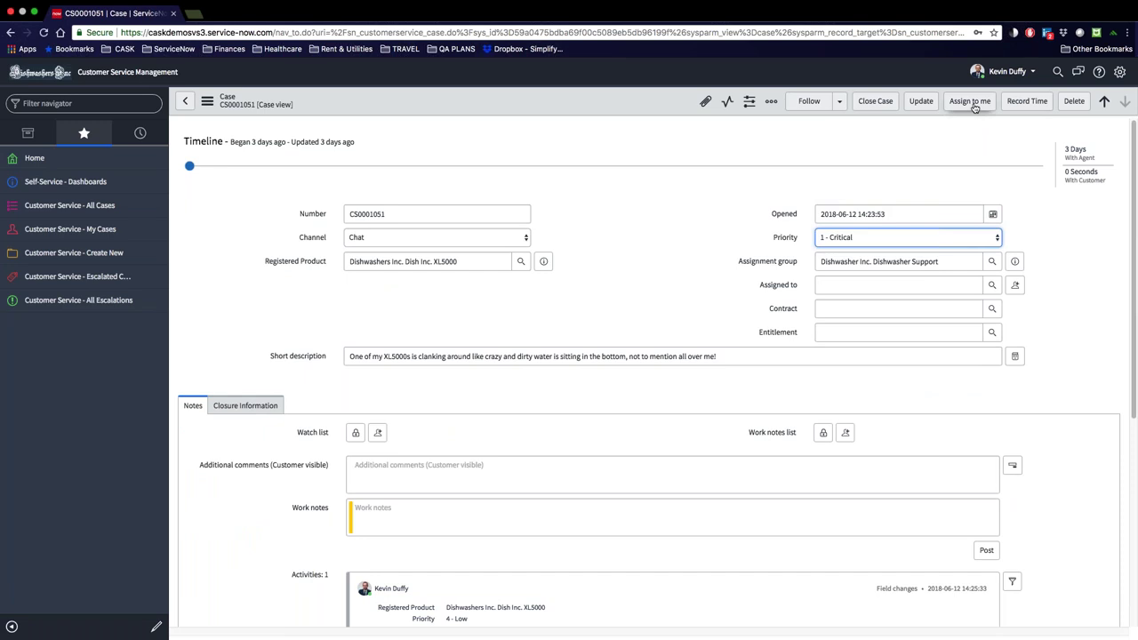
- Assign the clanking XL5000 case to the logged-in agent and save the record
click(889, 285)
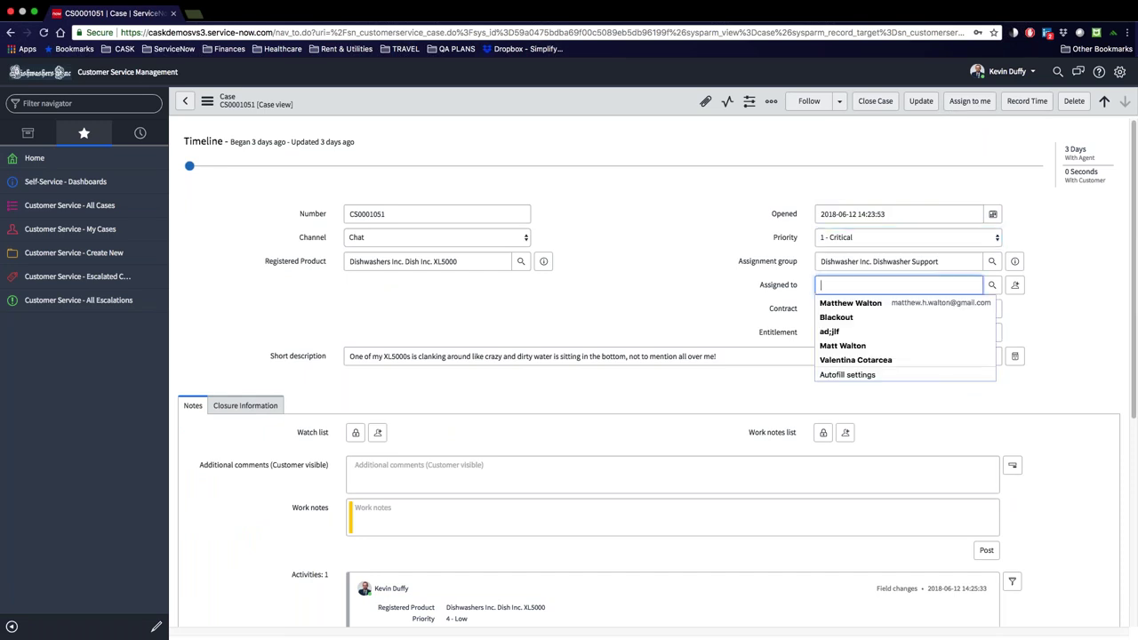
click(961, 104)
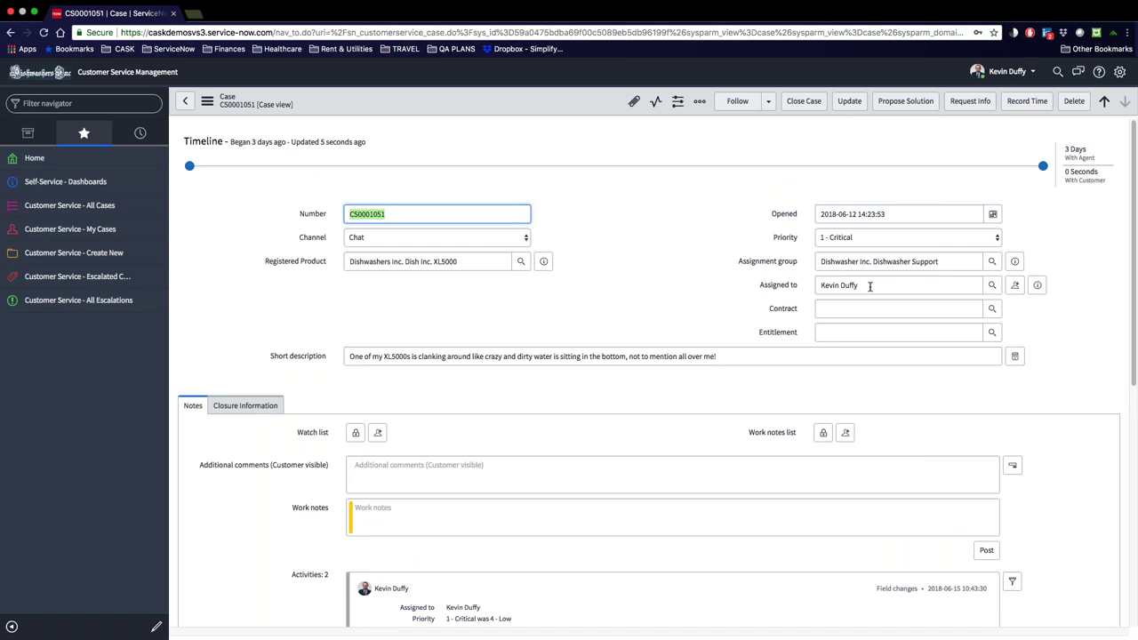
right_click(564, 101)
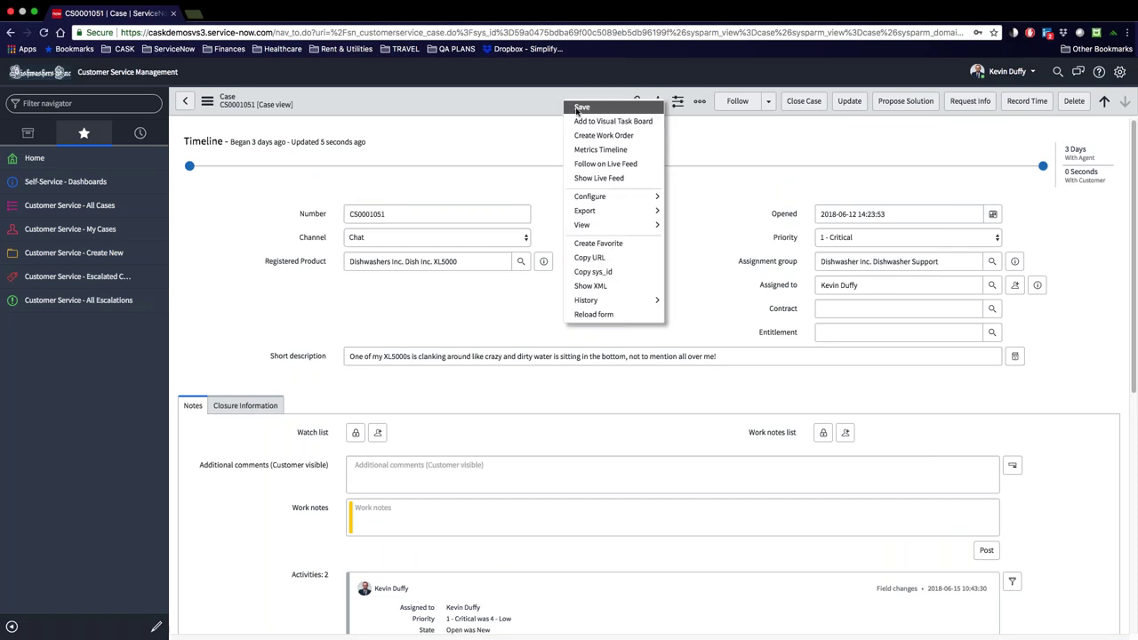
click(581, 108)
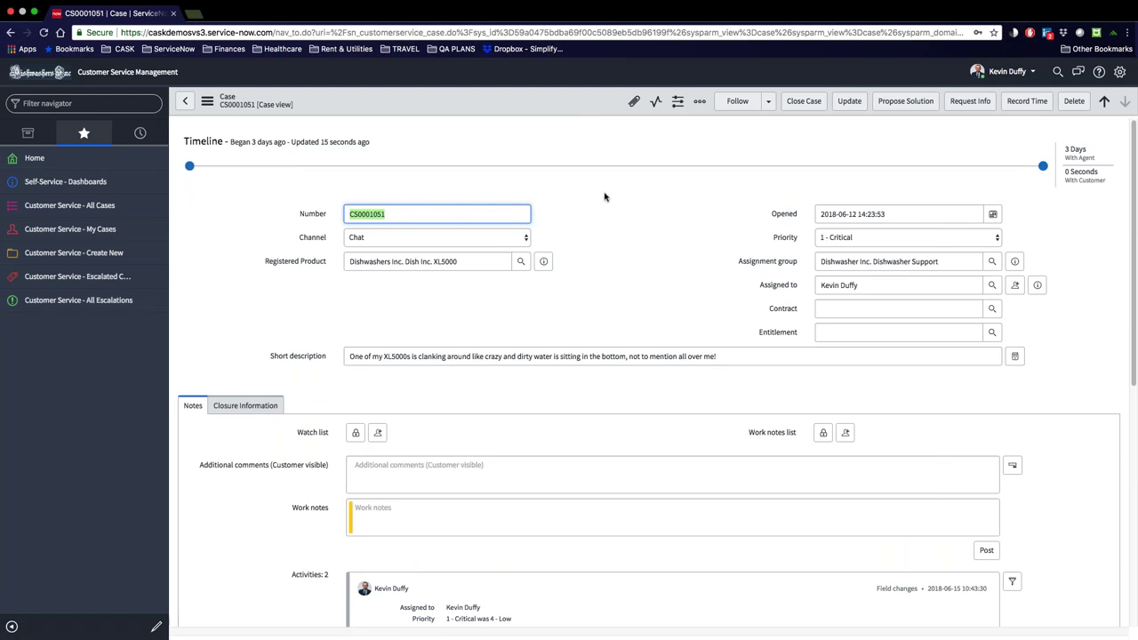
click(640, 213)
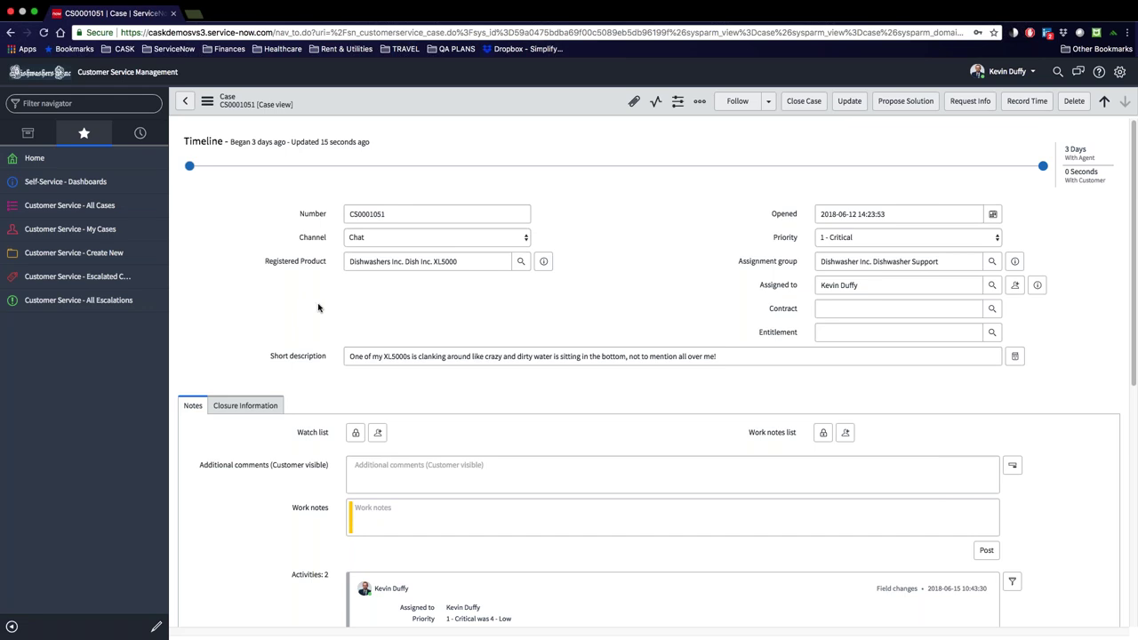
- Examine the case's SLA list for the stage, elapsed time and time left of each SLA definition
scroll(319, 307, down, 5)
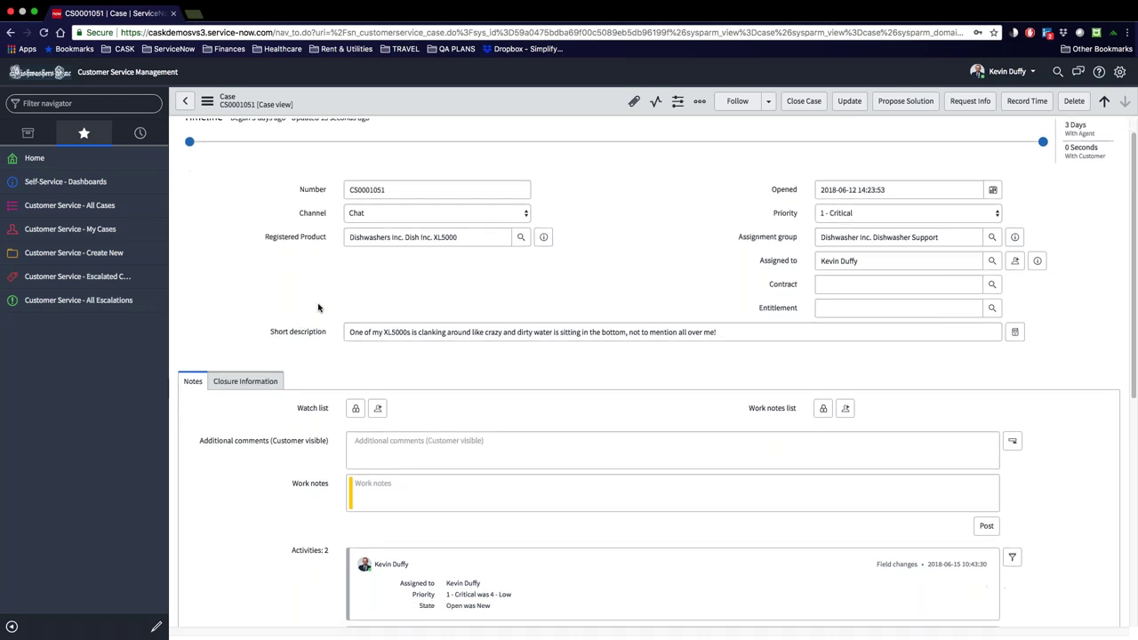
scroll(319, 307, down, 10)
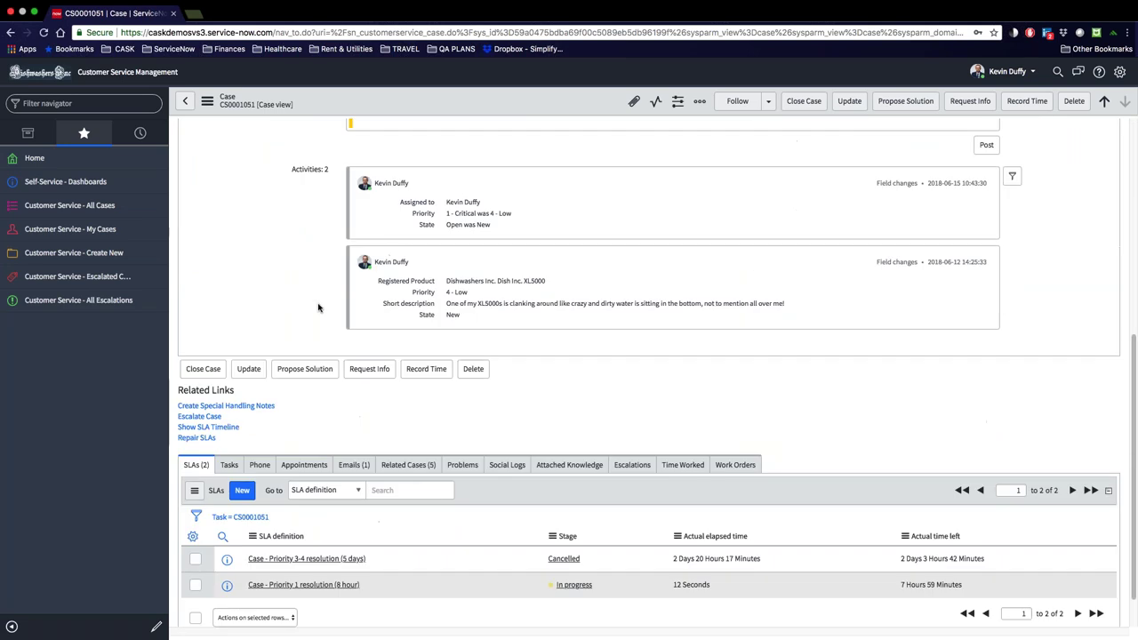
scroll(318, 307, down, 2)
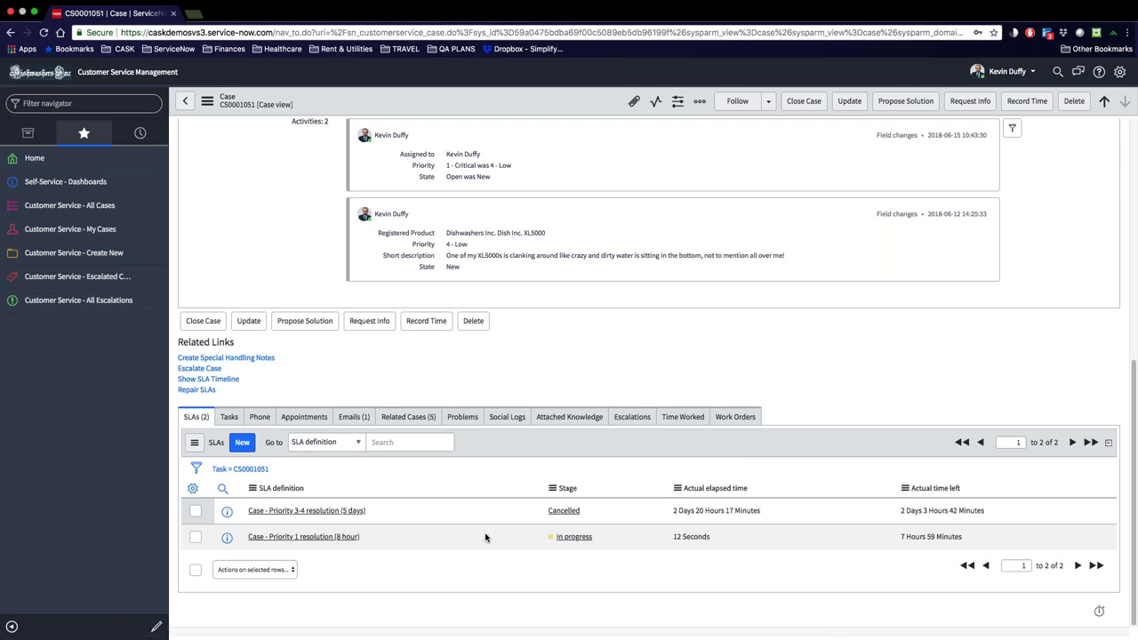
scroll(474, 542, up, 1)
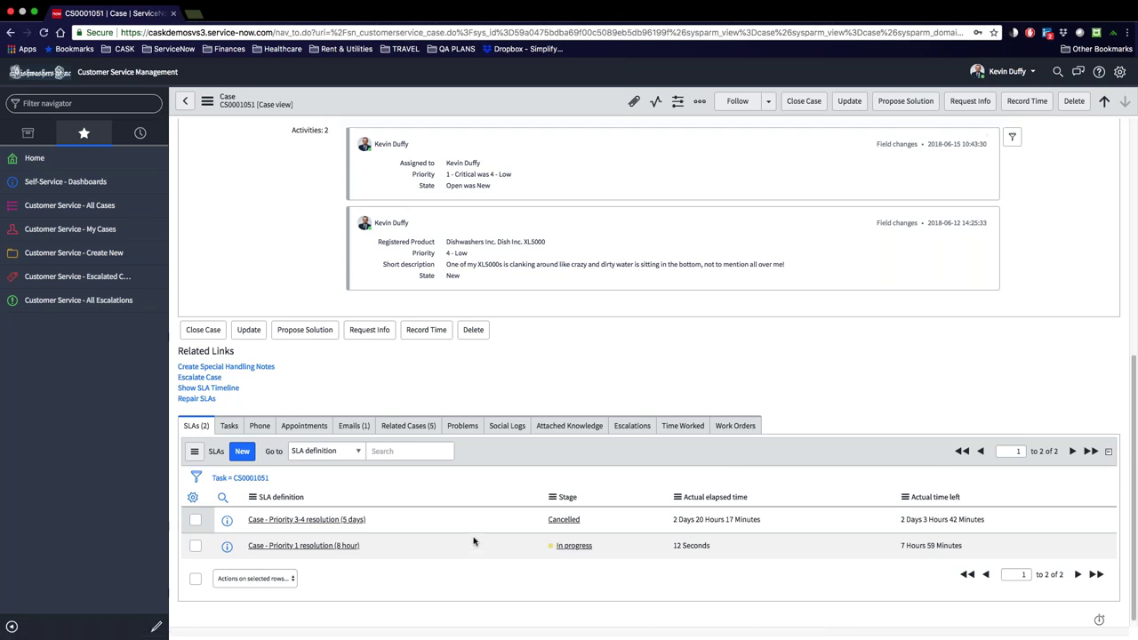
scroll(474, 542, down, 1)
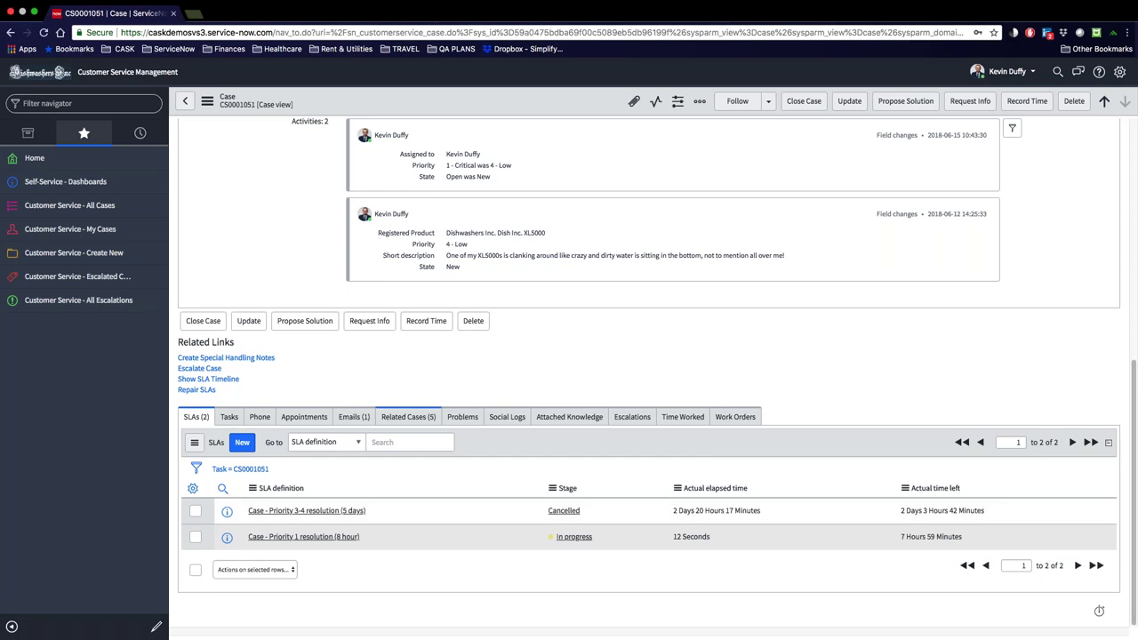
- Show the related cases and compare their short descriptions with the clanking XL5000 case's short description
click(420, 420)
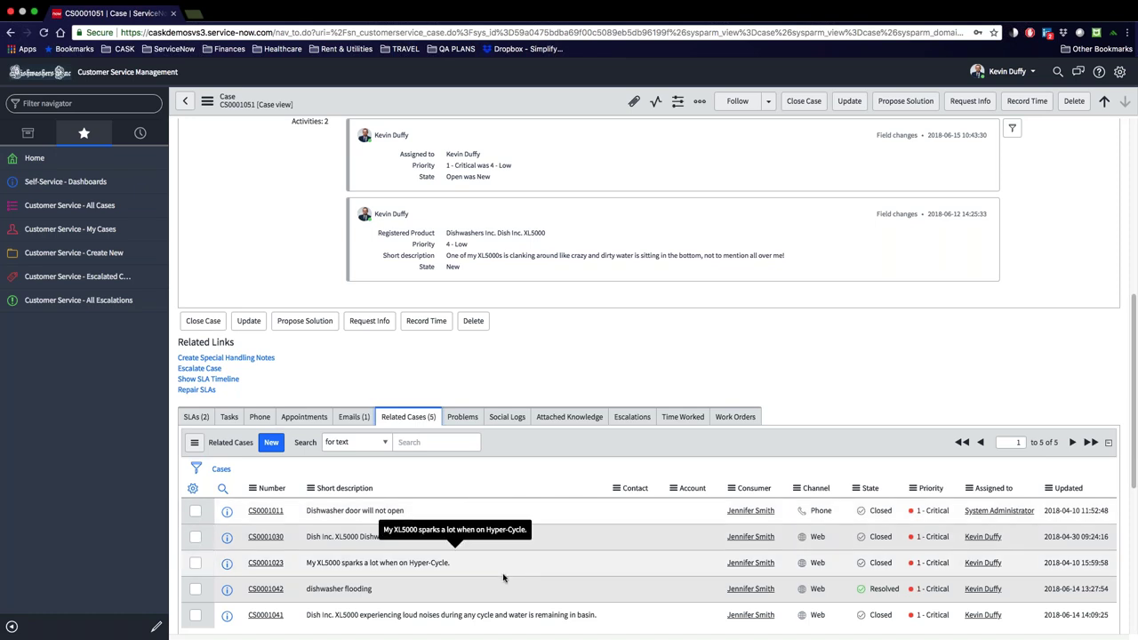
scroll(500, 502, down, 1)
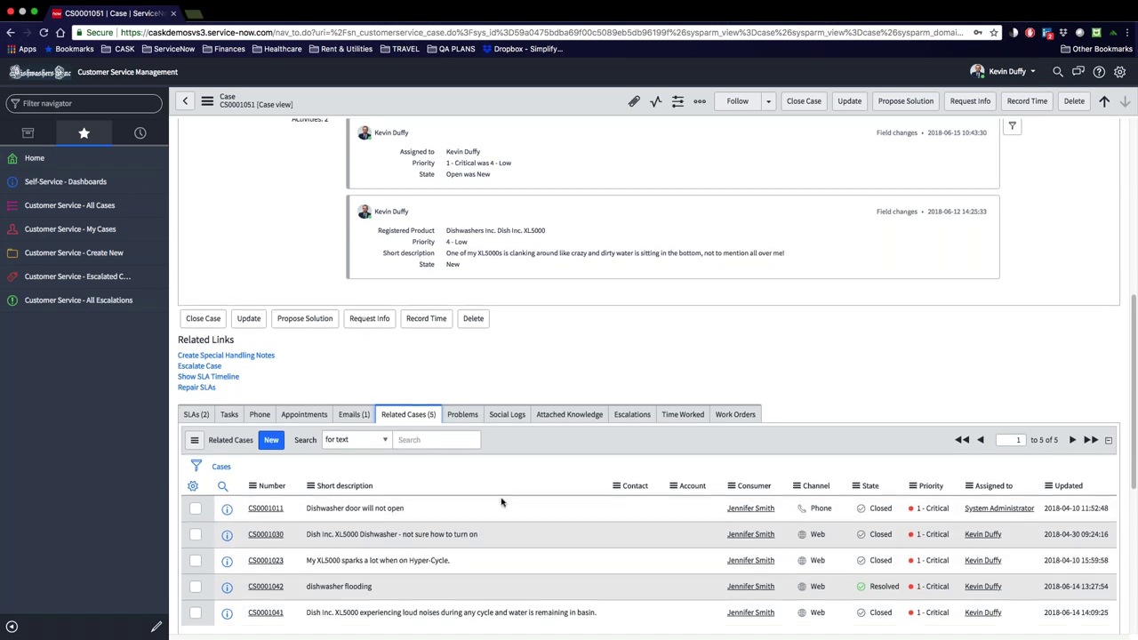
scroll(501, 502, down, 2)
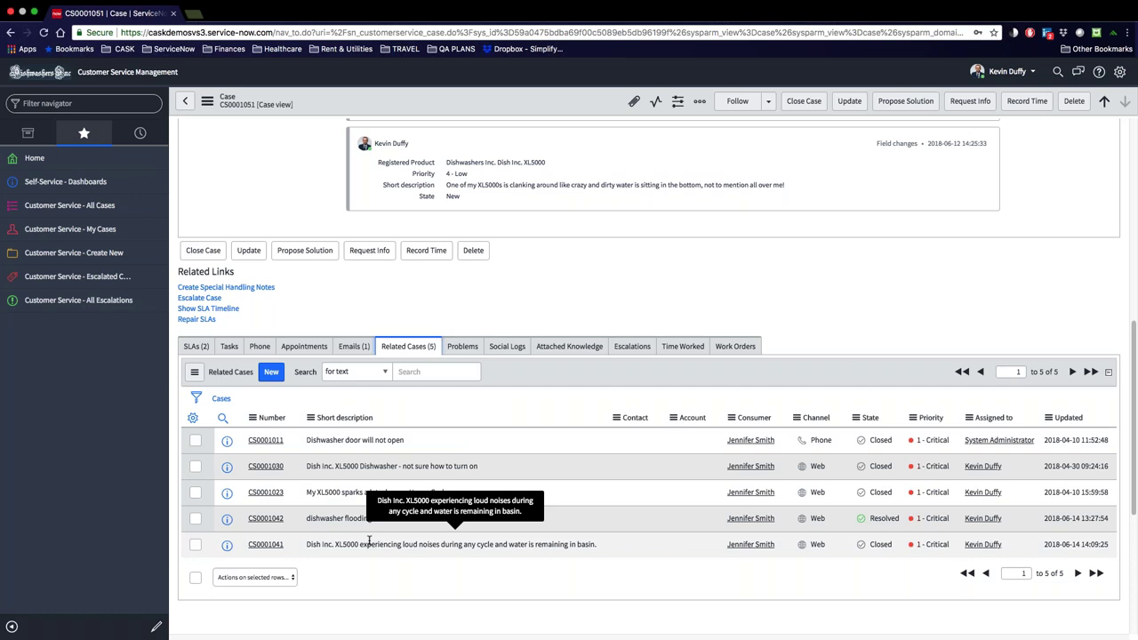
scroll(369, 540, up, 5)
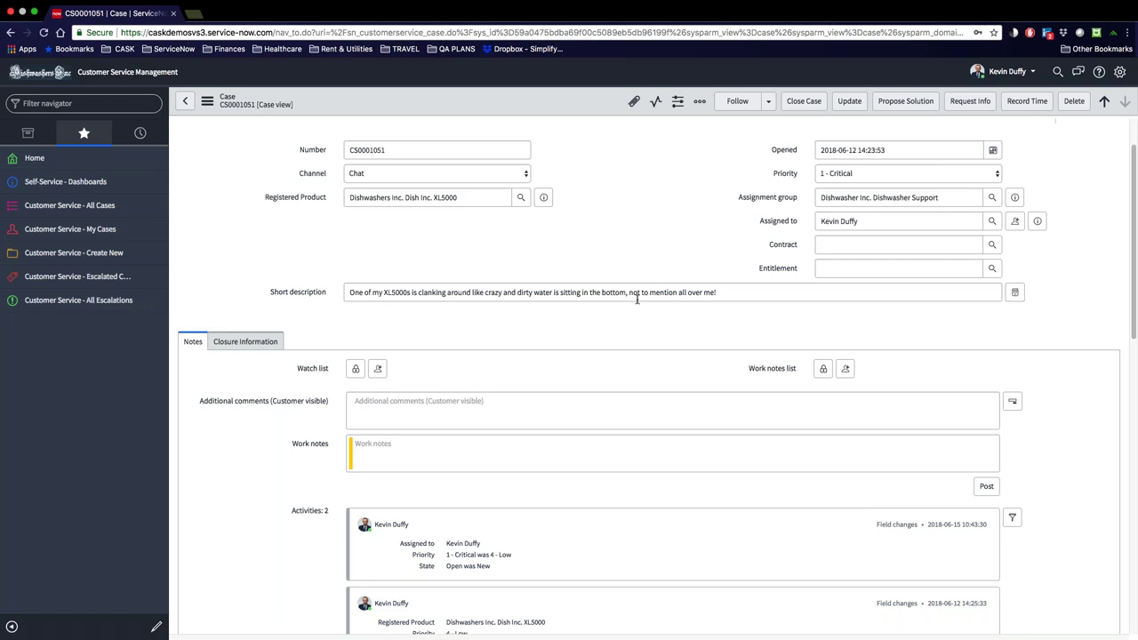
scroll(277, 427, down, 10)
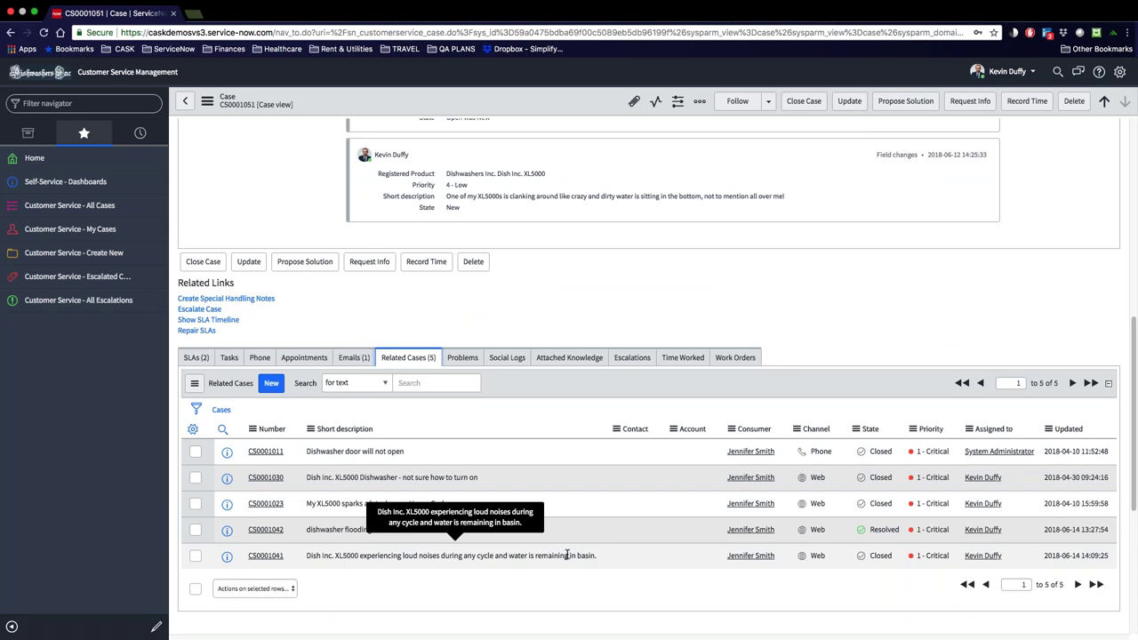
- Open the related case about loud noises and water remaining in the basin, and view its attached knowledge article KB0010005 v1.0
click(265, 557)
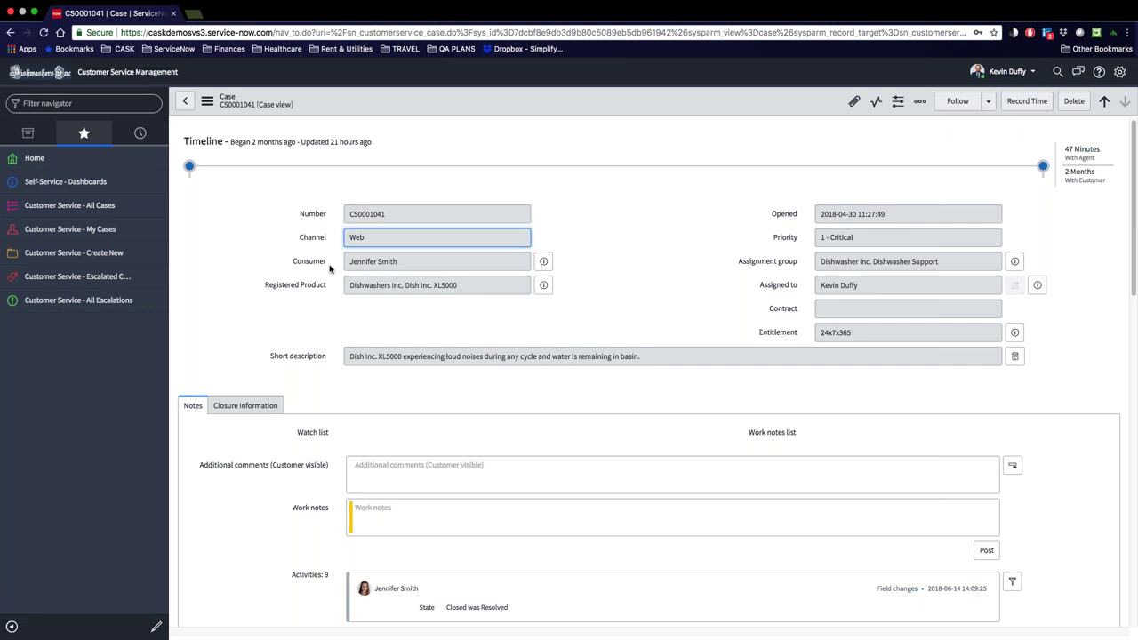
scroll(329, 266, down, 15)
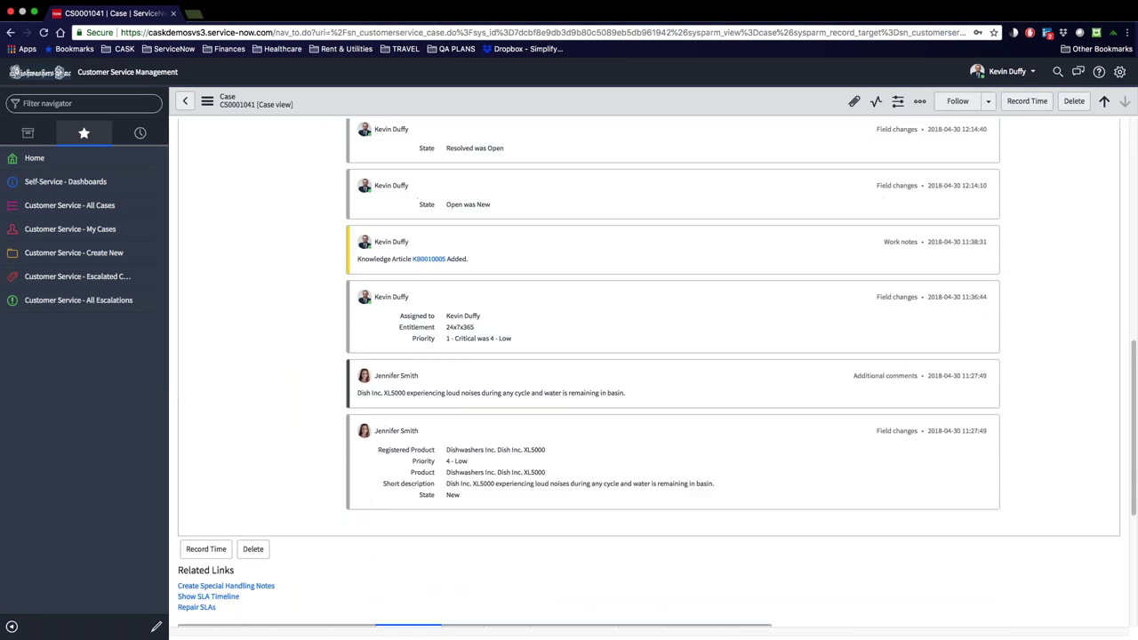
scroll(649, 356, down, 4)
scroll(447, 409, down, 1)
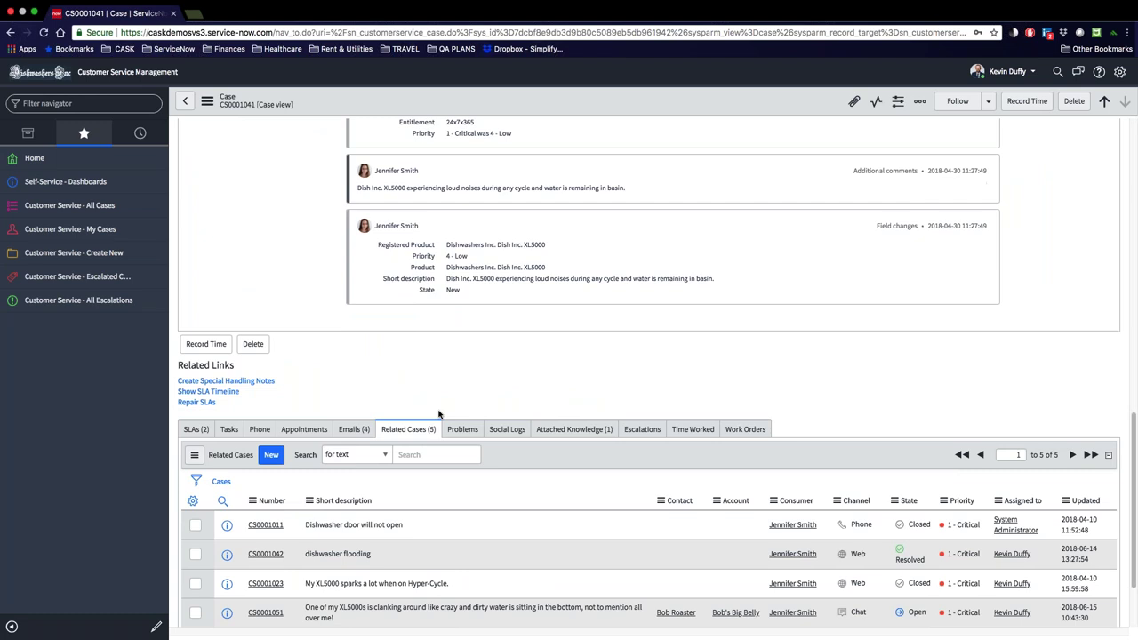
click(587, 435)
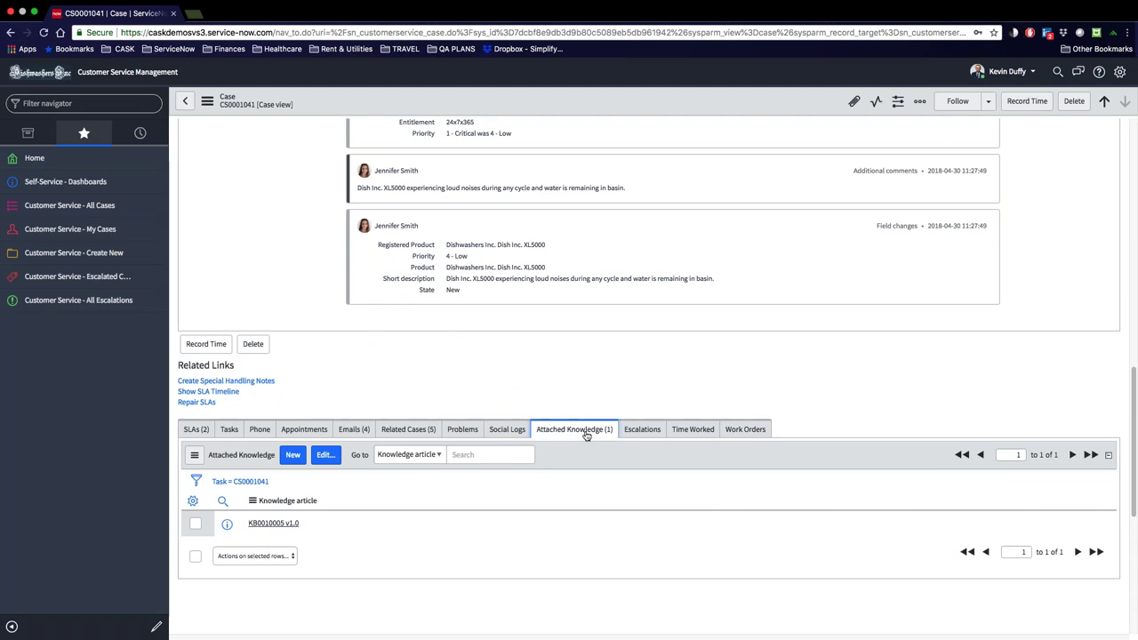
click(276, 523)
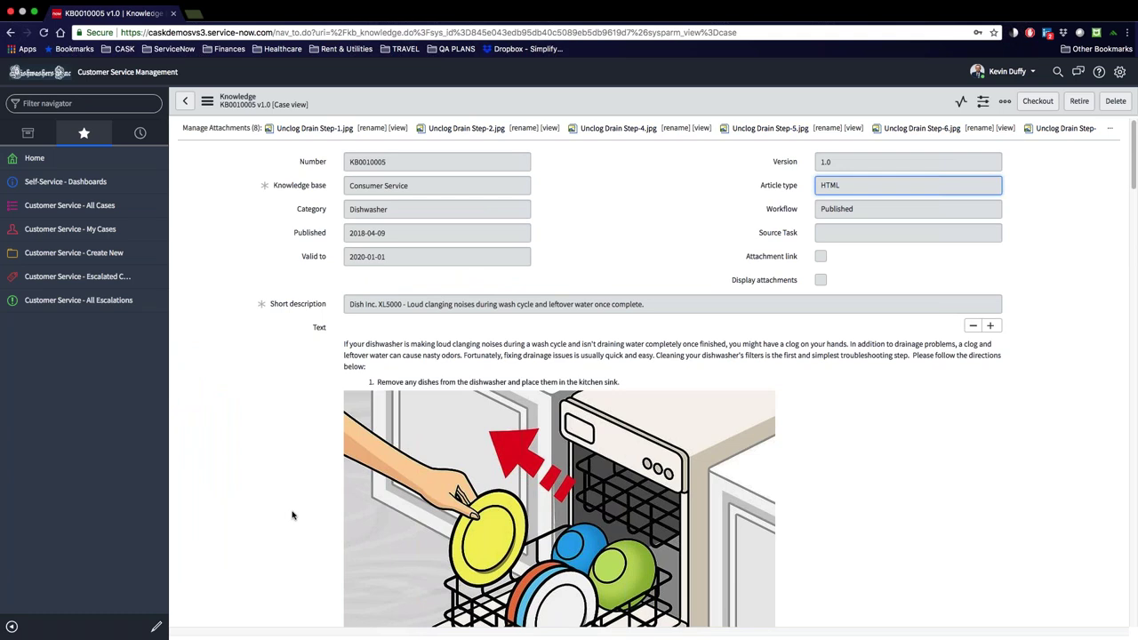
scroll(292, 515, down, 3)
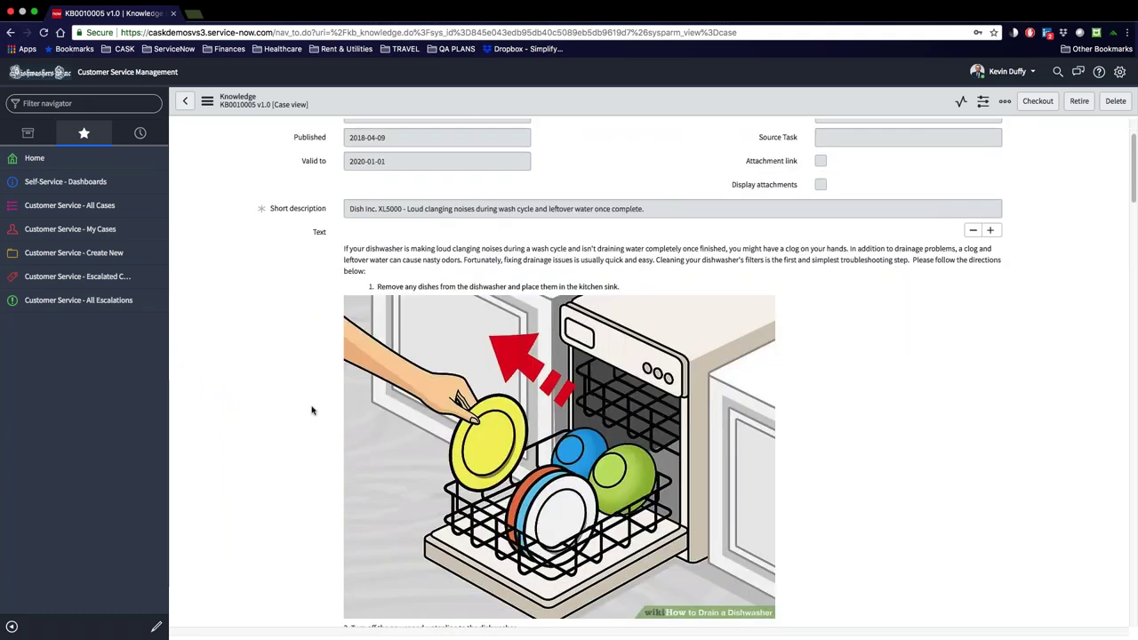
- Read through the troubleshooting instructions in knowledge article KB0010005, from removing the dishes to cleaning and reinstalling the filters
scroll(311, 410, down, 15)
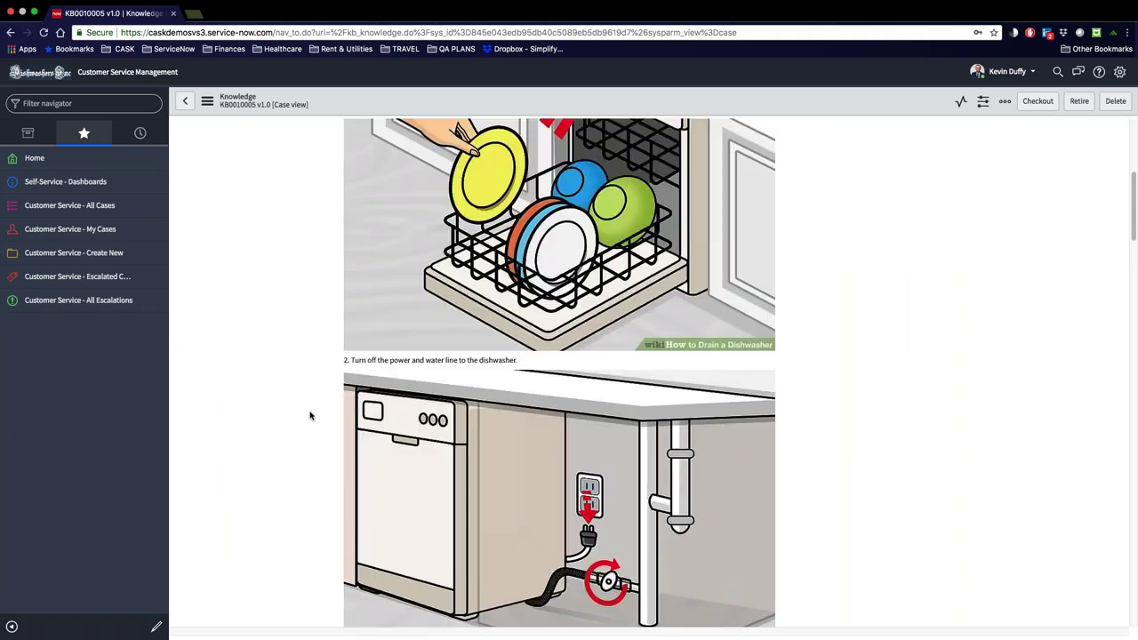
scroll(310, 416, down, 1)
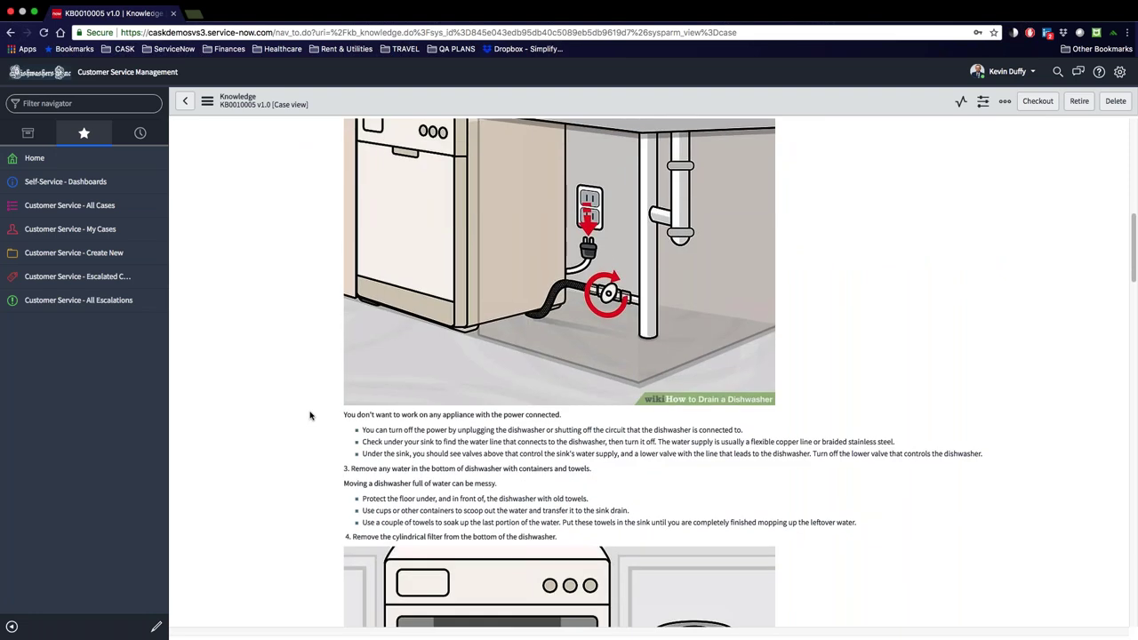
scroll(310, 416, down, 12)
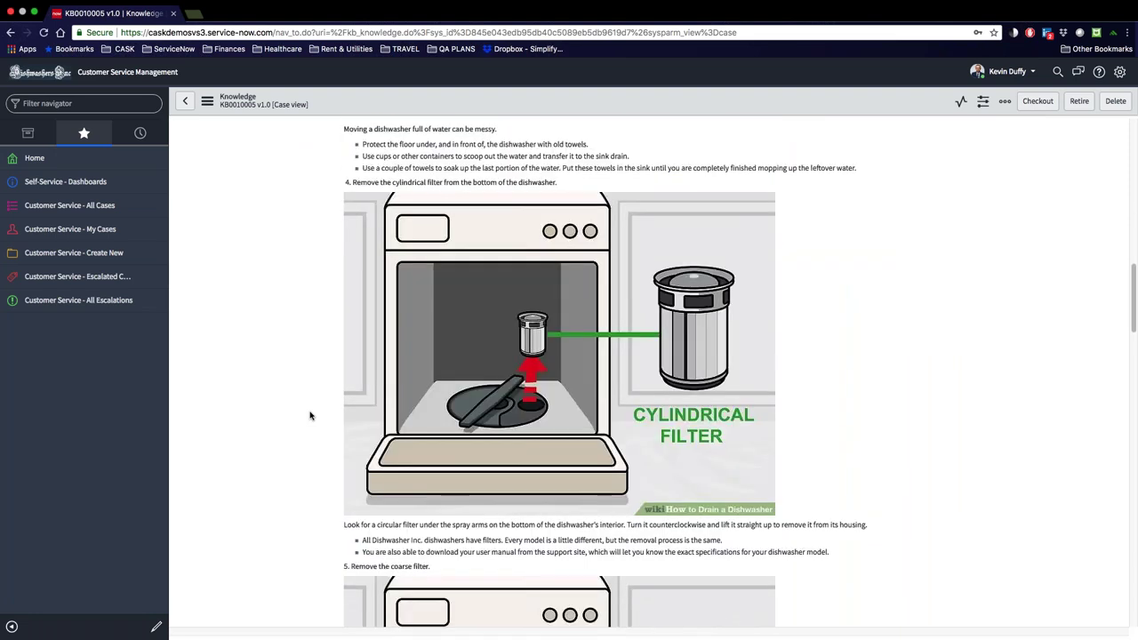
scroll(310, 415, down, 13)
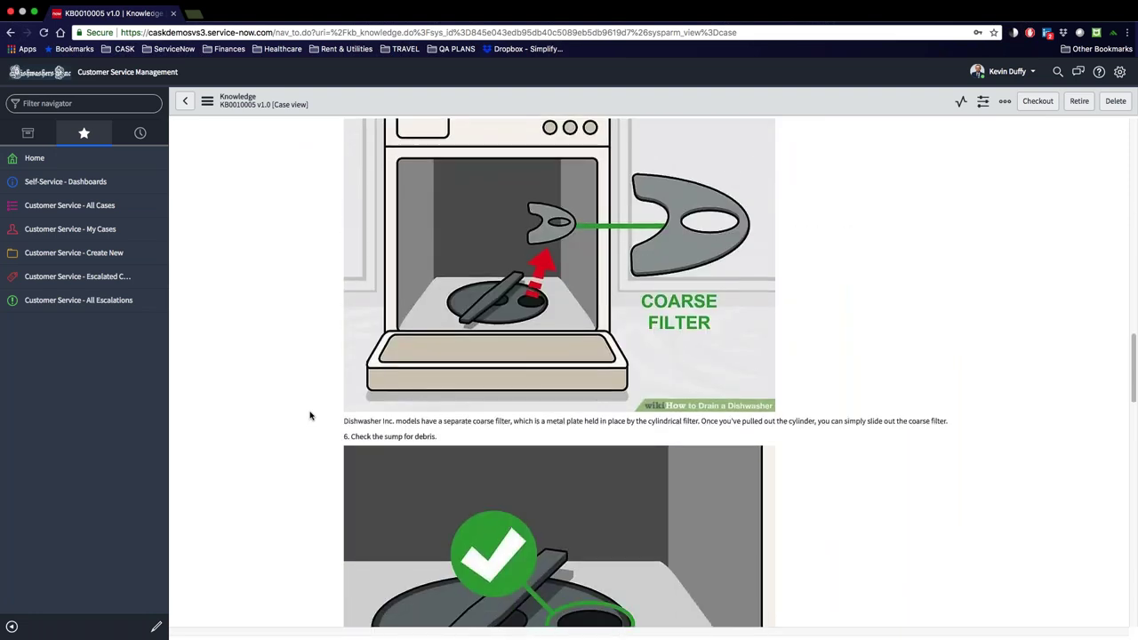
scroll(311, 415, down, 10)
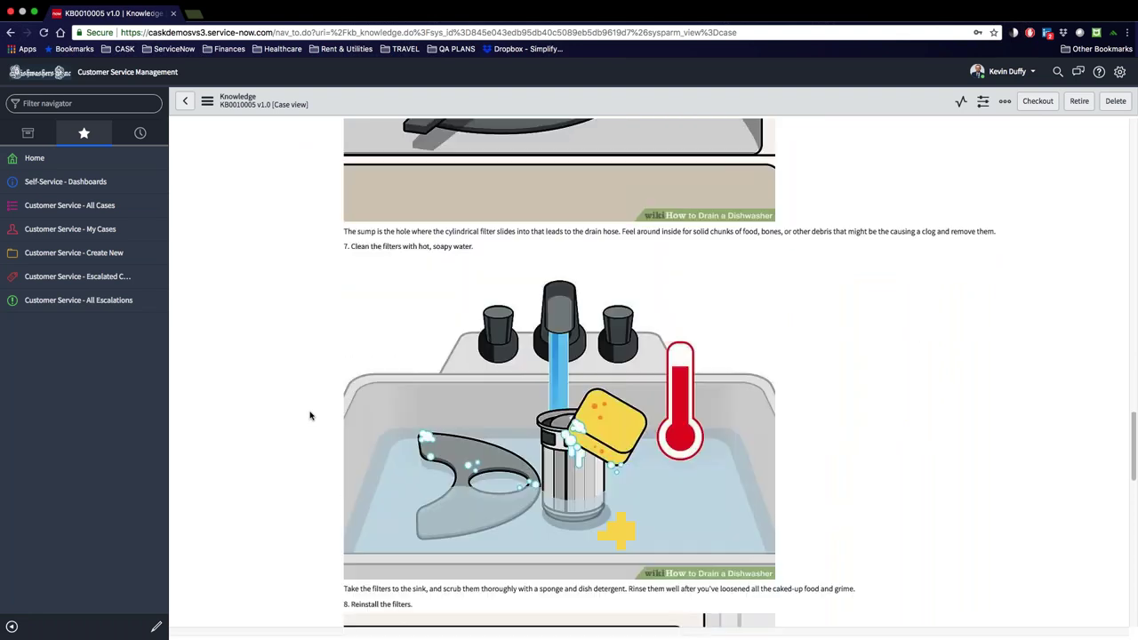
scroll(301, 443, up, 20)
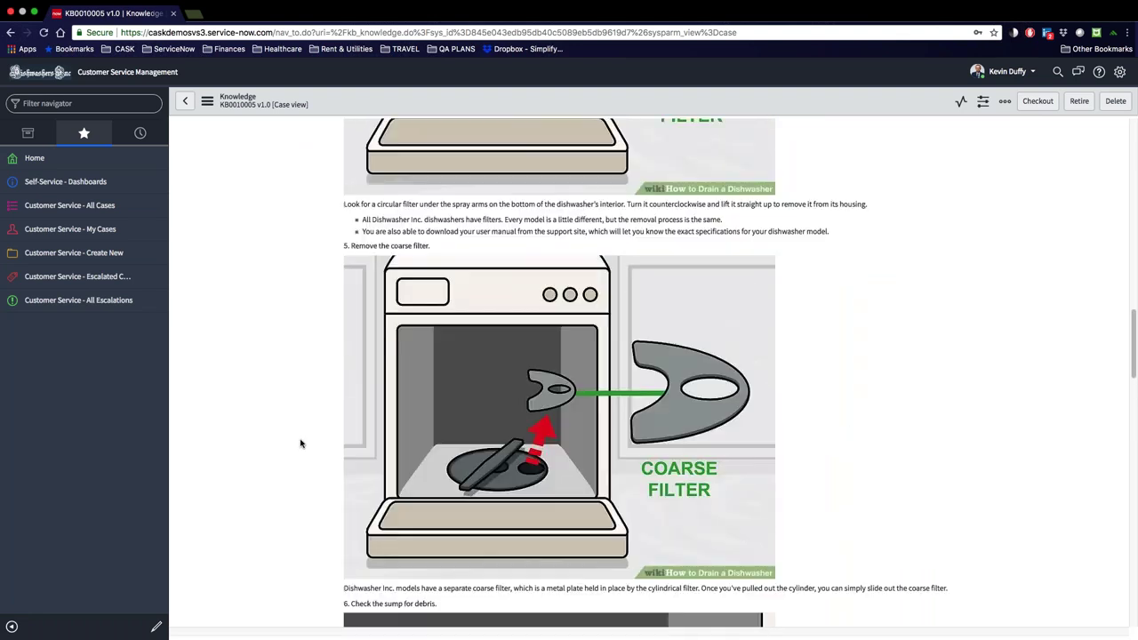
scroll(301, 443, up, 17)
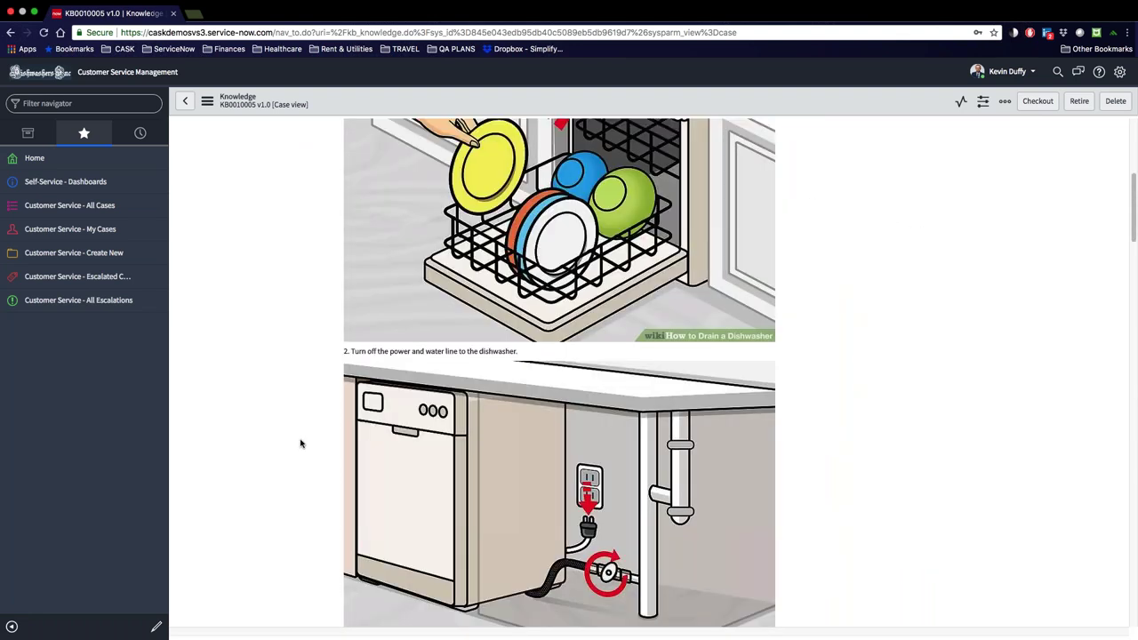
scroll(294, 373, up, 13)
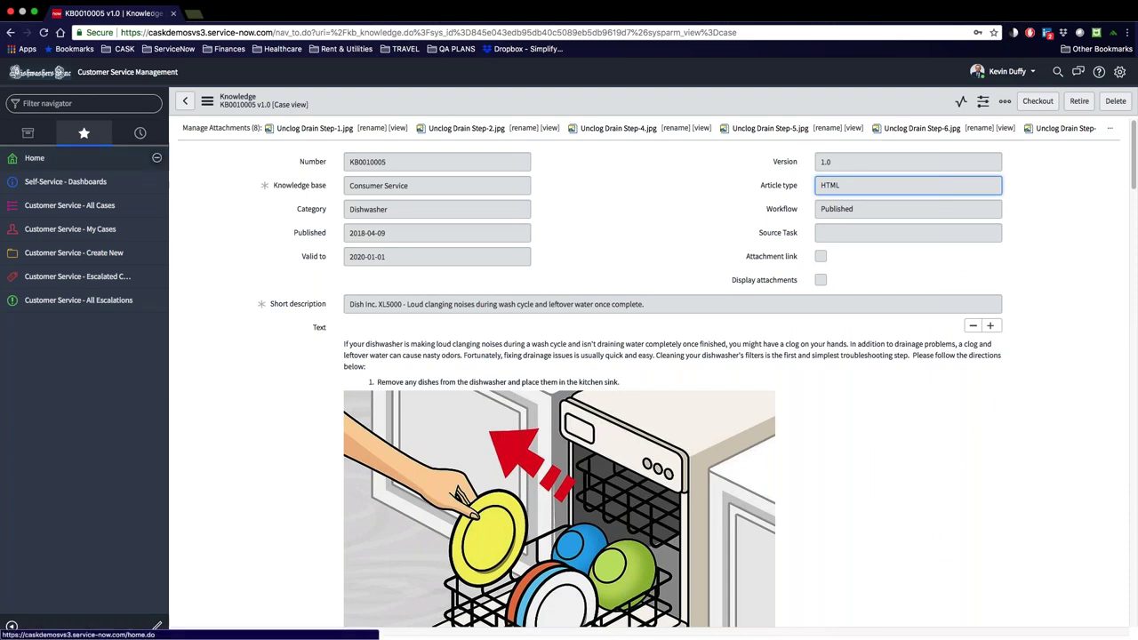
- Return to the clanking XL5000 case, search knowledge with its short description, and attach the article about loud clanging noises and leftover water
click(186, 102)
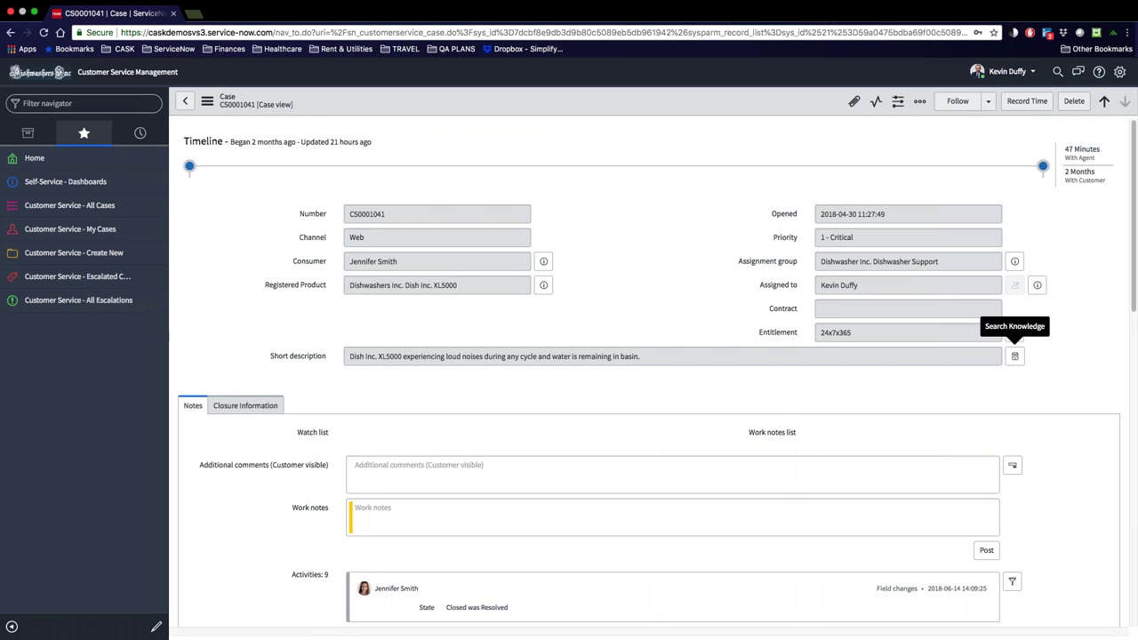
click(186, 101)
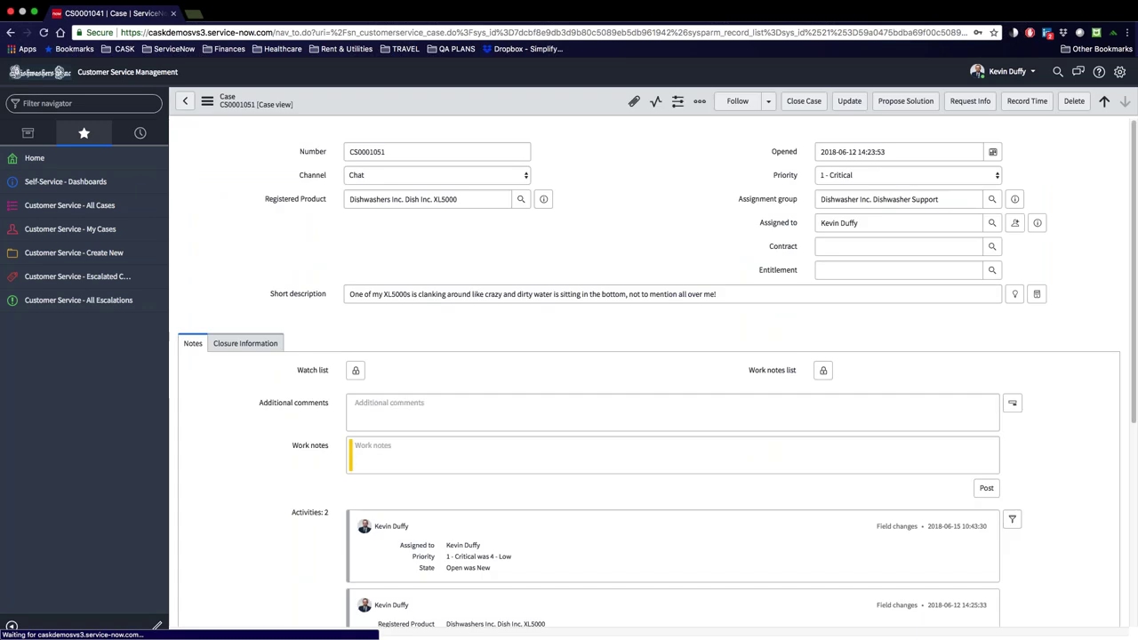
click(952, 409)
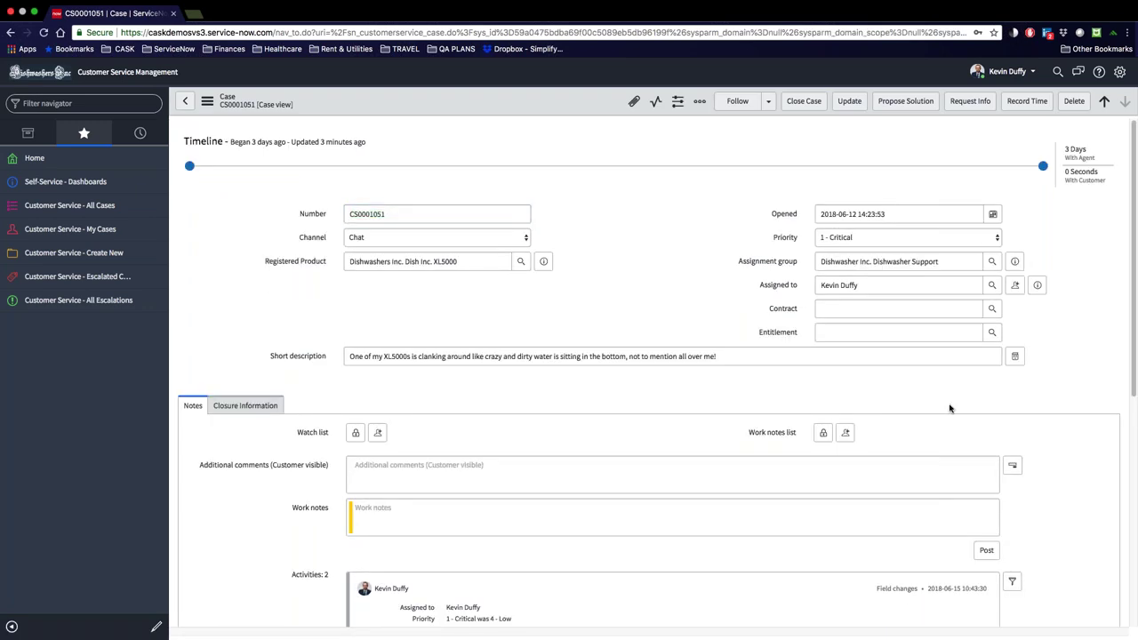
click(1017, 357)
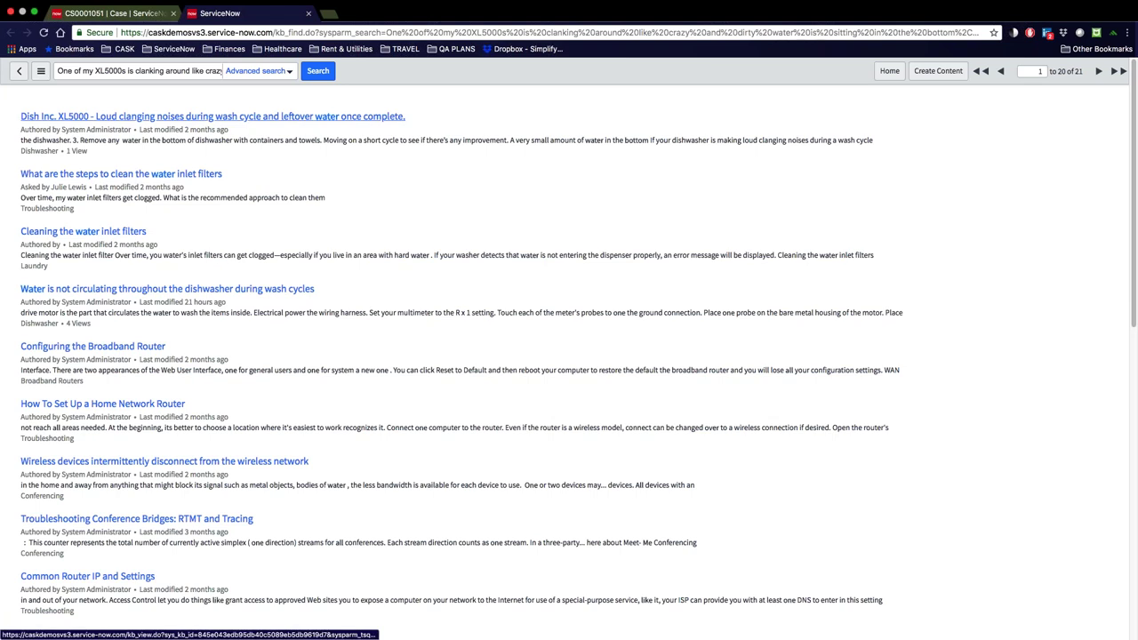
click(266, 116)
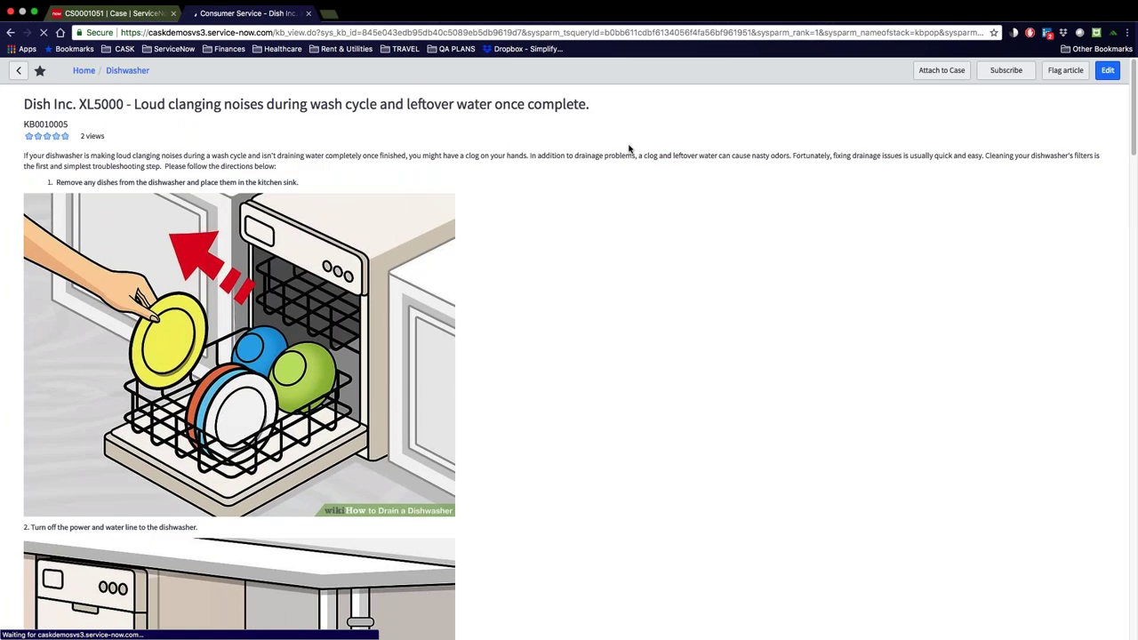
click(942, 71)
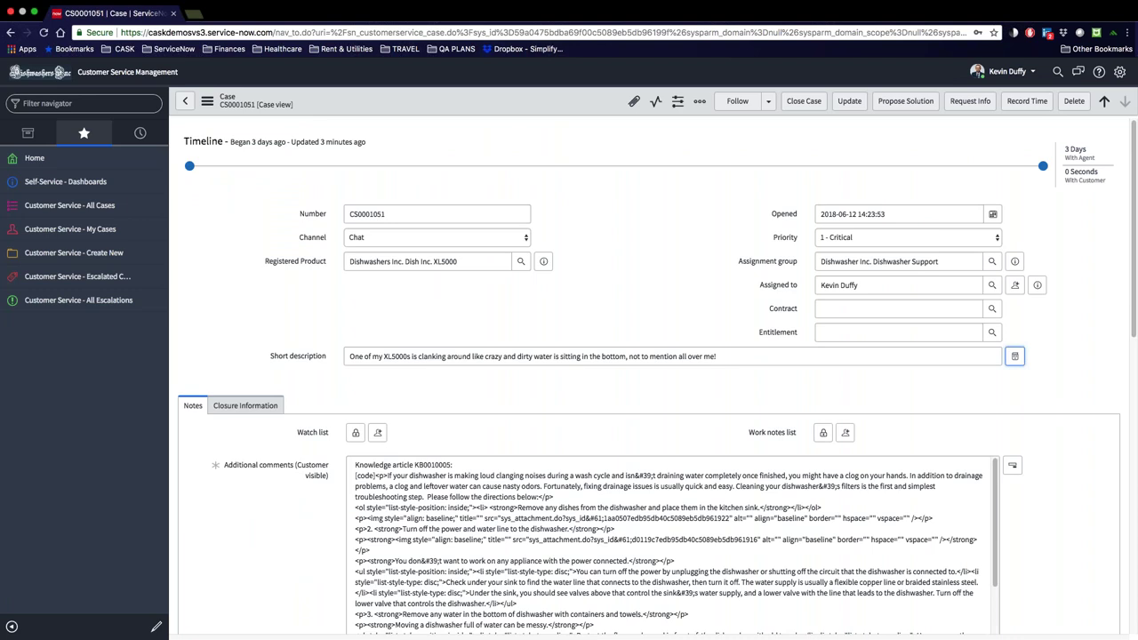
- Enter the closure cause "Likely a clogged filter, will push answer to customer and wait for them to see if the fix works."
click(246, 406)
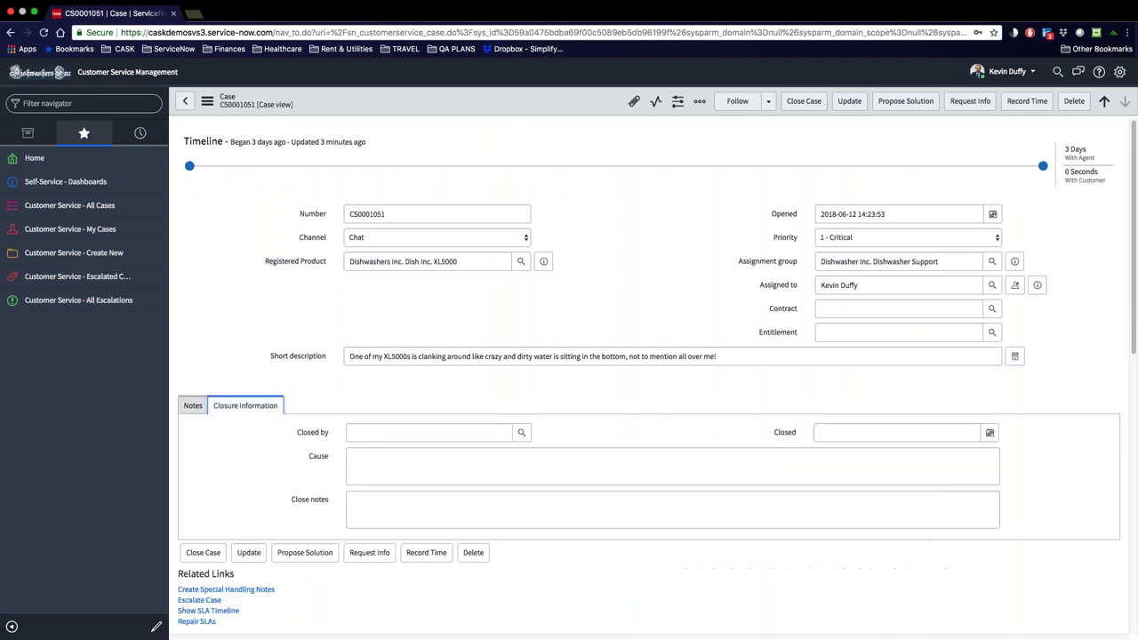
scroll(653, 376, down, 2)
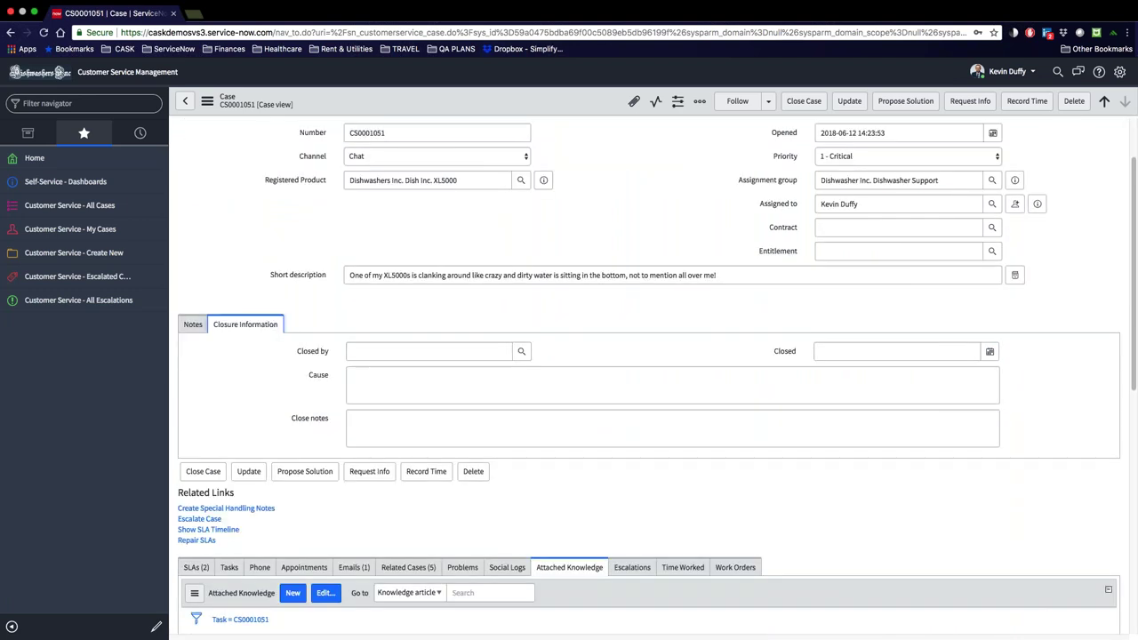
click(451, 388)
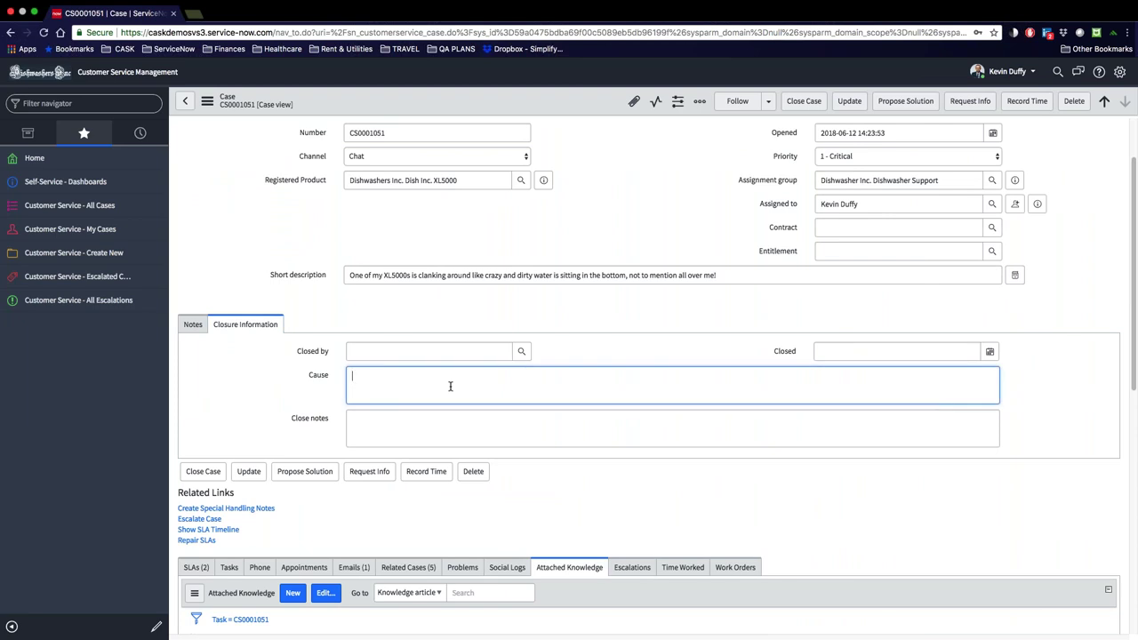
text(Likely a clogged filter, will push to answer to cu)
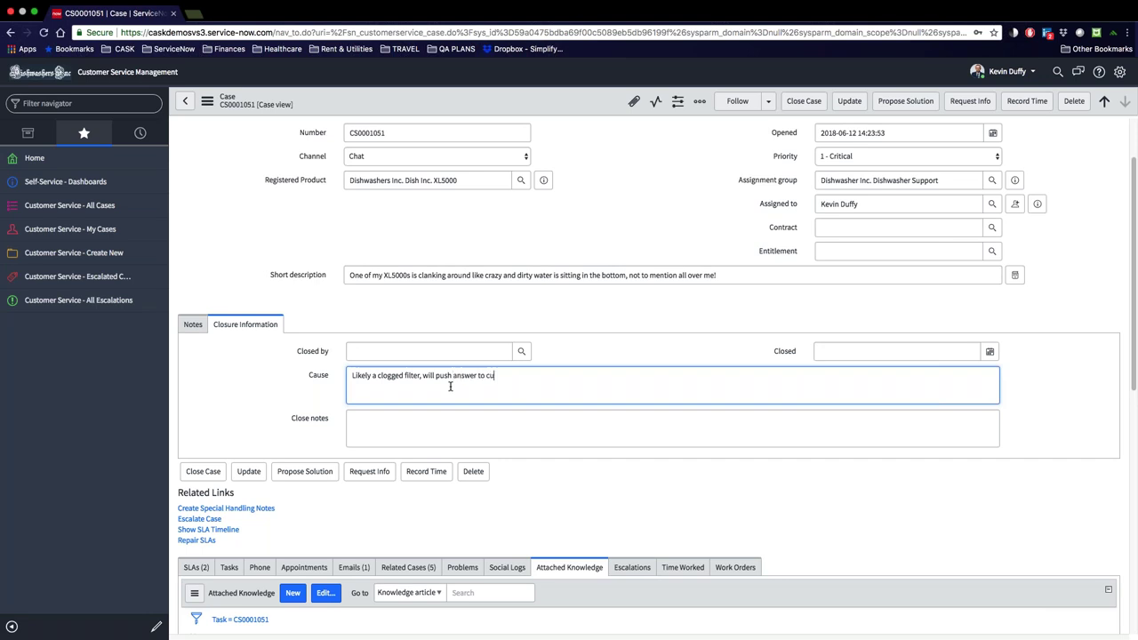
text(stomer and wait for them to see if)
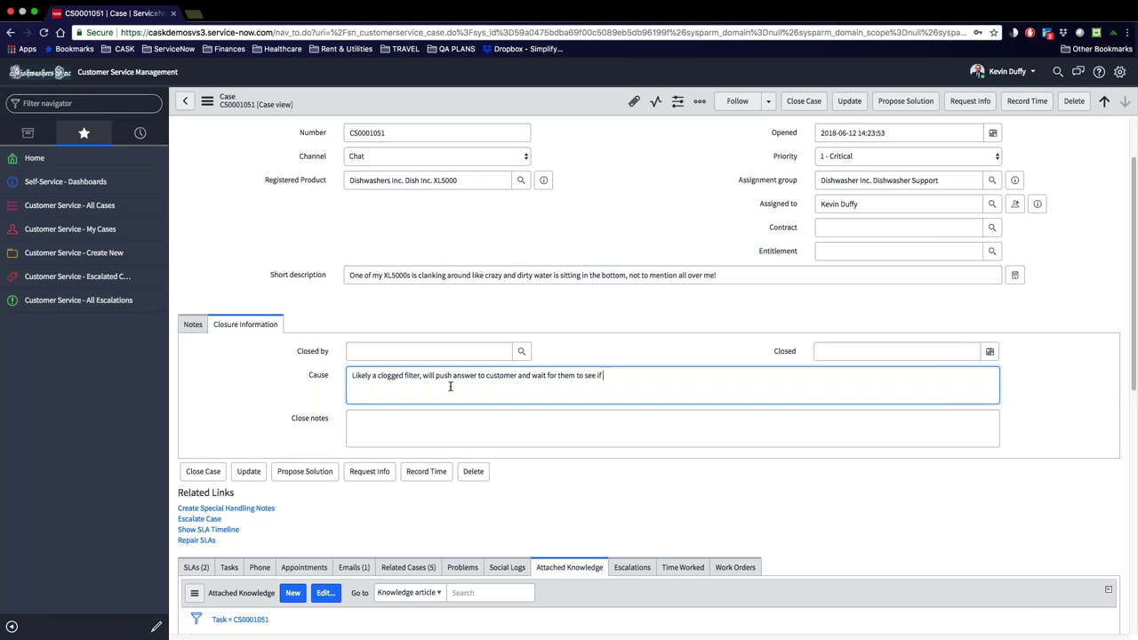
text( the fix works.)
- Enter "See above." as the close notes and propose the solution for the clanking XL5000 case
key(Tab)
text(See above.)
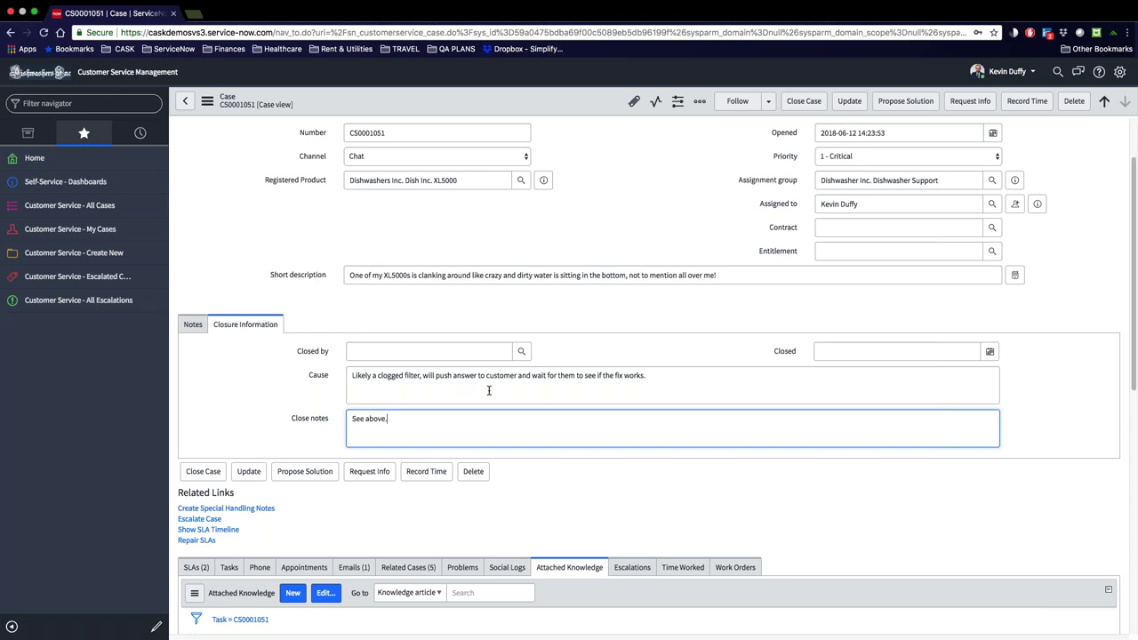
scroll(653, 377, up, 1)
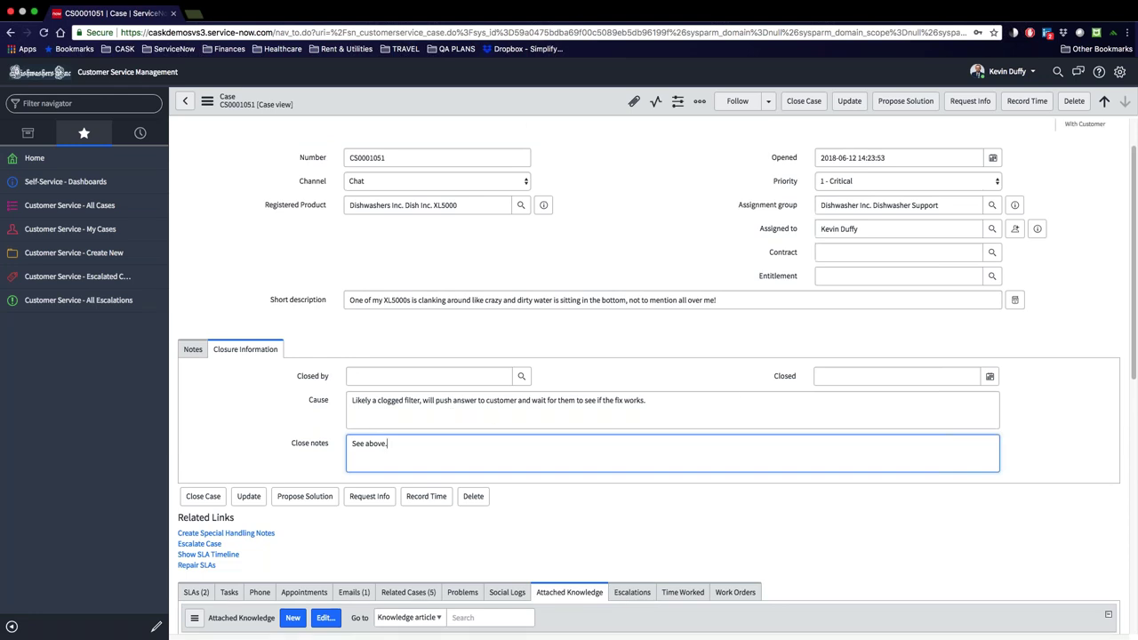
click(896, 104)
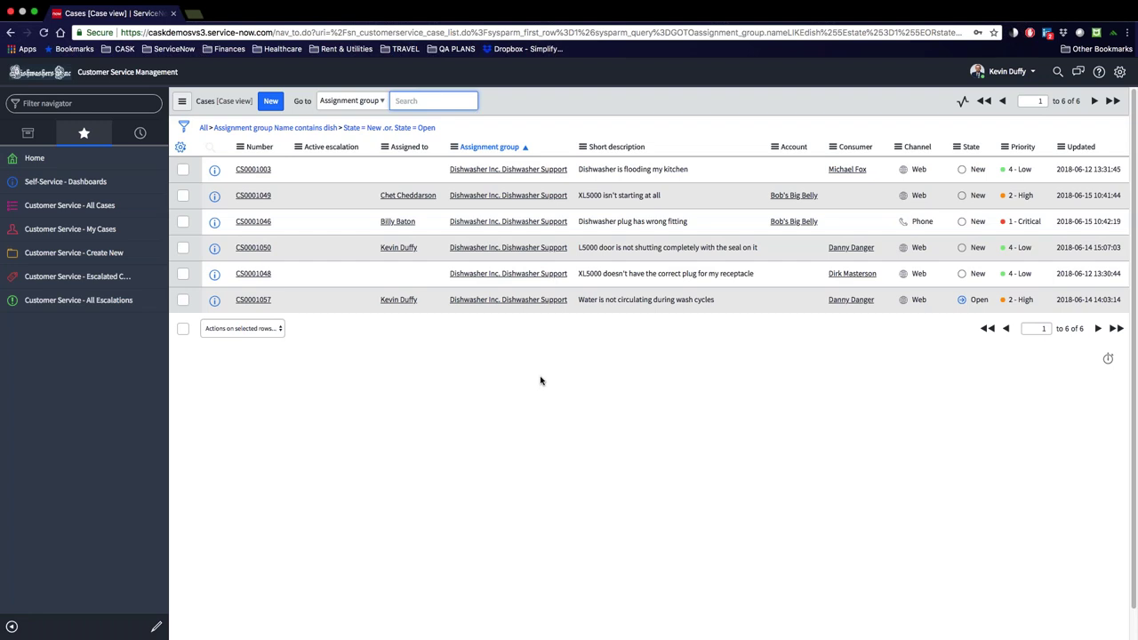
- Reopen the clanking XL5000 case from the agent's own cases and check the emails sent for it
click(100, 231)
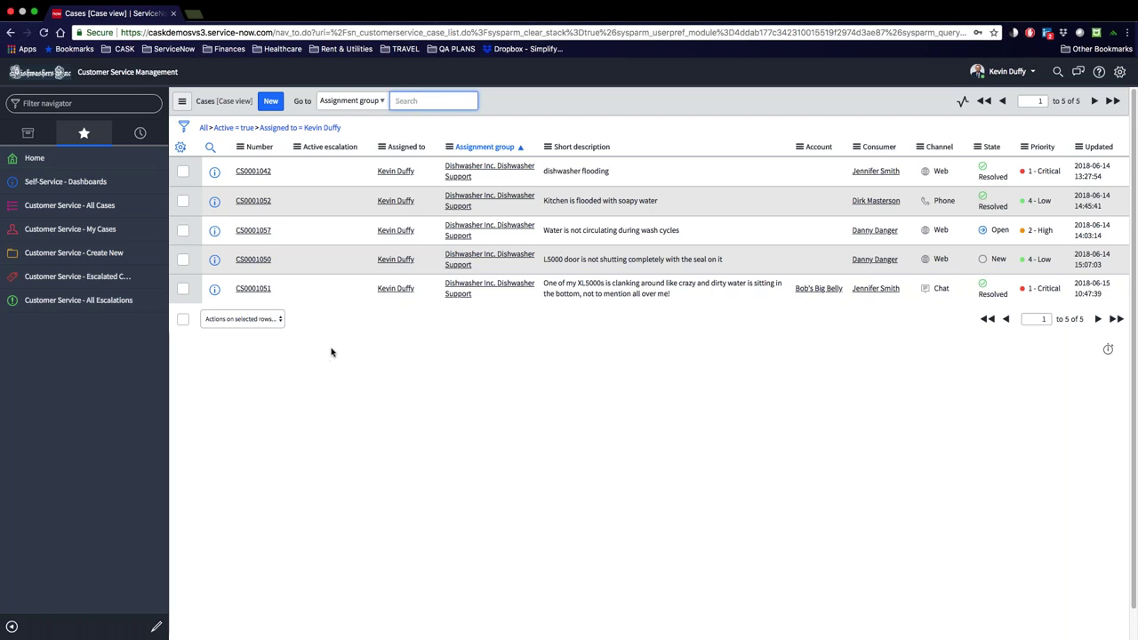
click(265, 290)
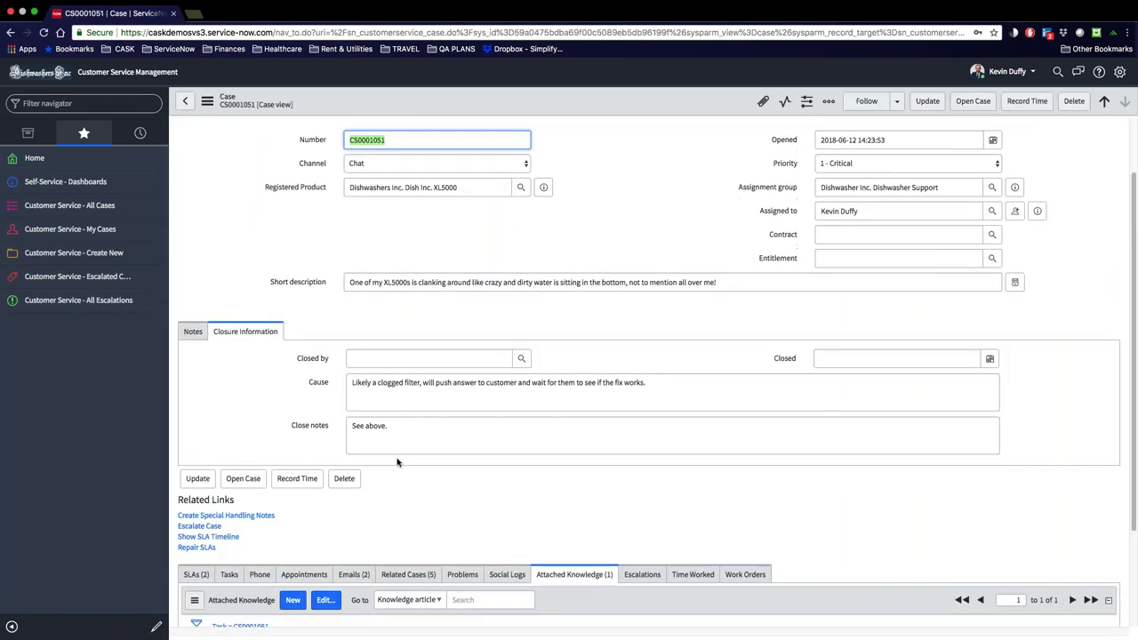
scroll(396, 458, down, 4)
click(355, 446)
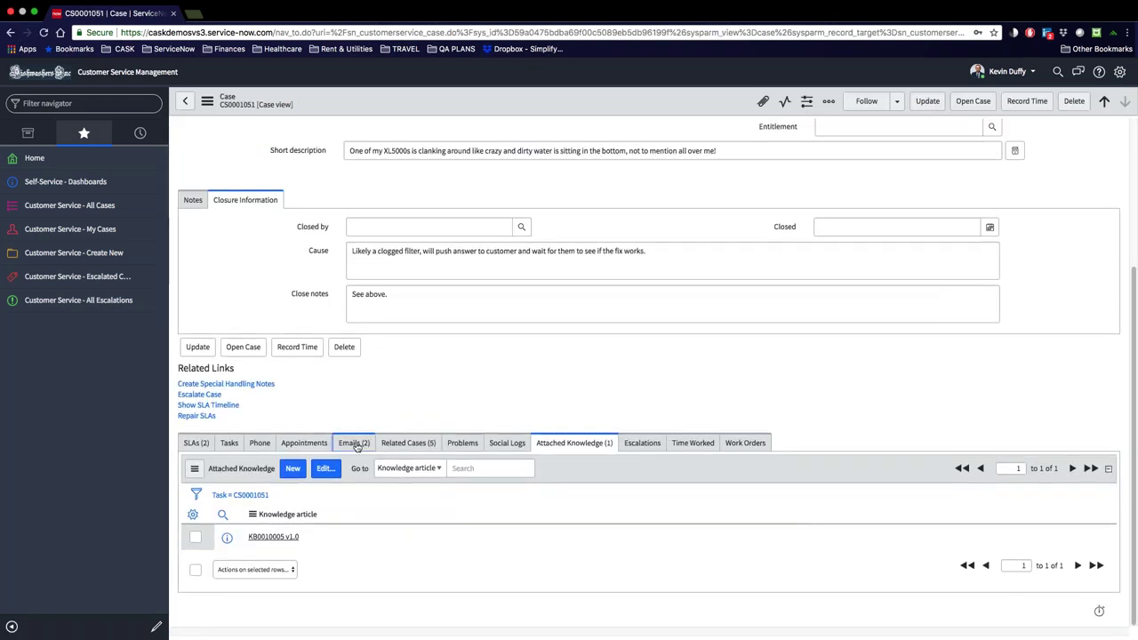
scroll(391, 449, down, 2)
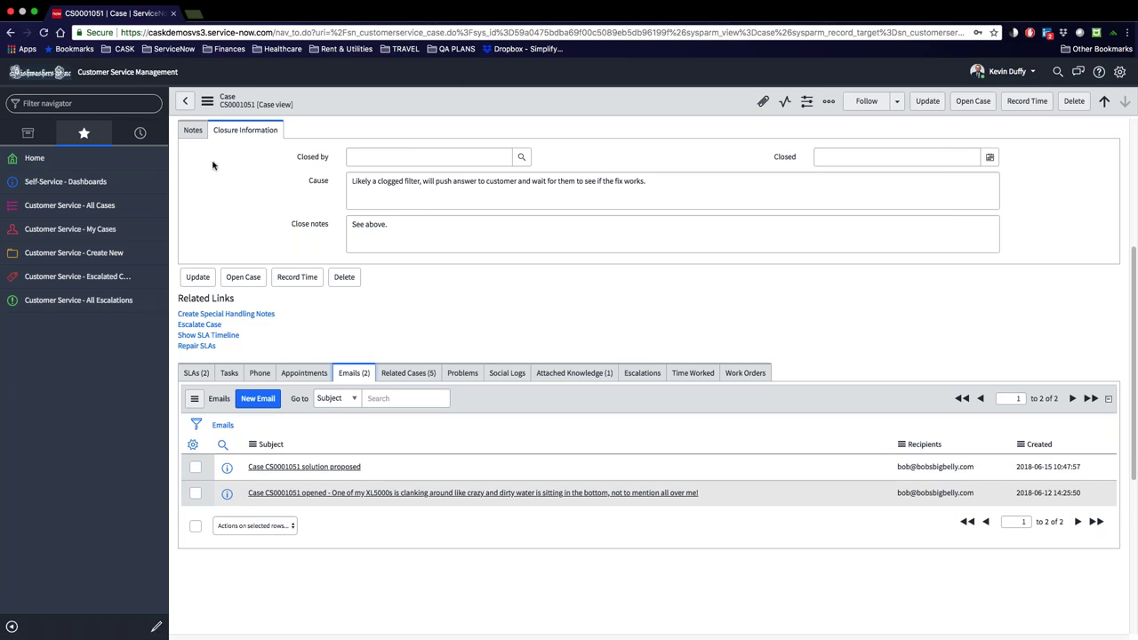
- Open the agent's own case about water not circulating during wash cycles and review its cause and close notes
click(105, 229)
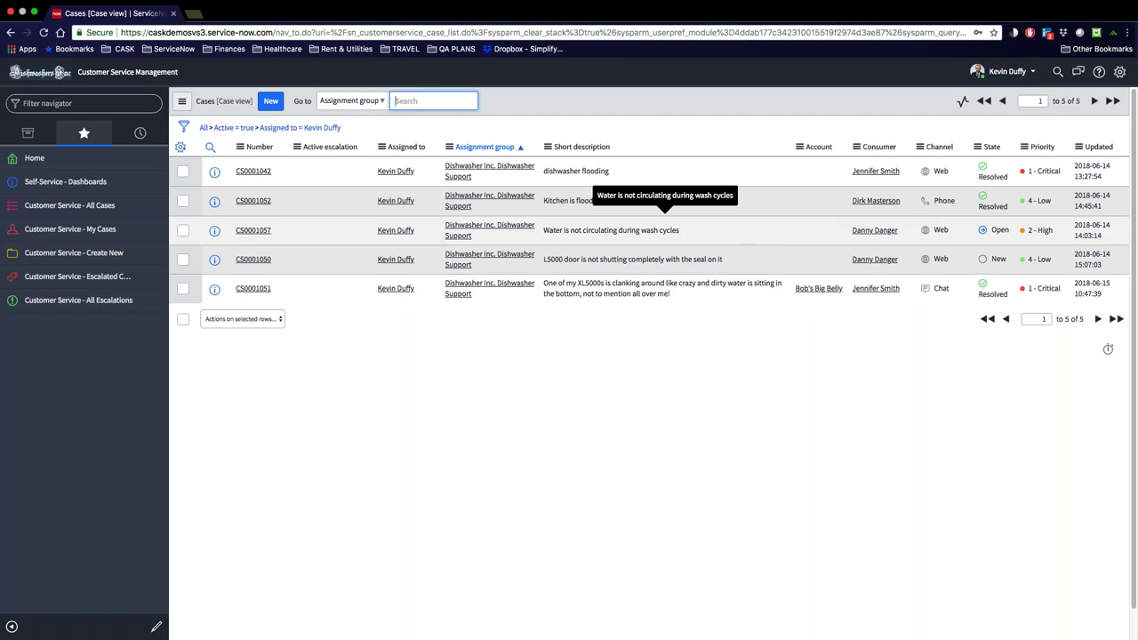
click(264, 231)
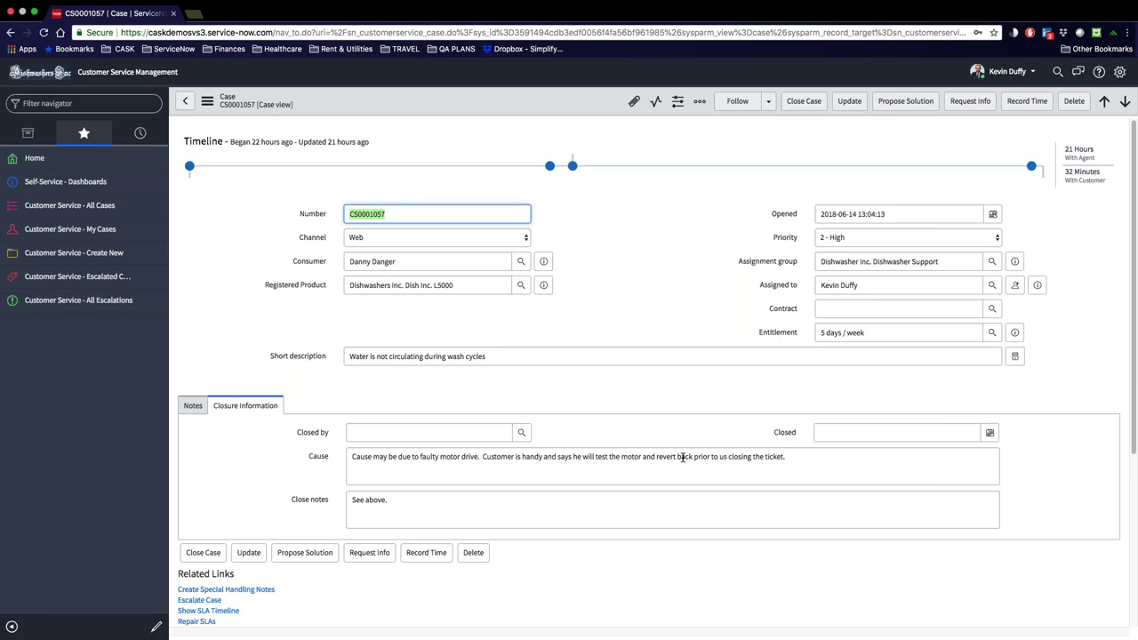
click(428, 400)
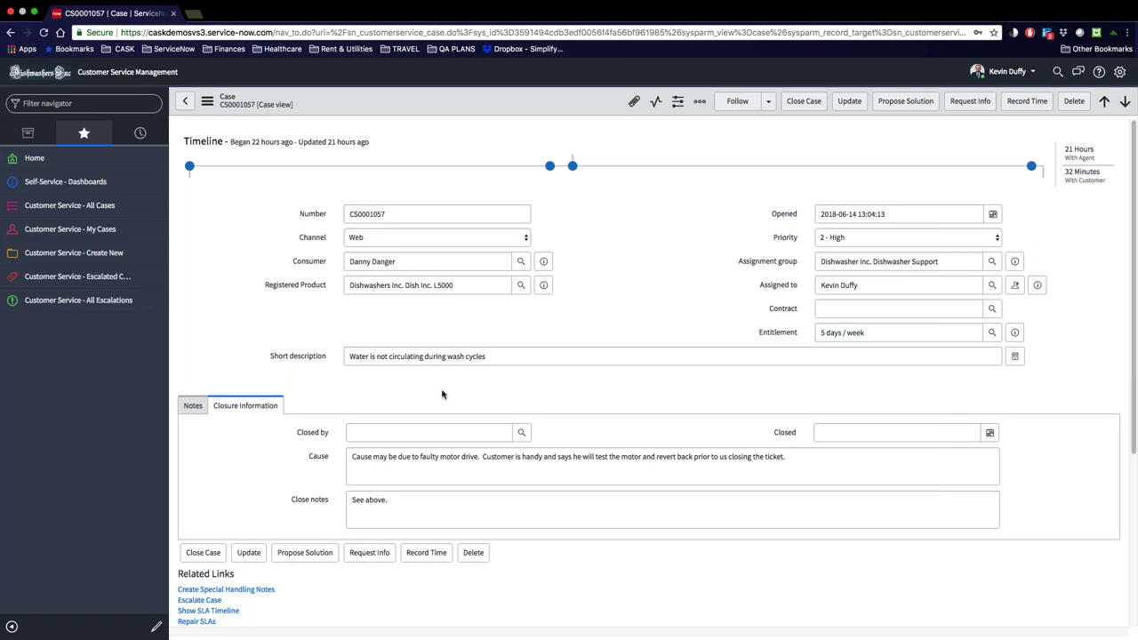
scroll(325, 382, down, 3)
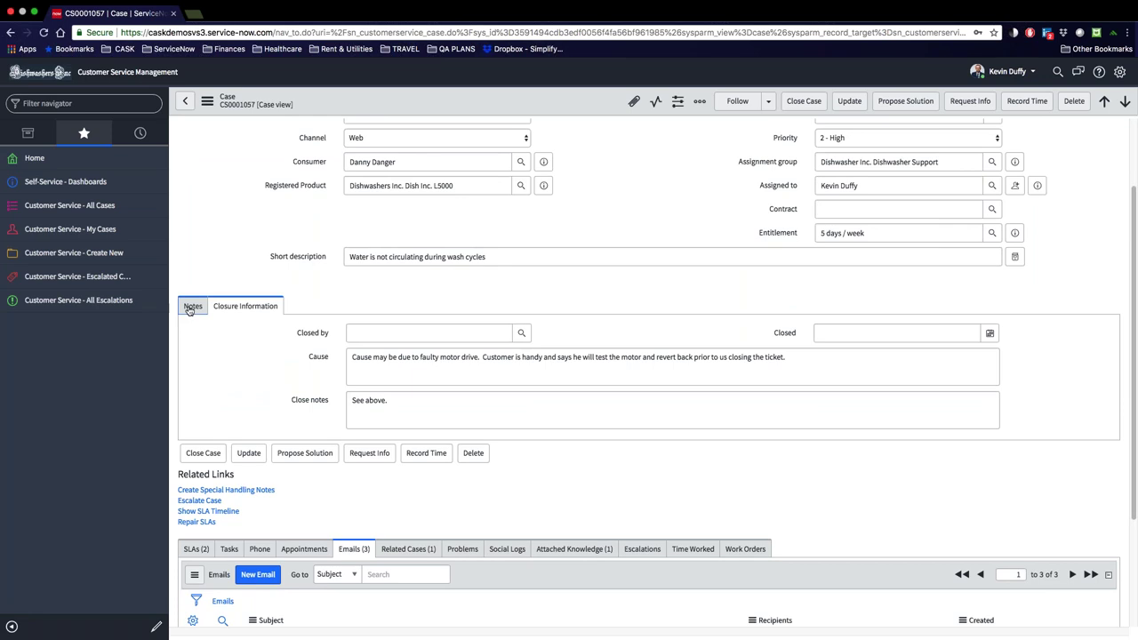
- Read the case's activity notes, comparing the customer's latest comment with the drive motor instructions from article KB0010006
click(190, 307)
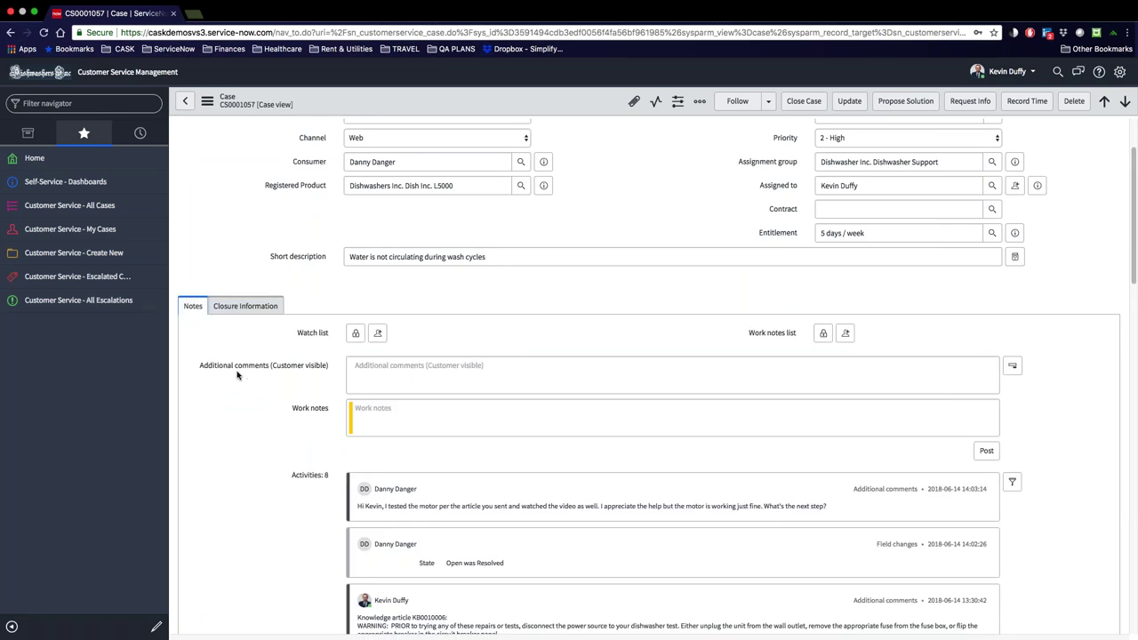
scroll(236, 375, down, 1)
scroll(238, 375, down, 2)
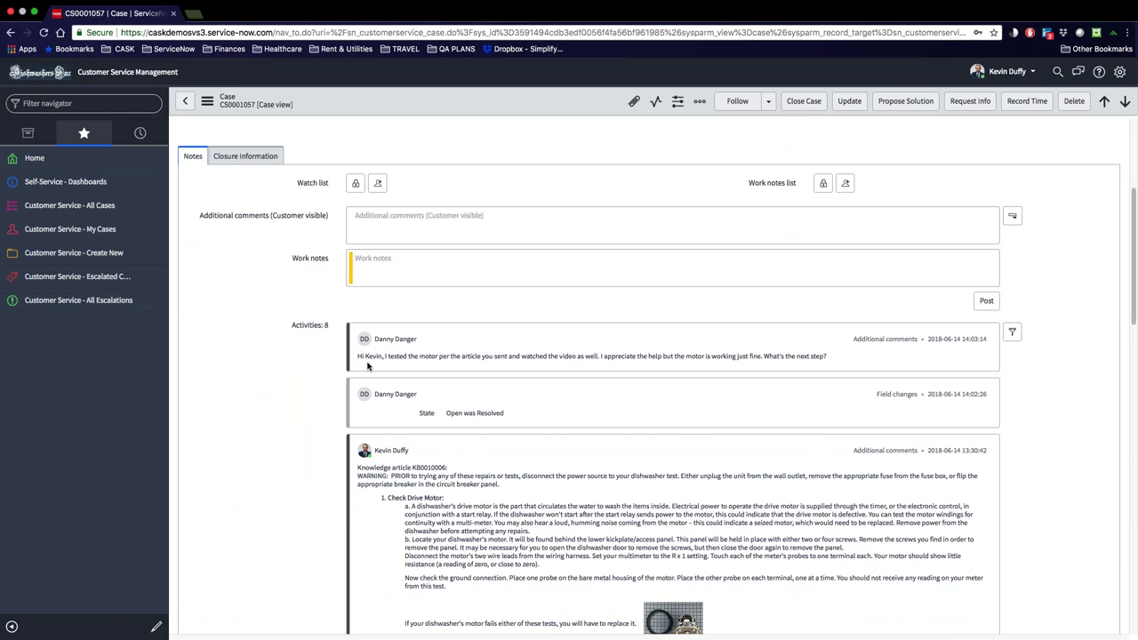
scroll(367, 365, down, 2)
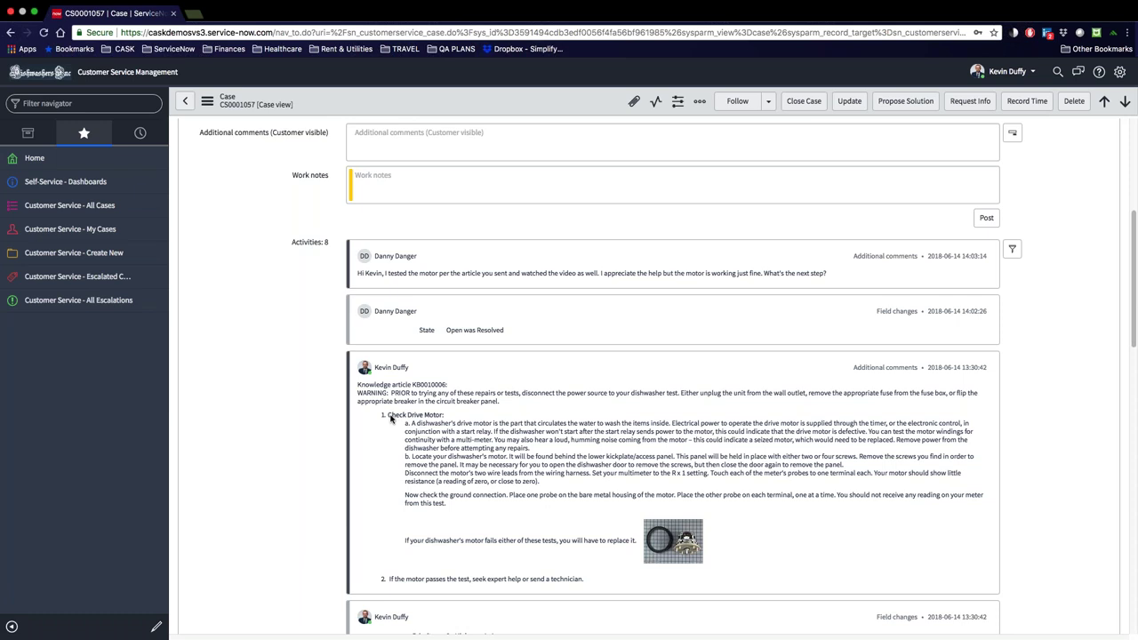
scroll(307, 455, up, 2)
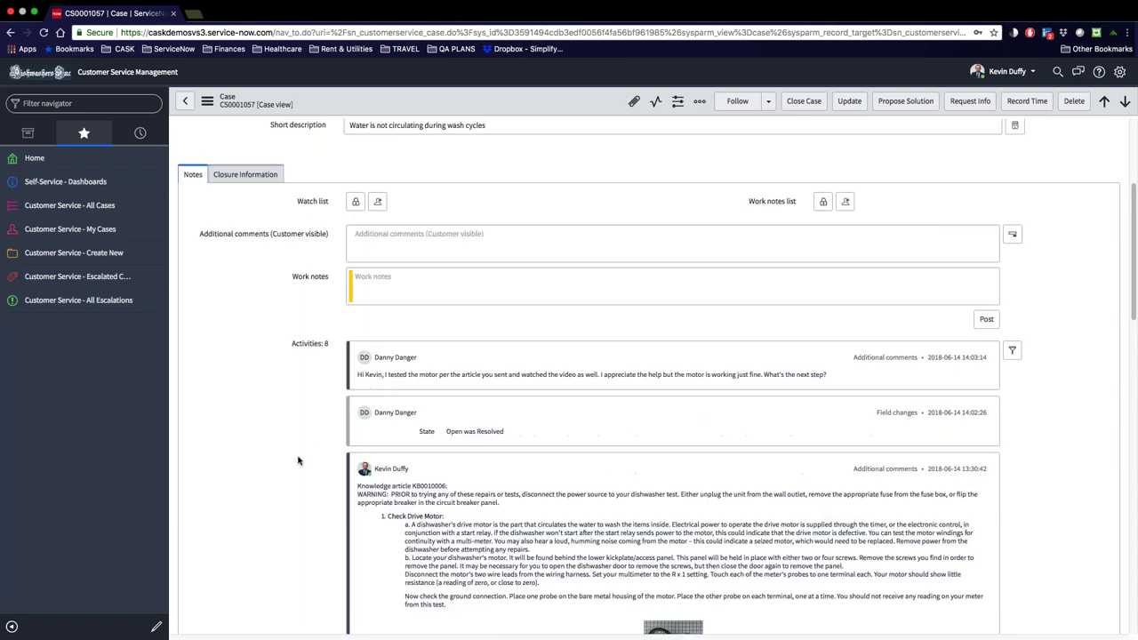
scroll(298, 460, down, 2)
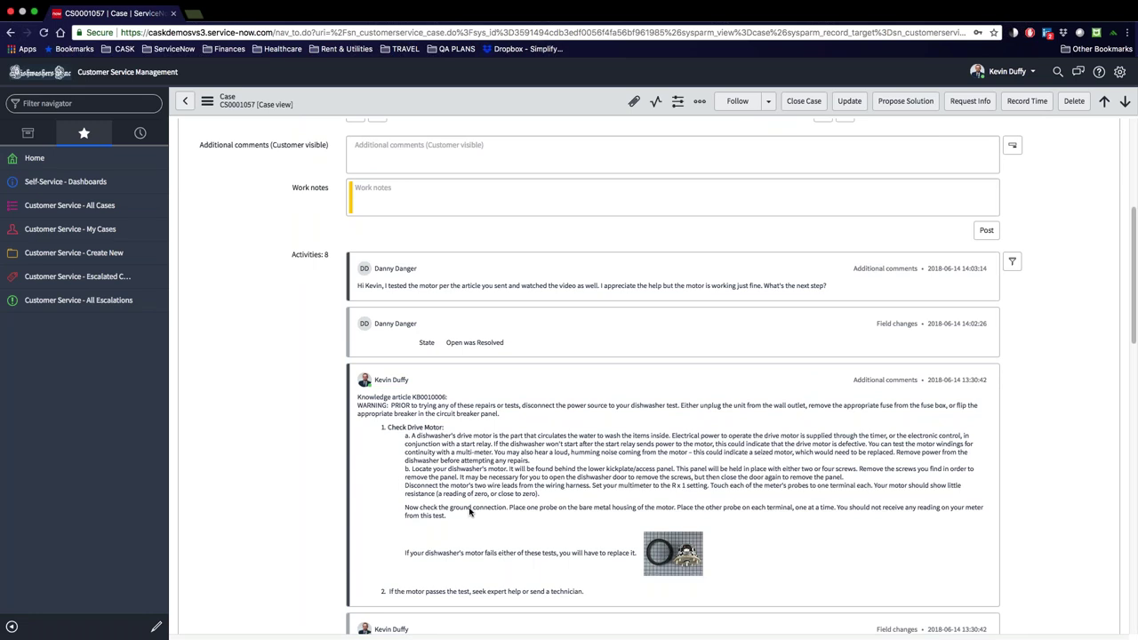
- Search the knowledge base from the case's short description and open the article on water not circulating throughout the dishwasher
scroll(325, 483, up, 2)
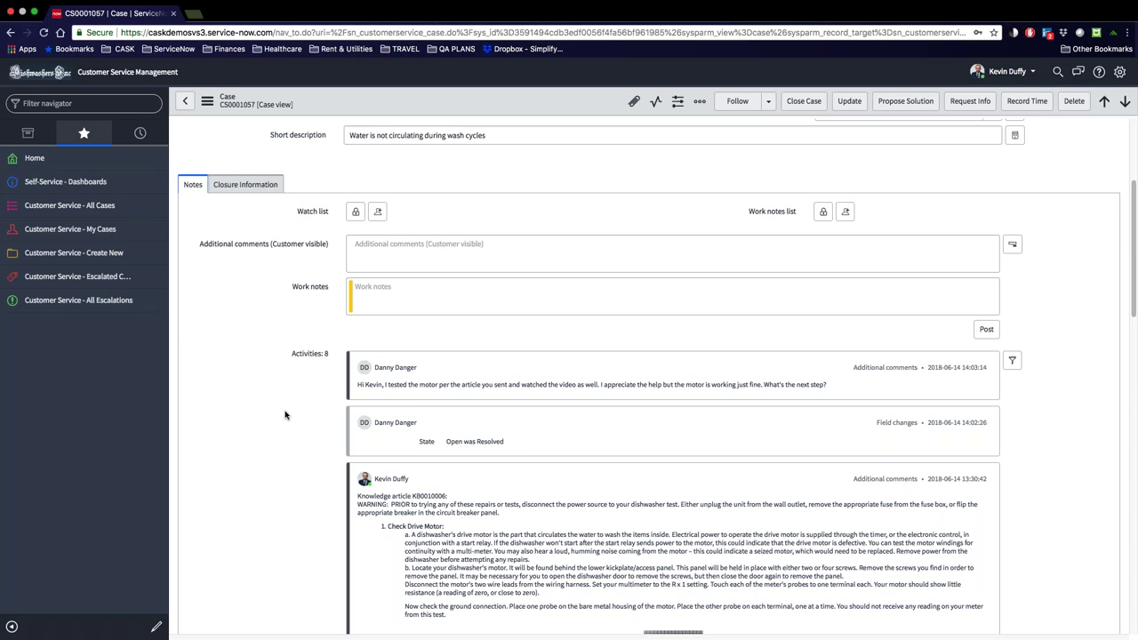
scroll(275, 432, up, 1)
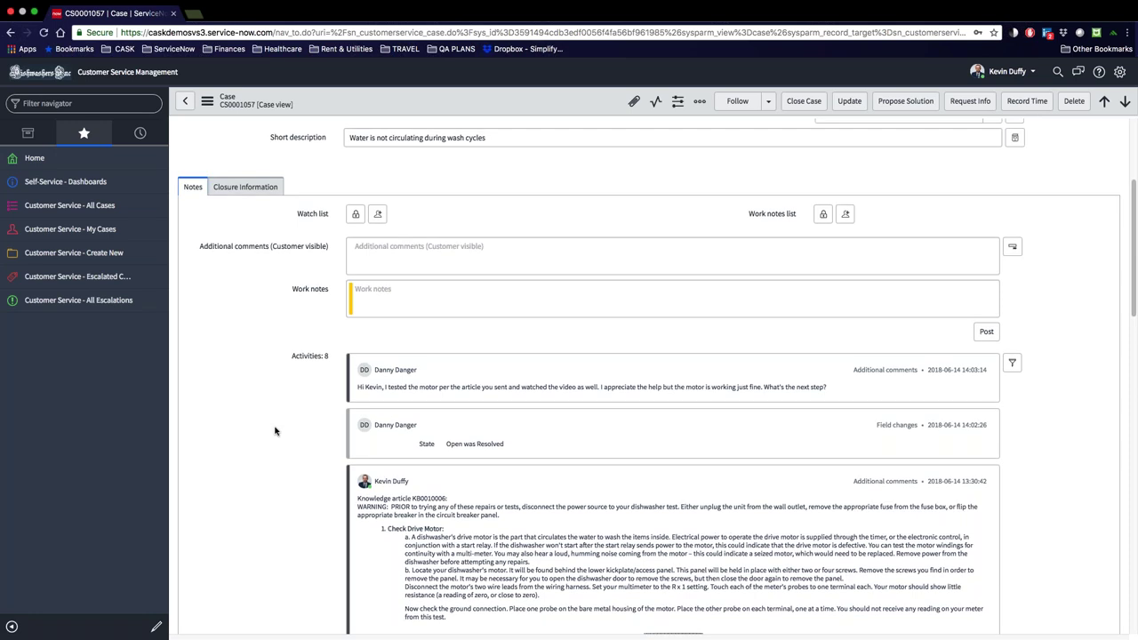
scroll(275, 431, up, 5)
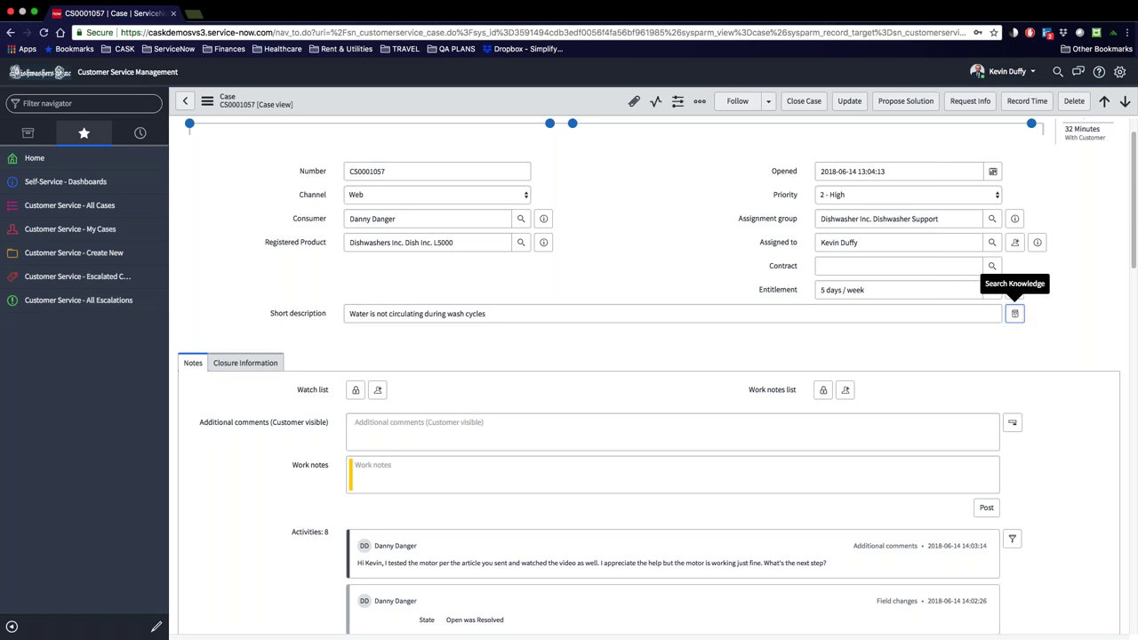
click(1015, 313)
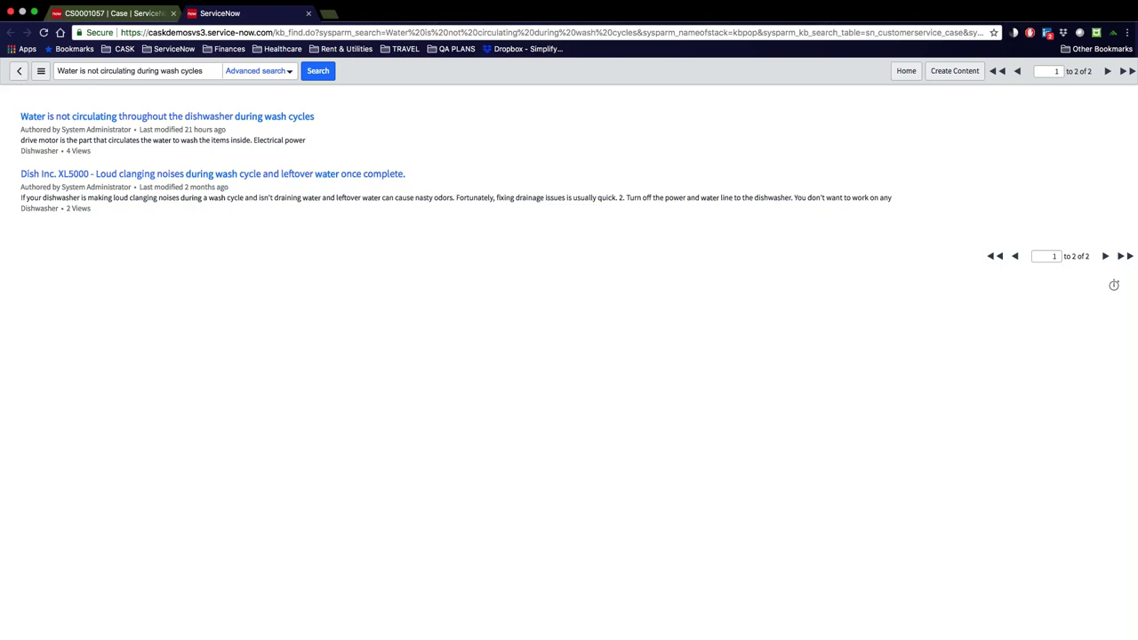
click(76, 121)
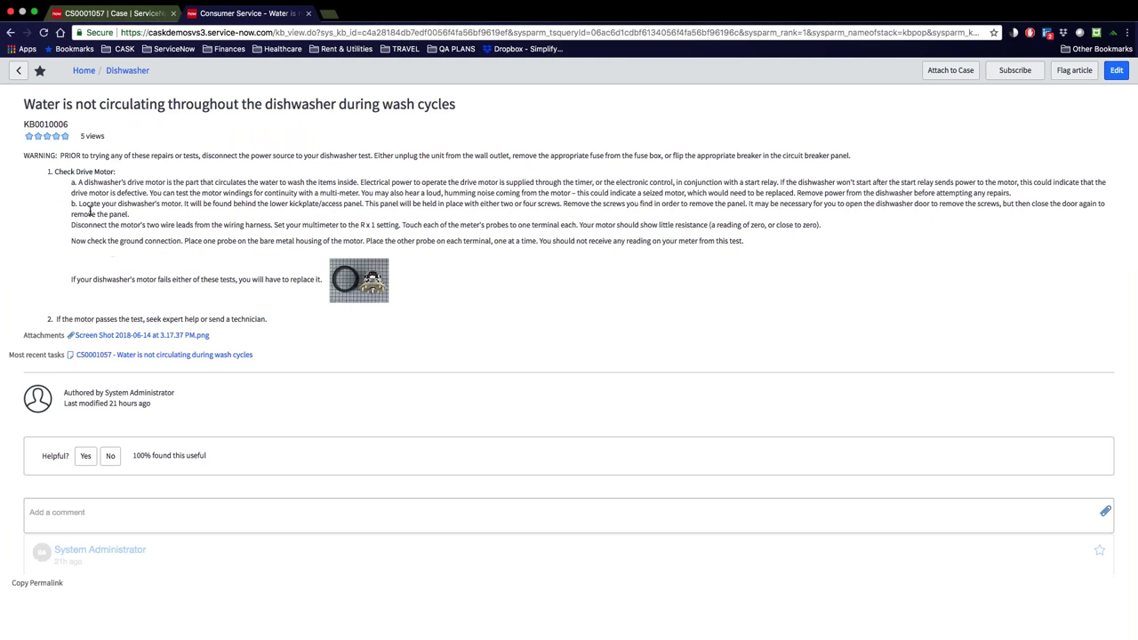
- Review the article's instructions and its motor test video, and return to the water circulation case
scroll(568, 580, down, 5)
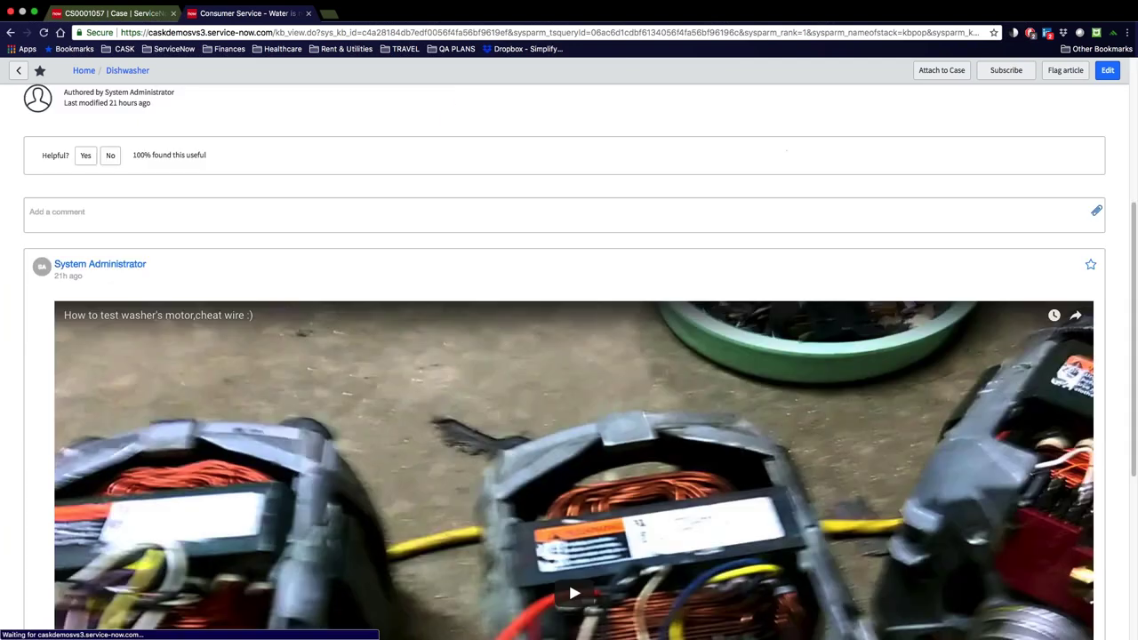
scroll(568, 362, down, 2)
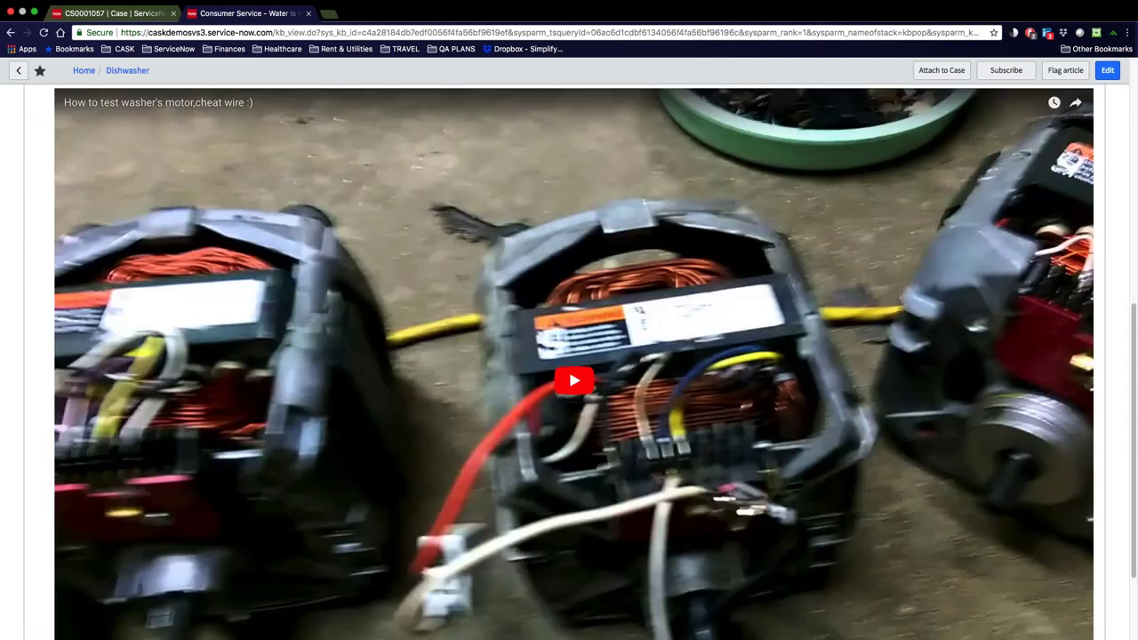
scroll(73, 242, up, 1)
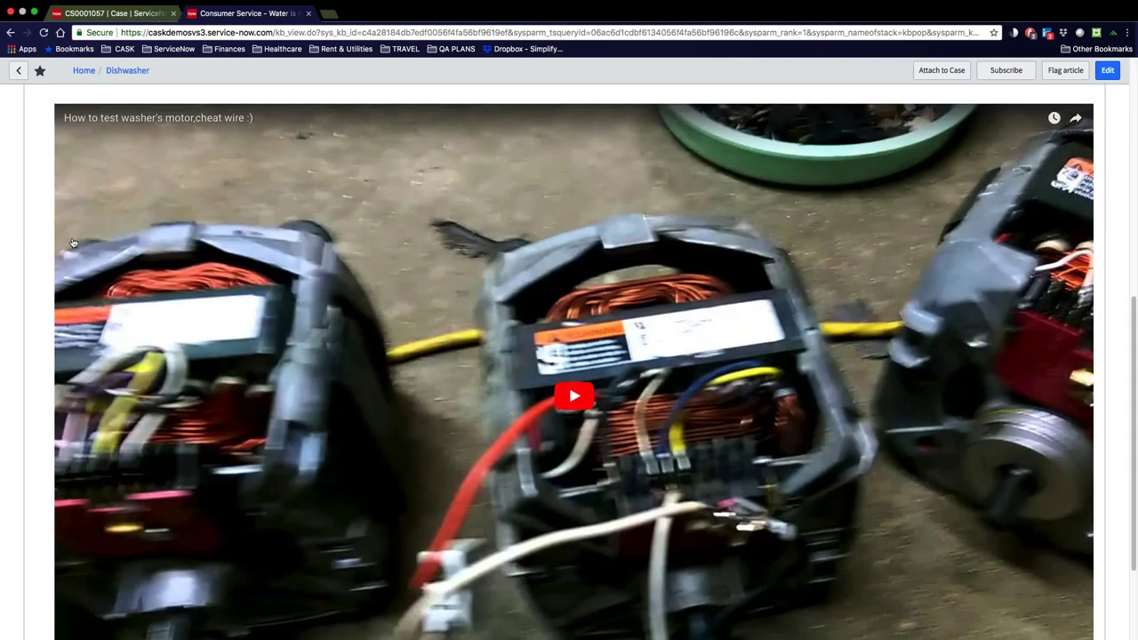
scroll(19, 76, up, 10)
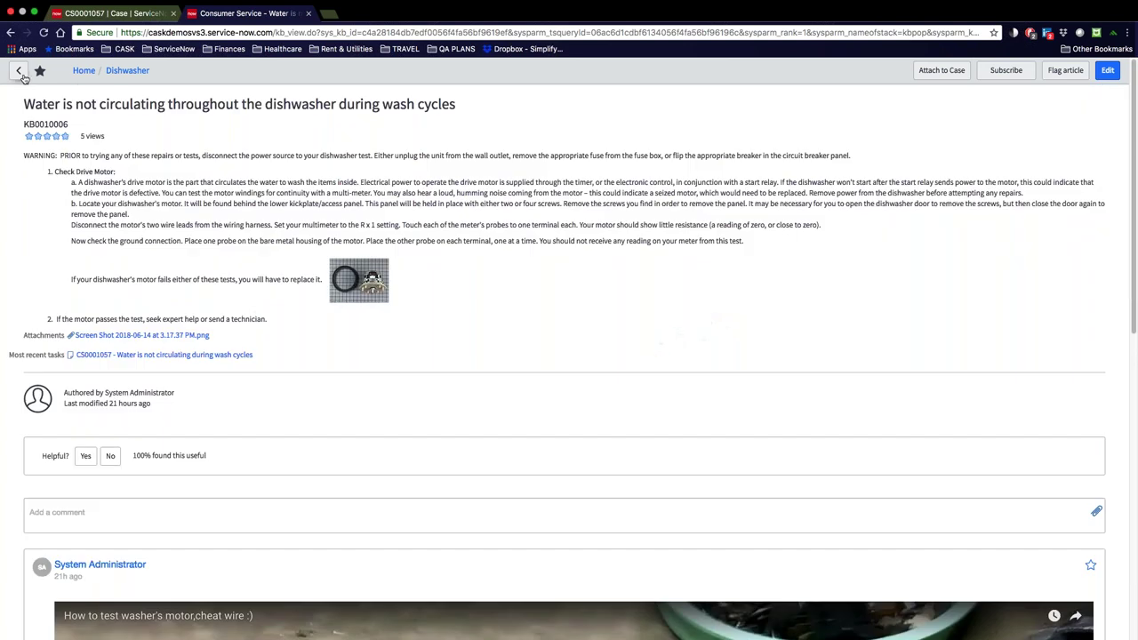
click(19, 73)
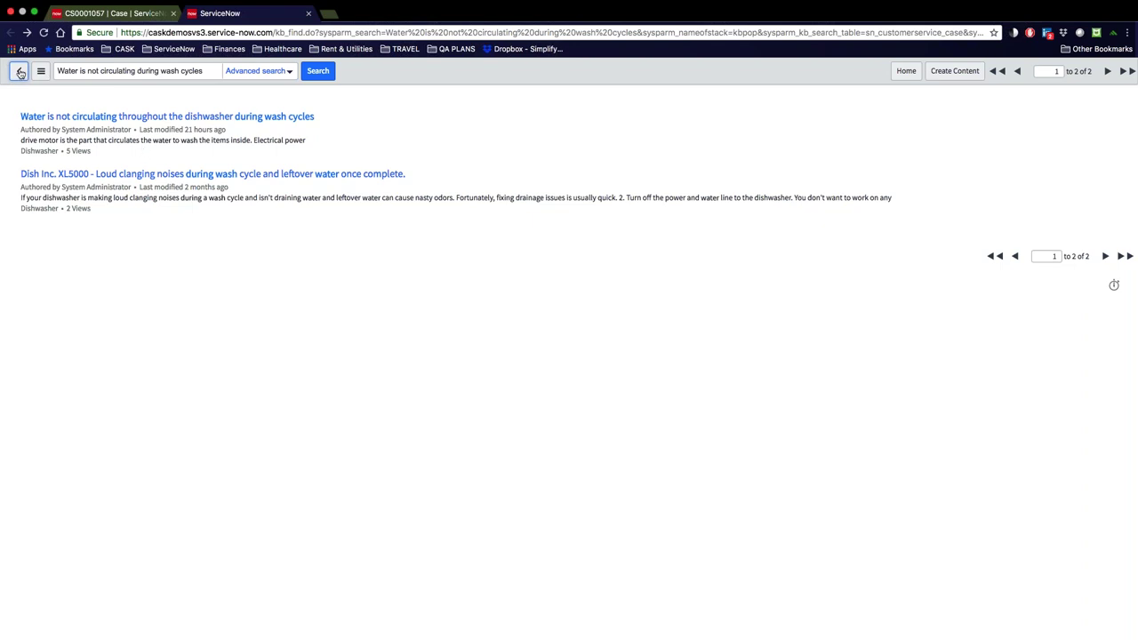
click(137, 13)
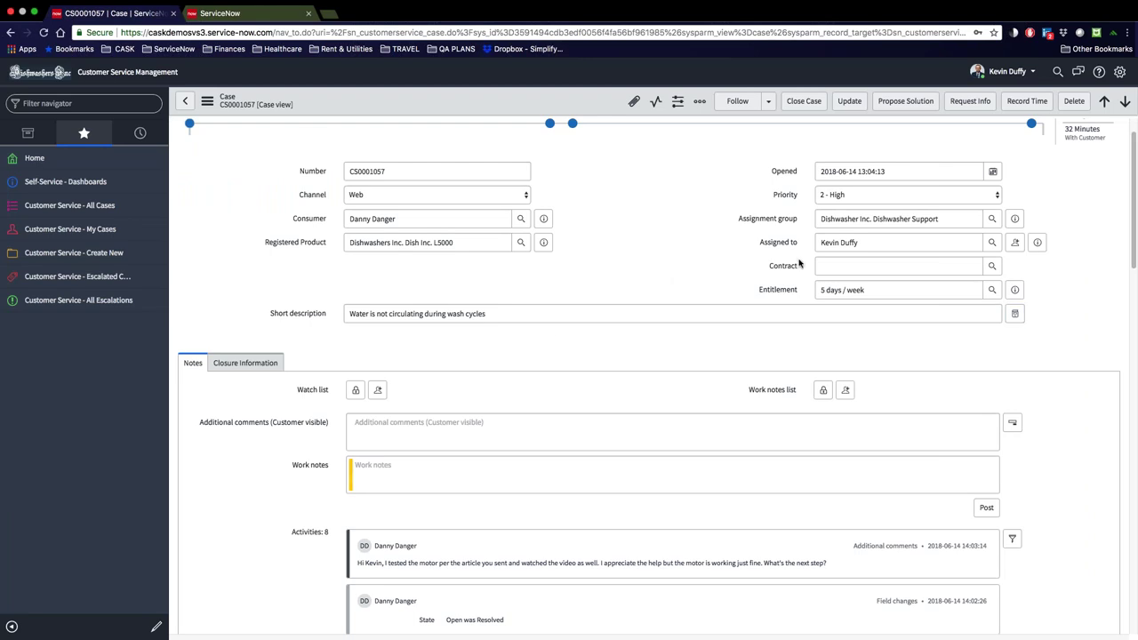
- Reassign the case to the Dishwashers Inc. - ESCALATION TEAM group and to the agent listed for that group
click(975, 221)
drag(969, 220, 819, 220)
text(d)
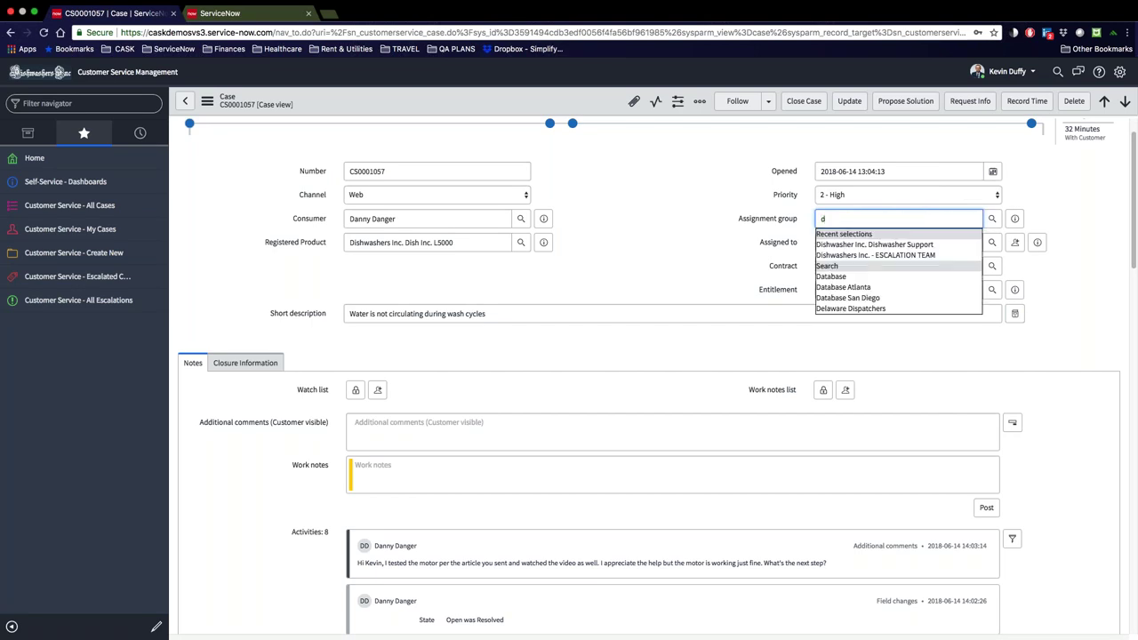
click(848, 255)
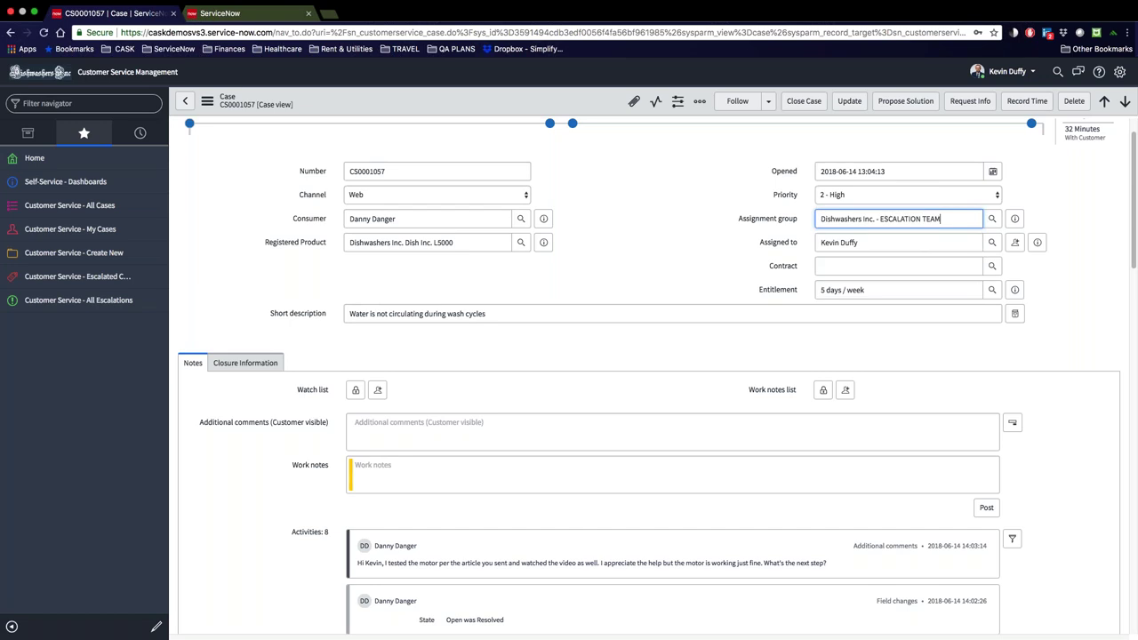
click(993, 242)
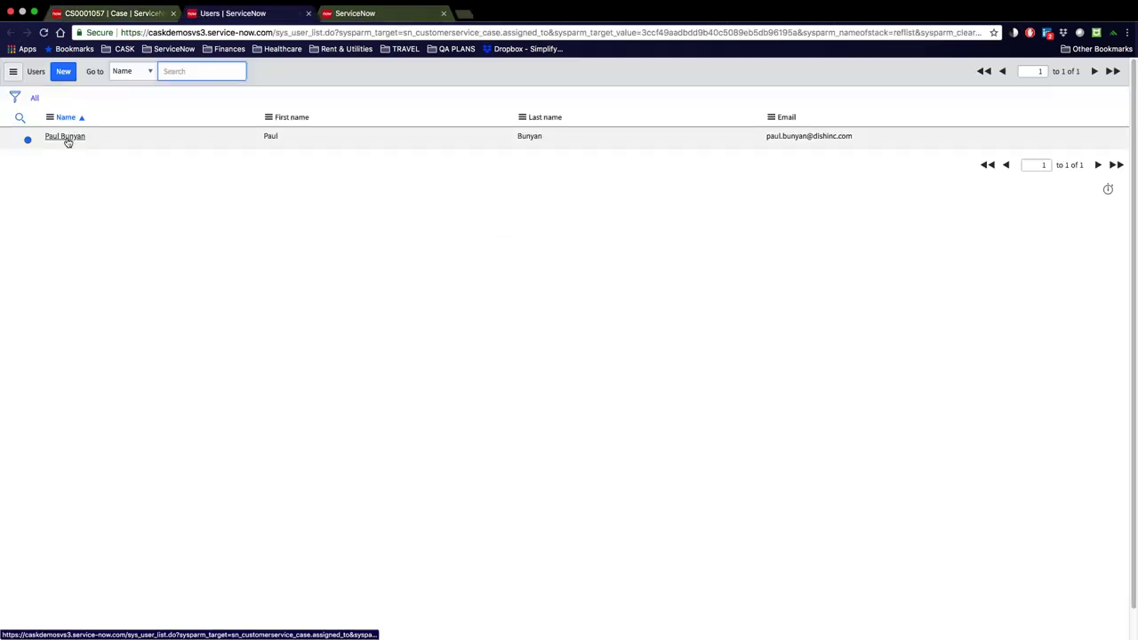
click(64, 136)
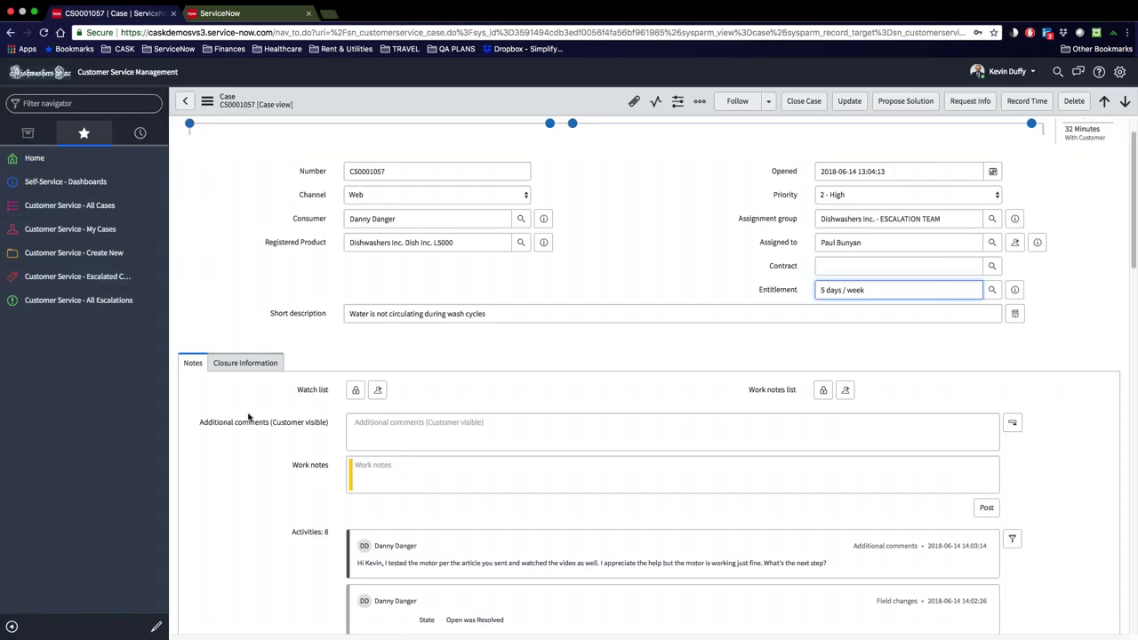
- Start an escalation request for the case with request source Internal and reason Lack of Progress
scroll(249, 417, down, 3)
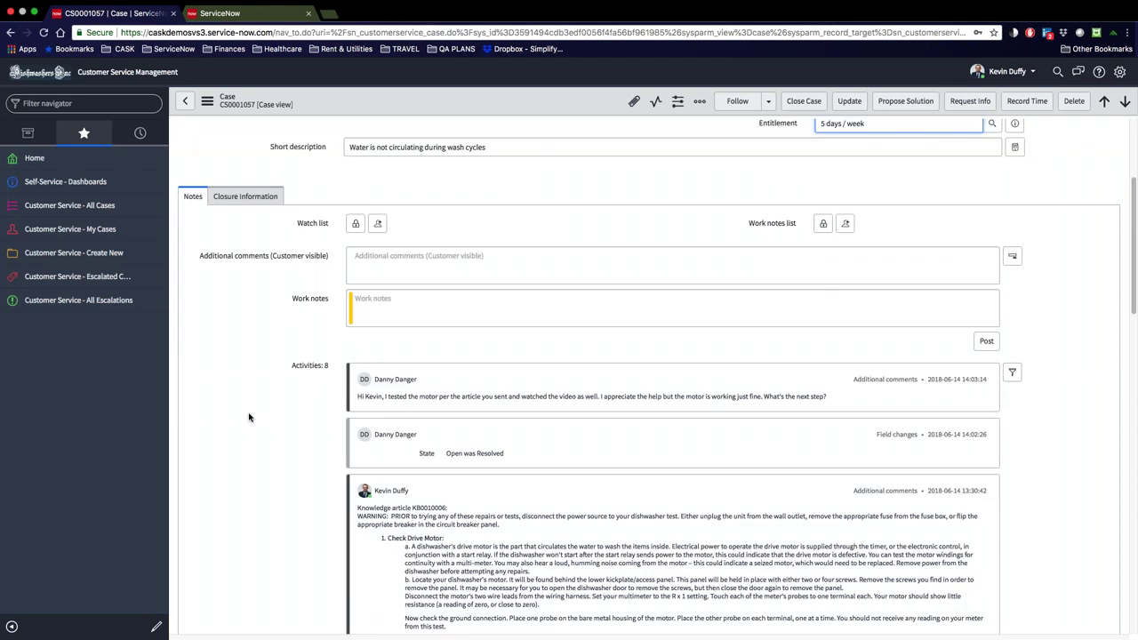
scroll(249, 416, down, 1)
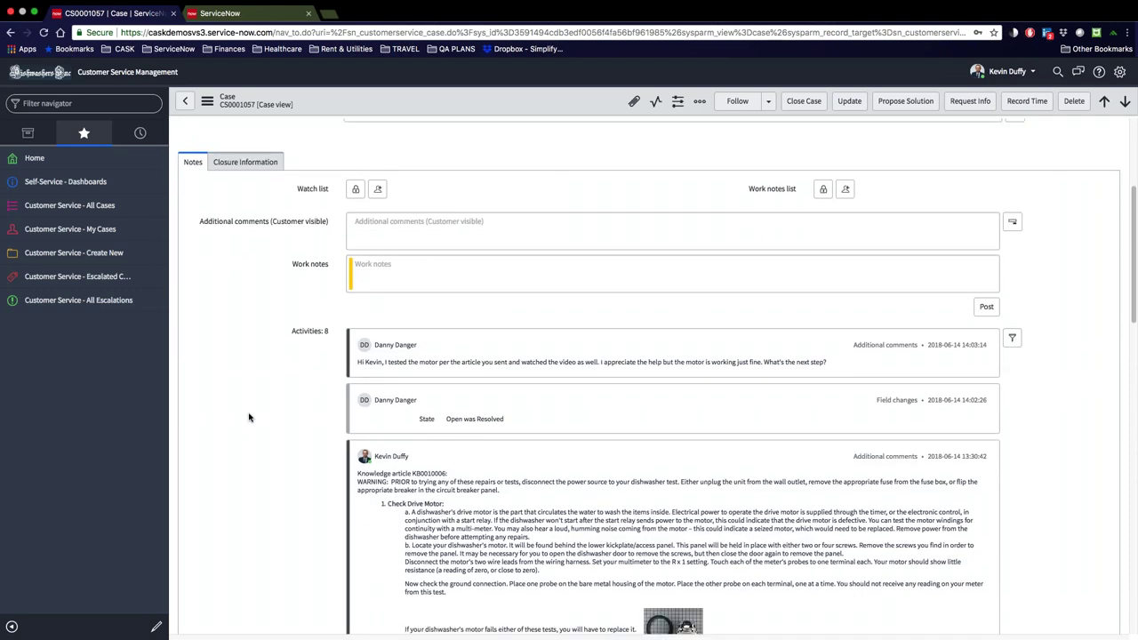
scroll(249, 417, down, 7)
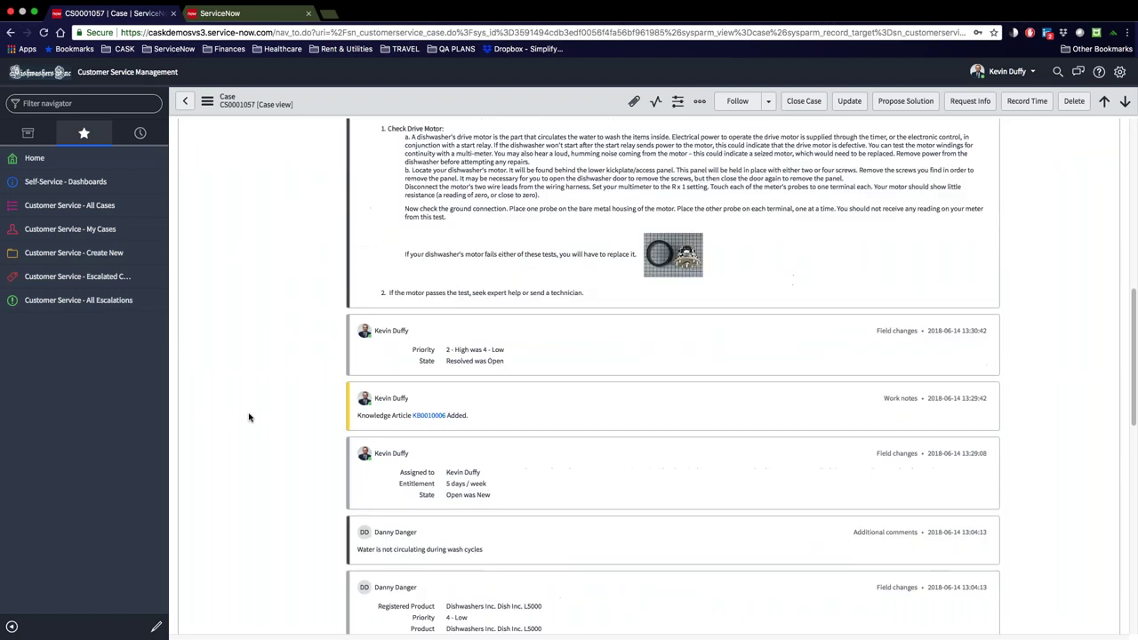
scroll(249, 417, down, 8)
click(213, 344)
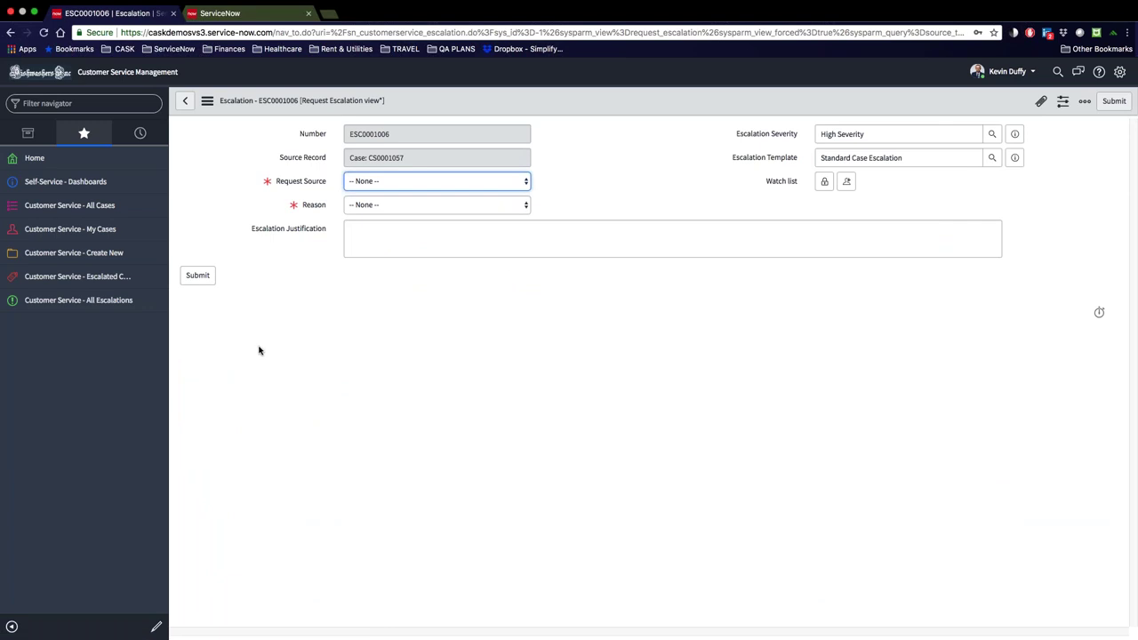
click(511, 182)
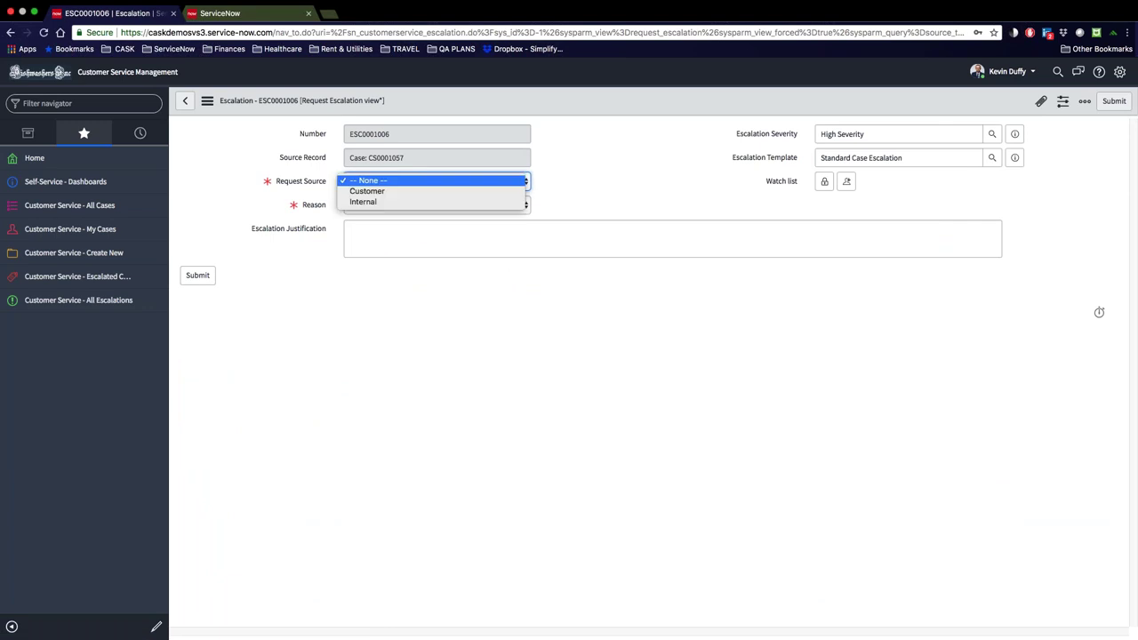
click(436, 202)
click(437, 206)
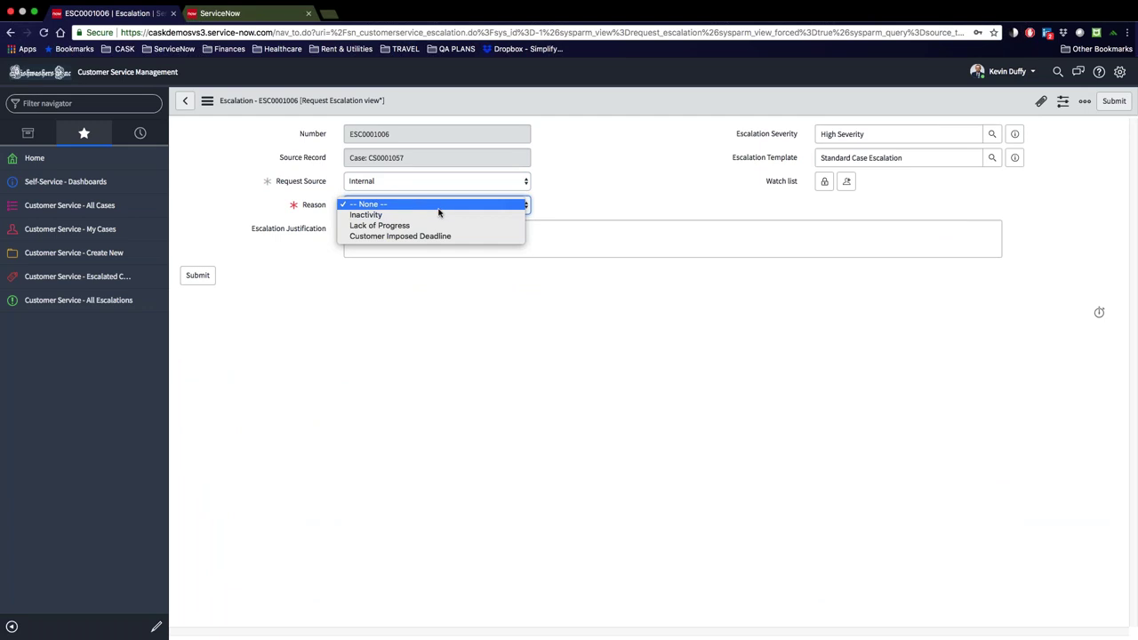
click(441, 225)
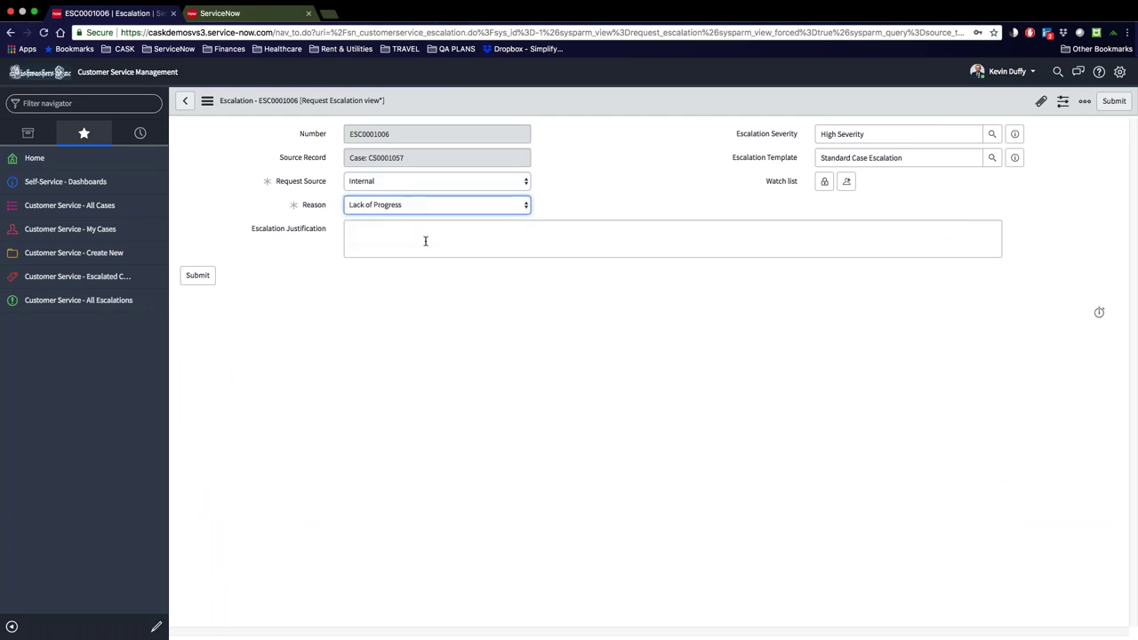
- Enter "Tried all possible fixes based on KA's availble." as the escalation justification
click(424, 239)
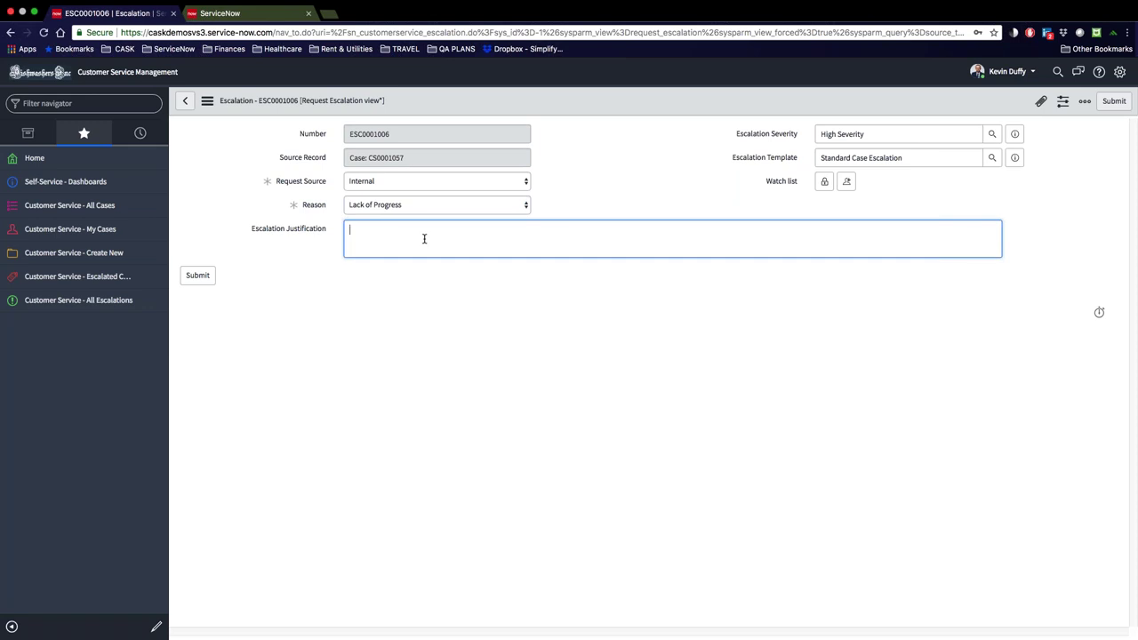
text(Tried all possible)
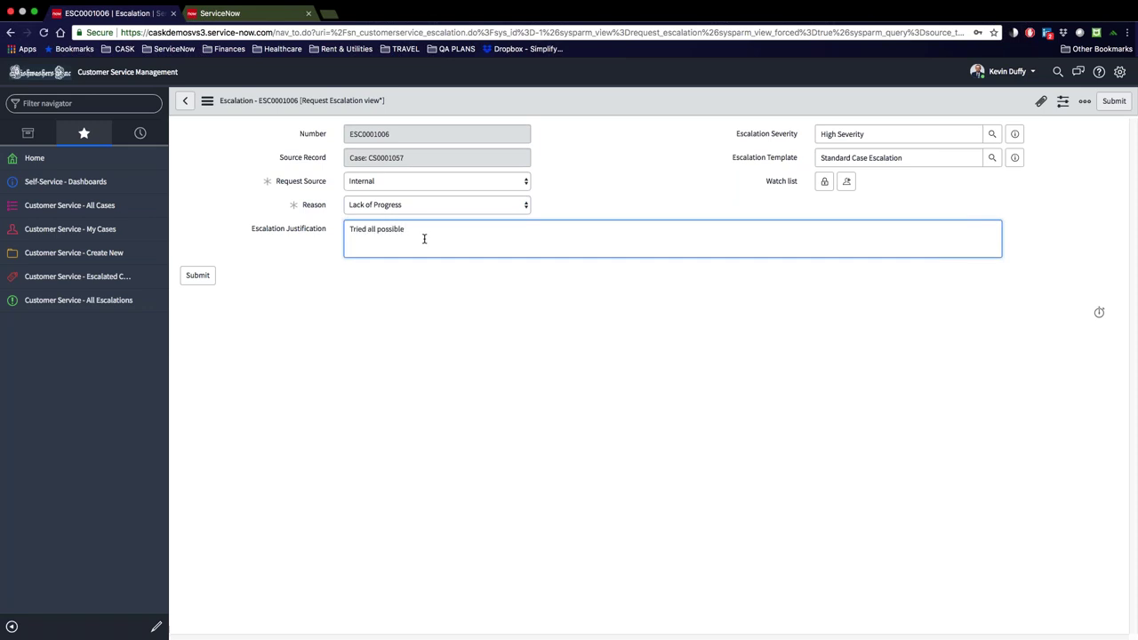
text( fixes basede on)
key(BackSpace)
key(BackSpace)
key(BackSpace)
key(BackSpace)
text(on know)
key(BackSpace)
key(BackSpace)
key(BackSpace)
key(BackSpace)
text(KA's avei)
key(BackSpace)
key(BackSpace)
text(ailble.)
- Add the current agent and the newly assigned escalation agent to the escalation's watch list, and lock the list
click(848, 181)
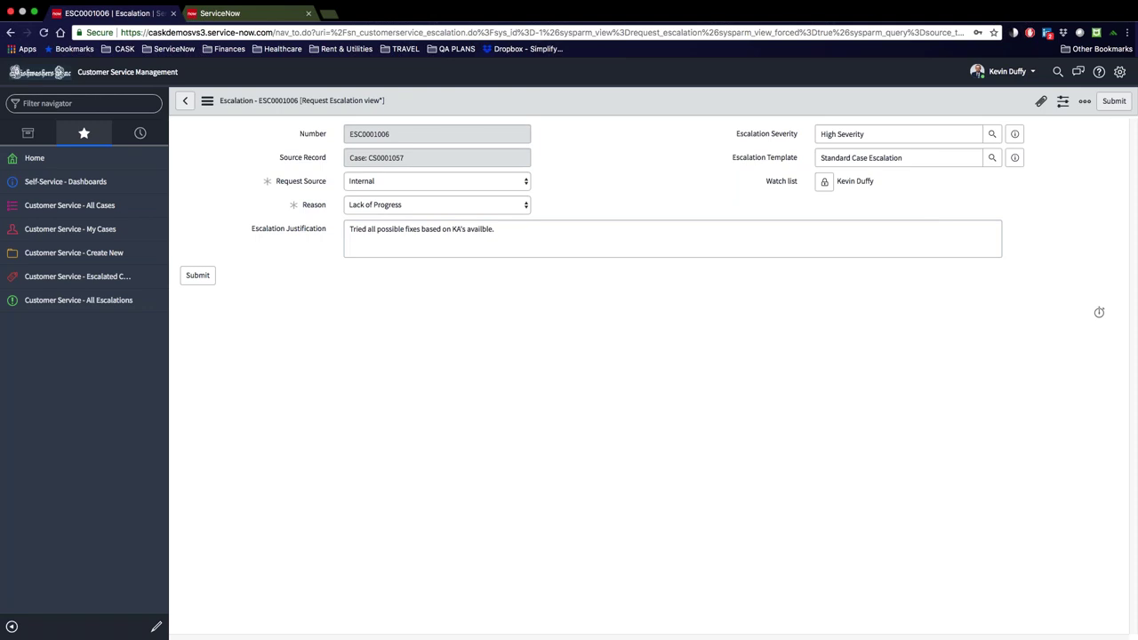
click(824, 182)
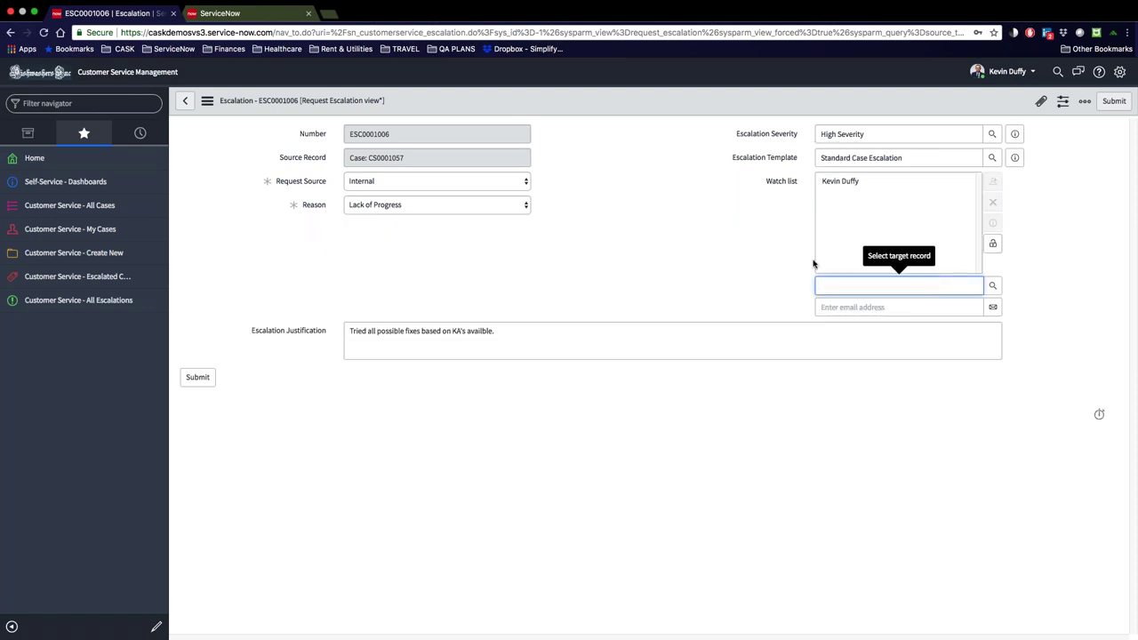
text(paul)
click(838, 311)
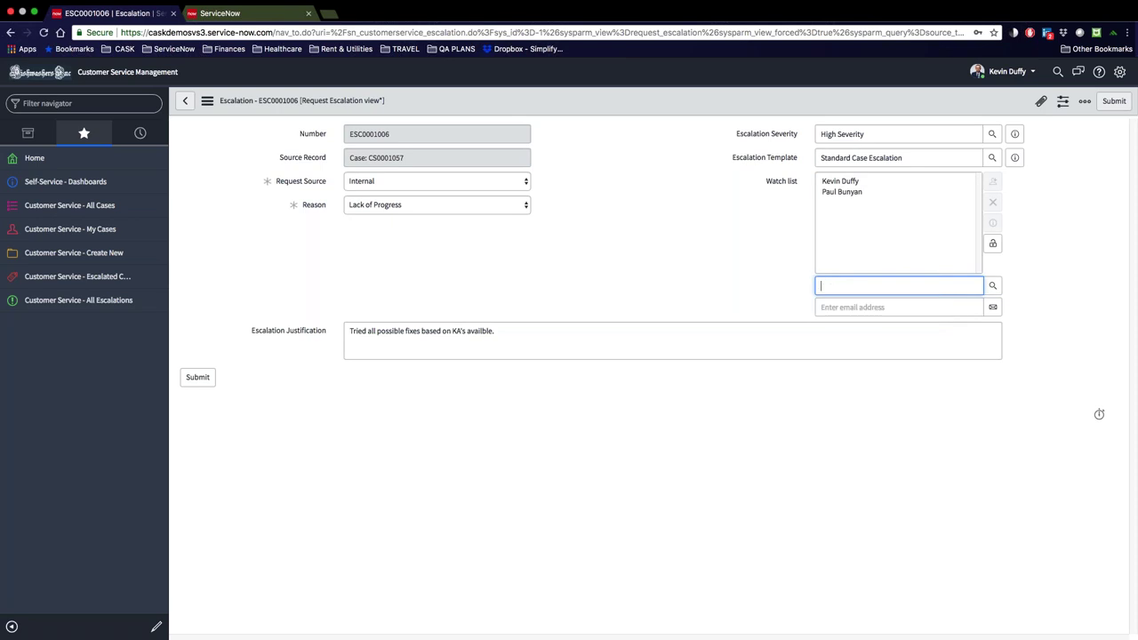
click(993, 244)
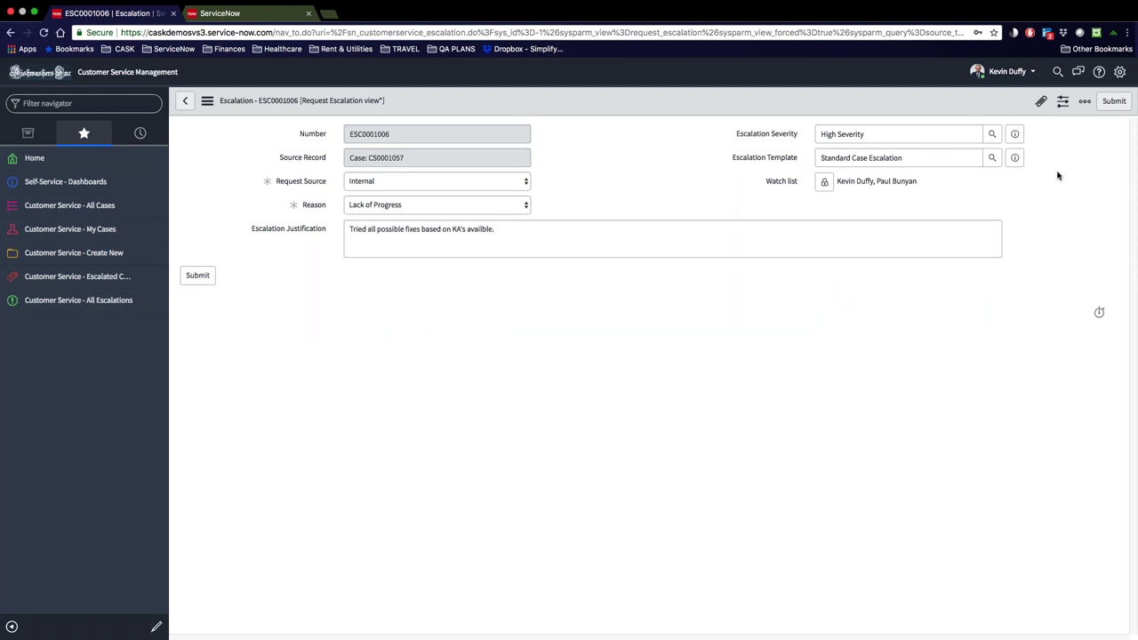
- Submit the escalation request and save the update to the water circulation case
click(1115, 102)
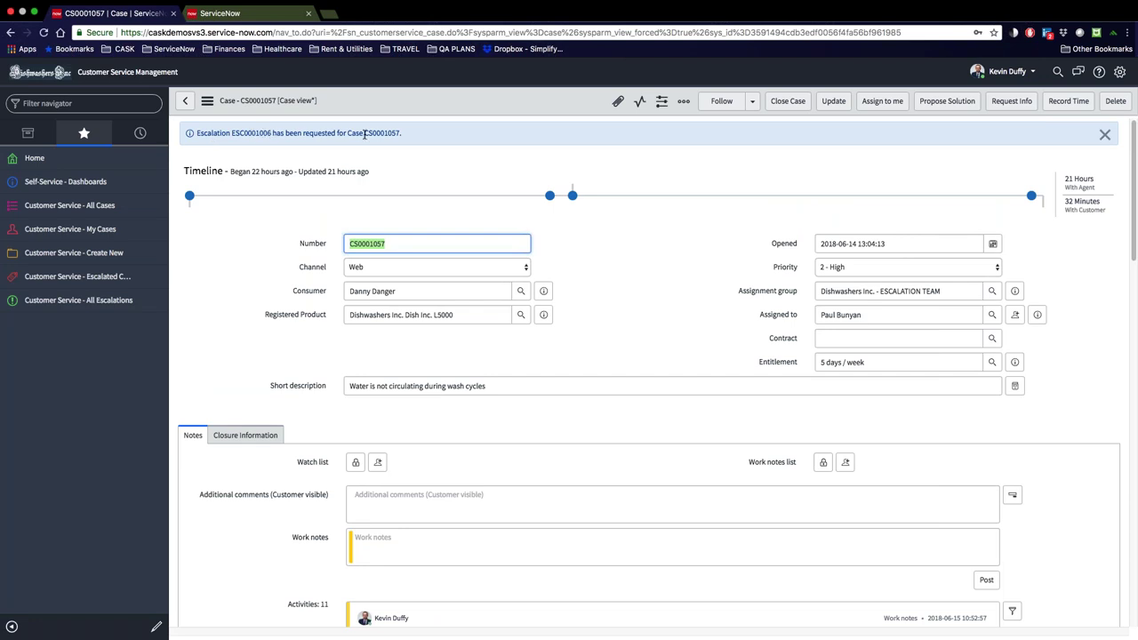
click(1106, 138)
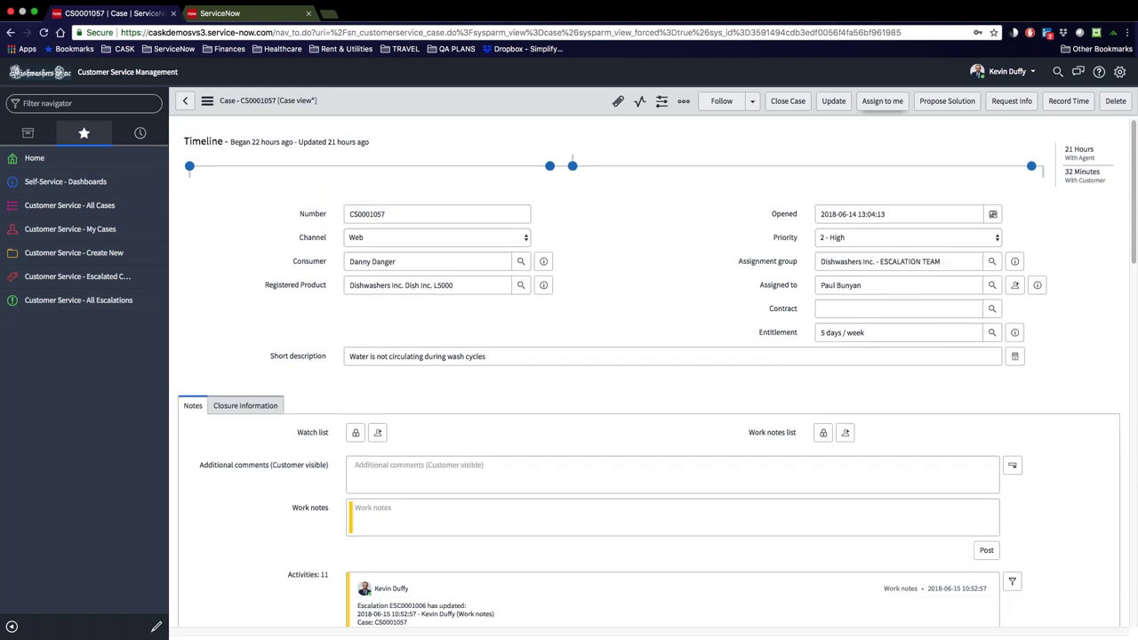
click(833, 101)
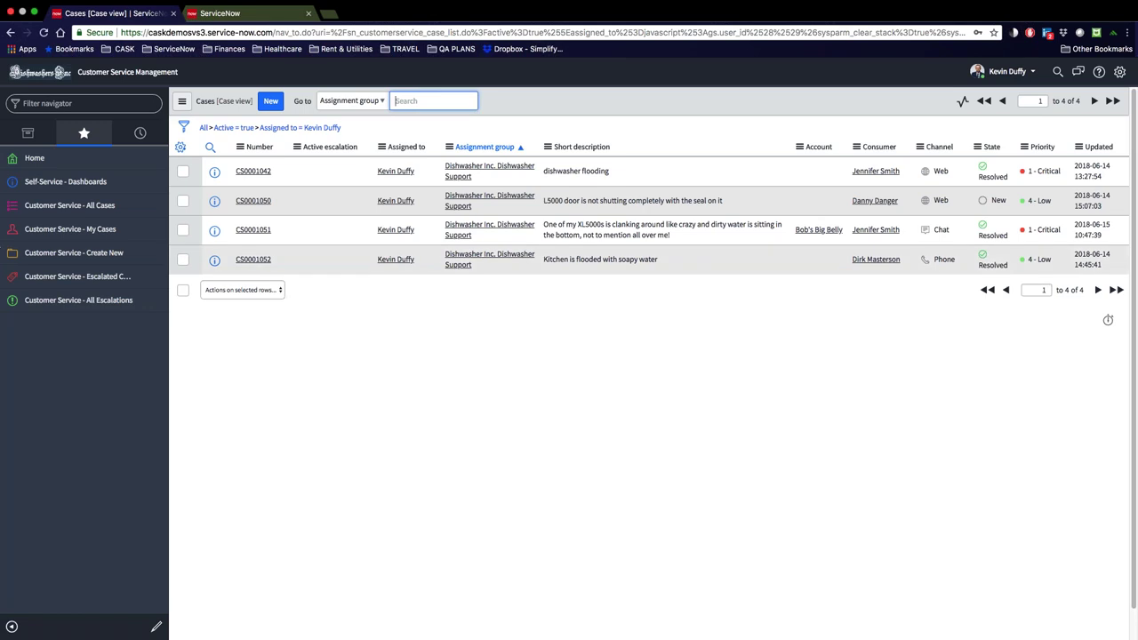
- Review the escalated cases and the list of all escalations, and open the Customer Service Agent dashboard
click(62, 276)
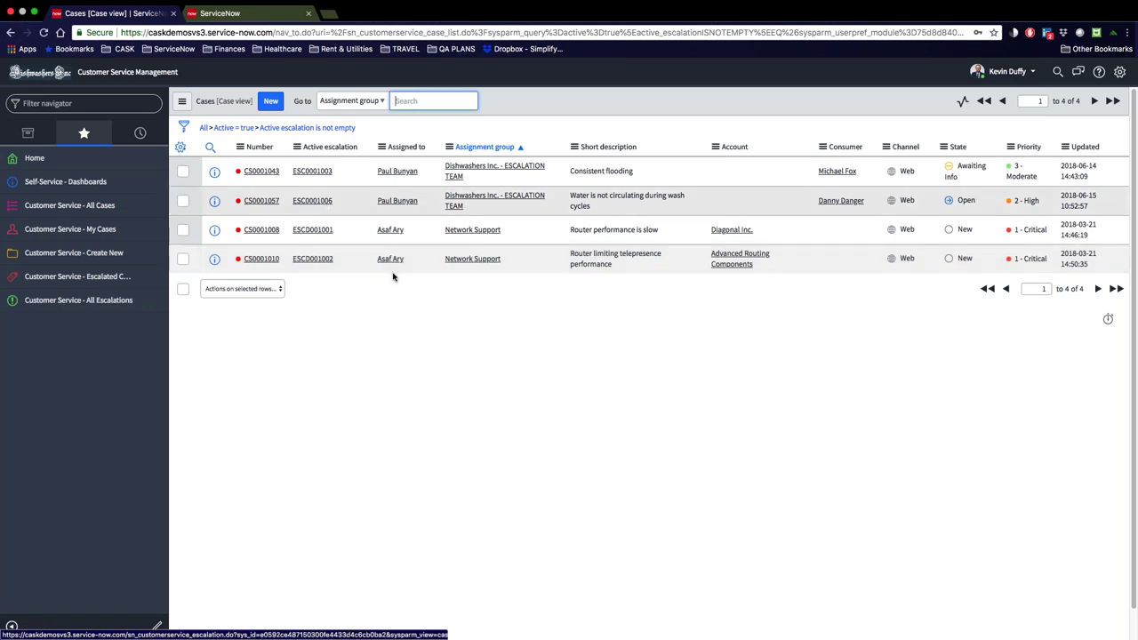
click(87, 301)
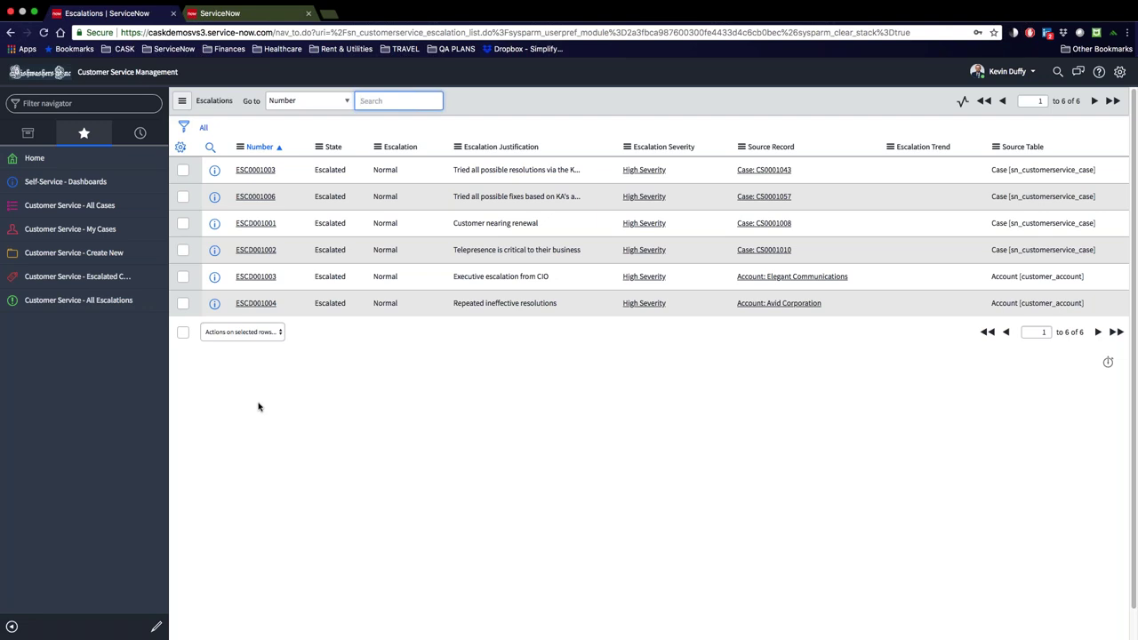
click(90, 183)
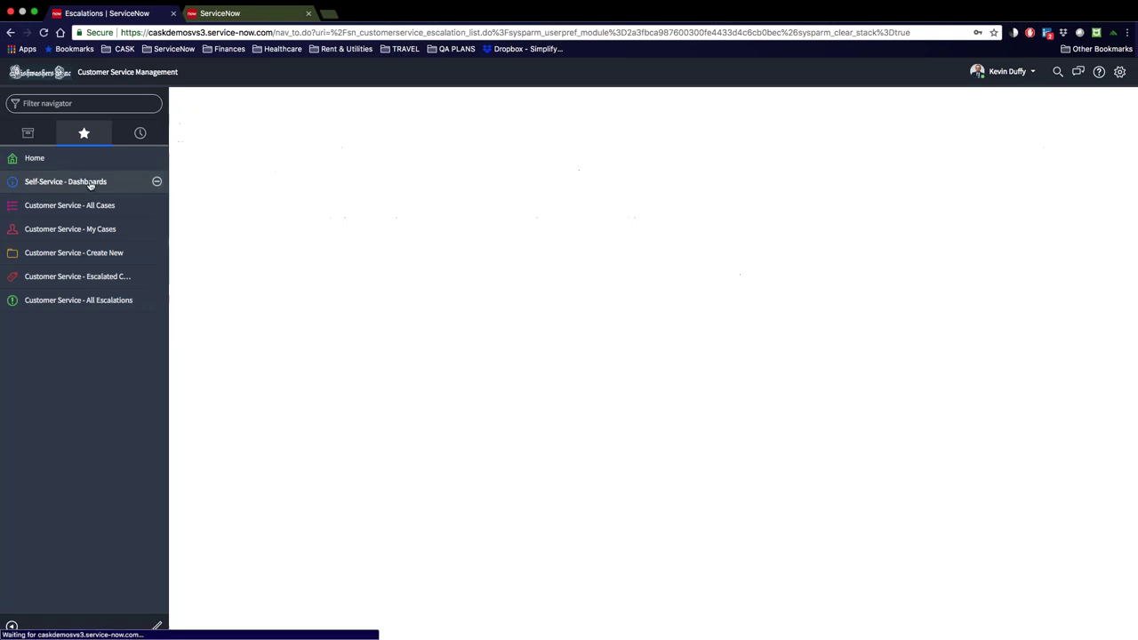
click(299, 211)
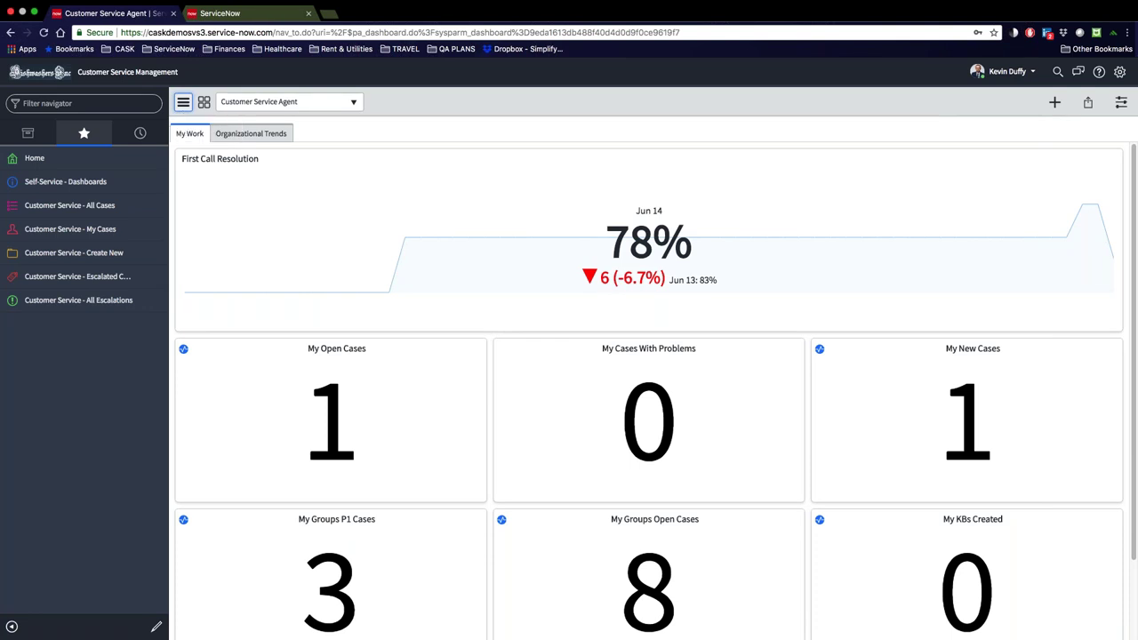
- Examine the records behind the My Open Cases count on the dashboard, and return to the dashboard
scroll(422, 301, down, 2)
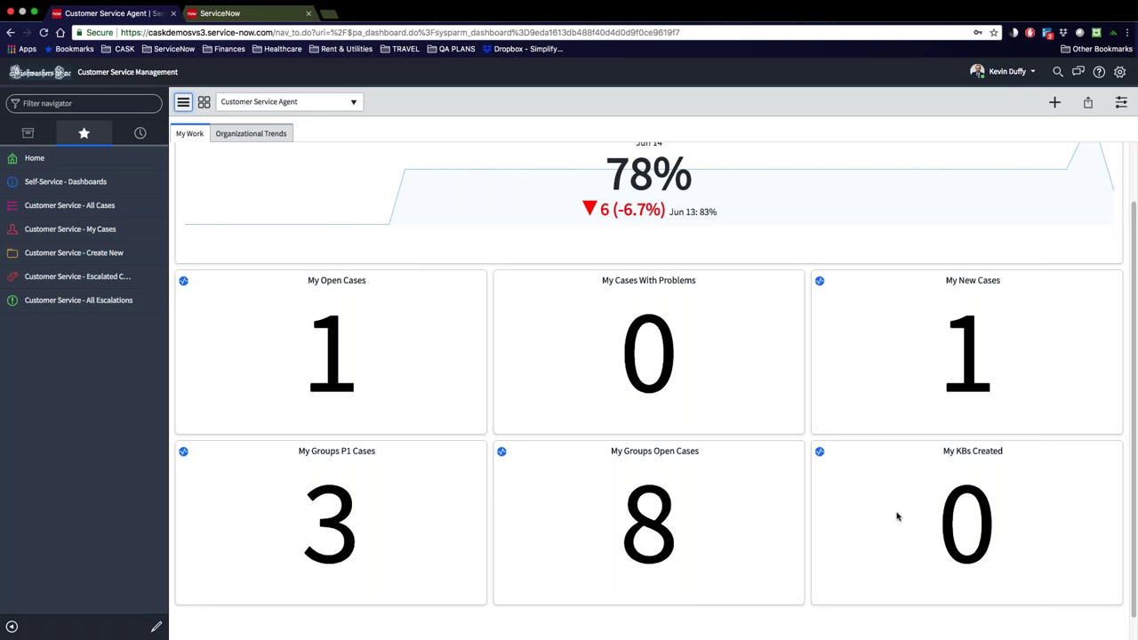
click(331, 382)
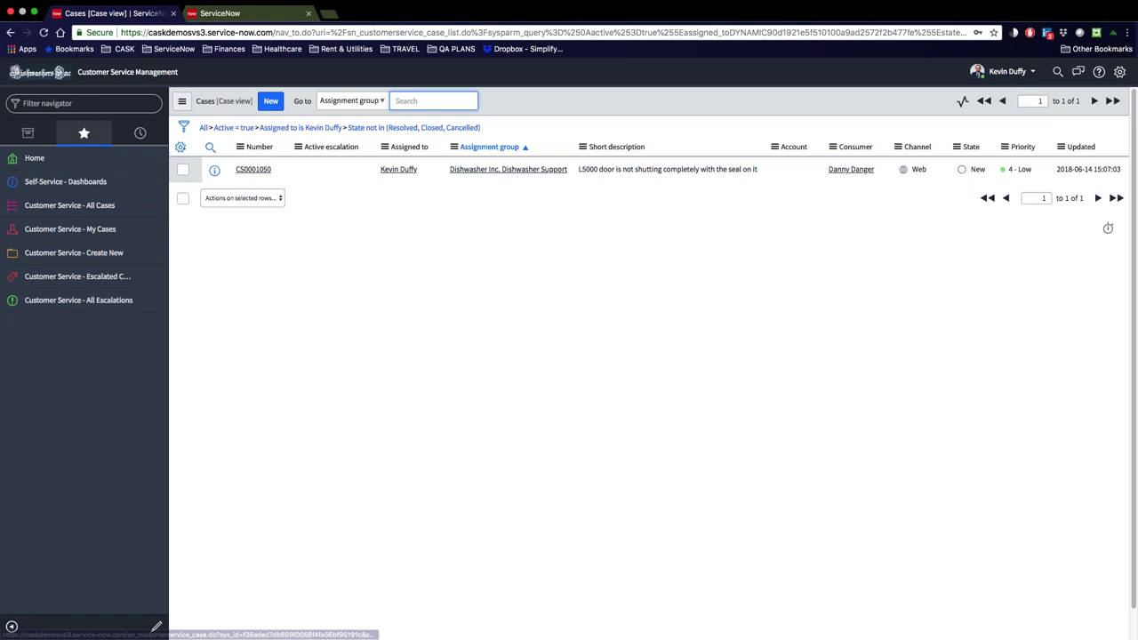
click(10, 32)
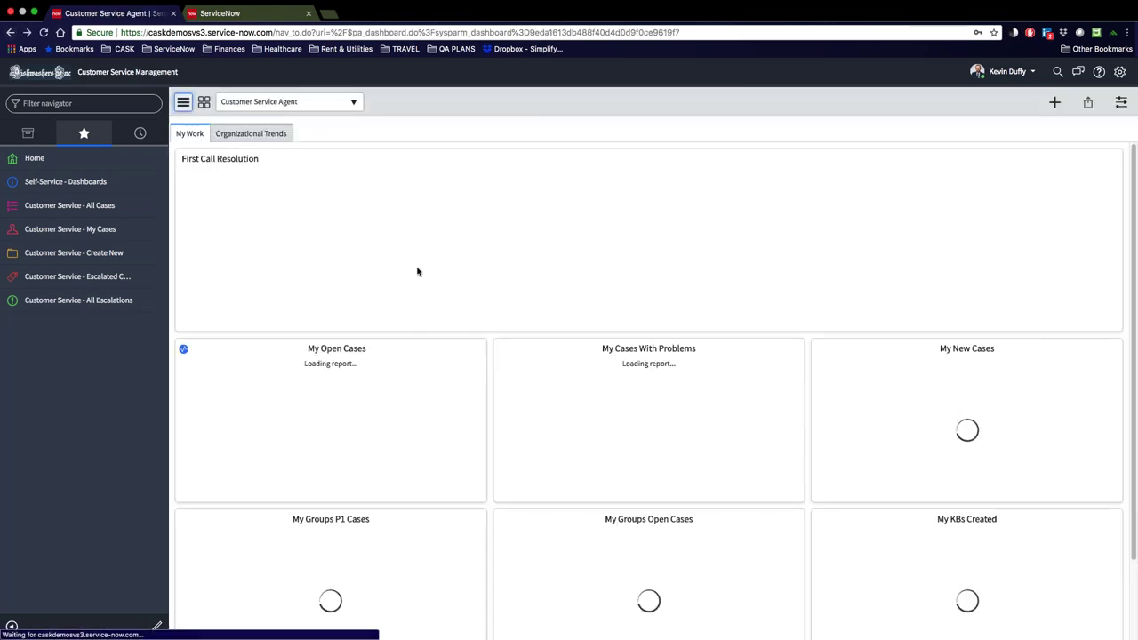
- Examine the case list behind My Groups Open Cases, and return to the dashboard to review its remaining counts
scroll(487, 365, down, 1)
scroll(487, 365, down, 1)
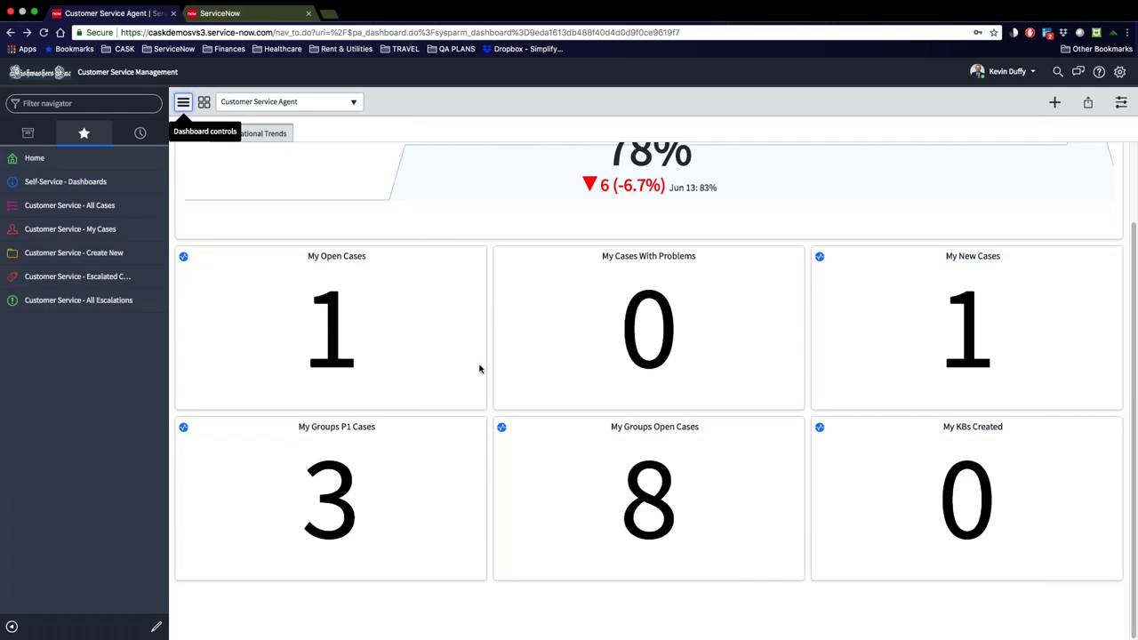
click(637, 469)
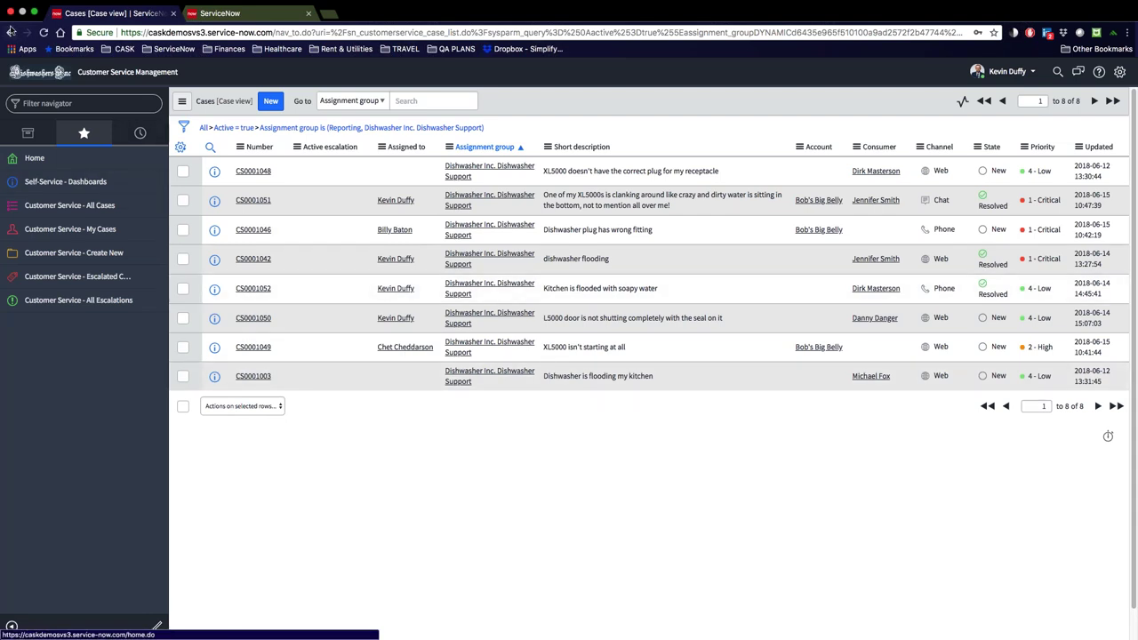
click(10, 33)
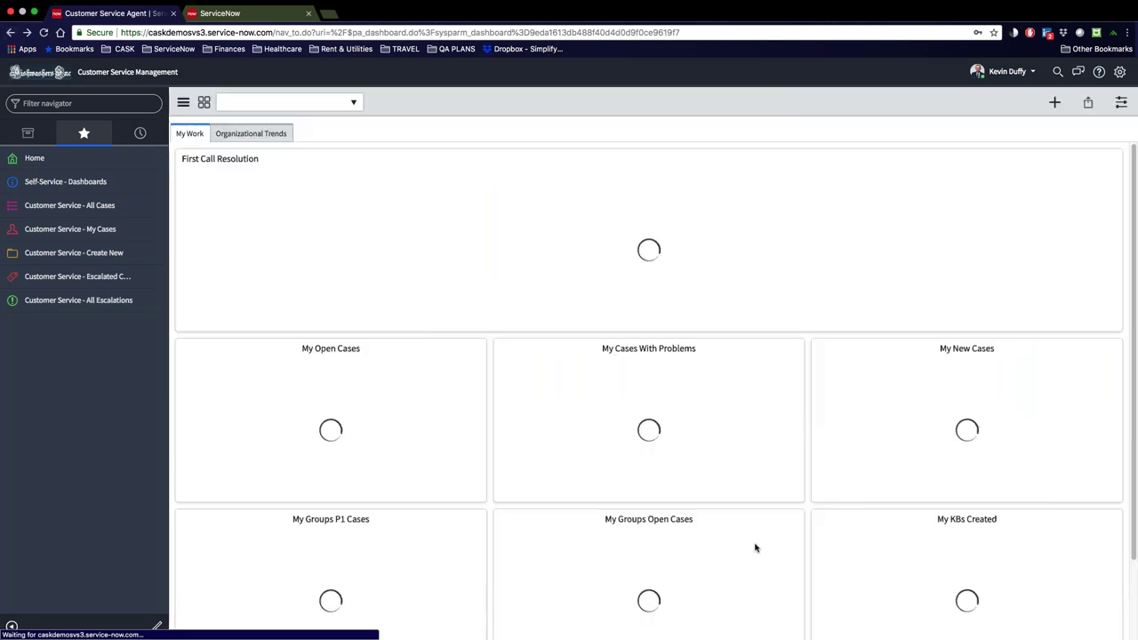
scroll(469, 439, down, 2)
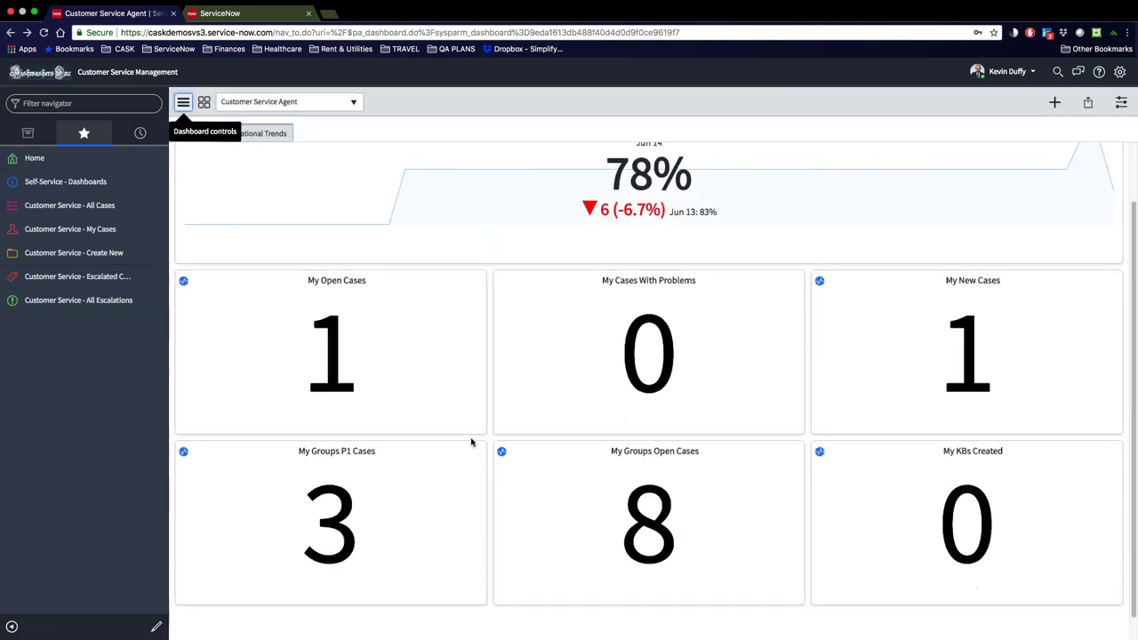
scroll(474, 443, down, 1)
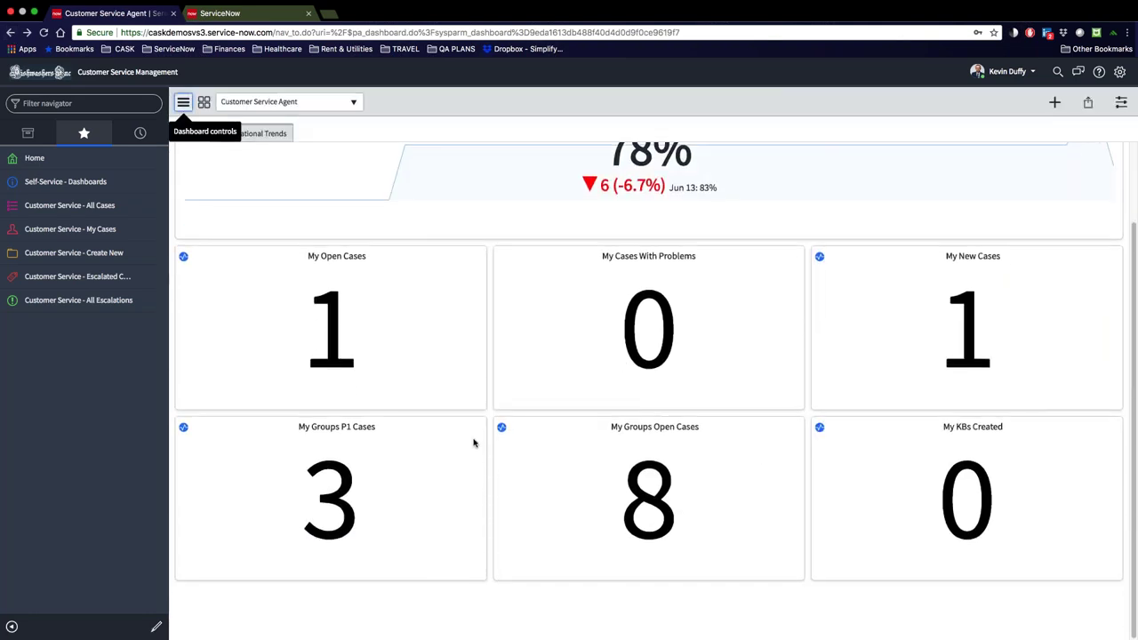
scroll(564, 443, up, 3)
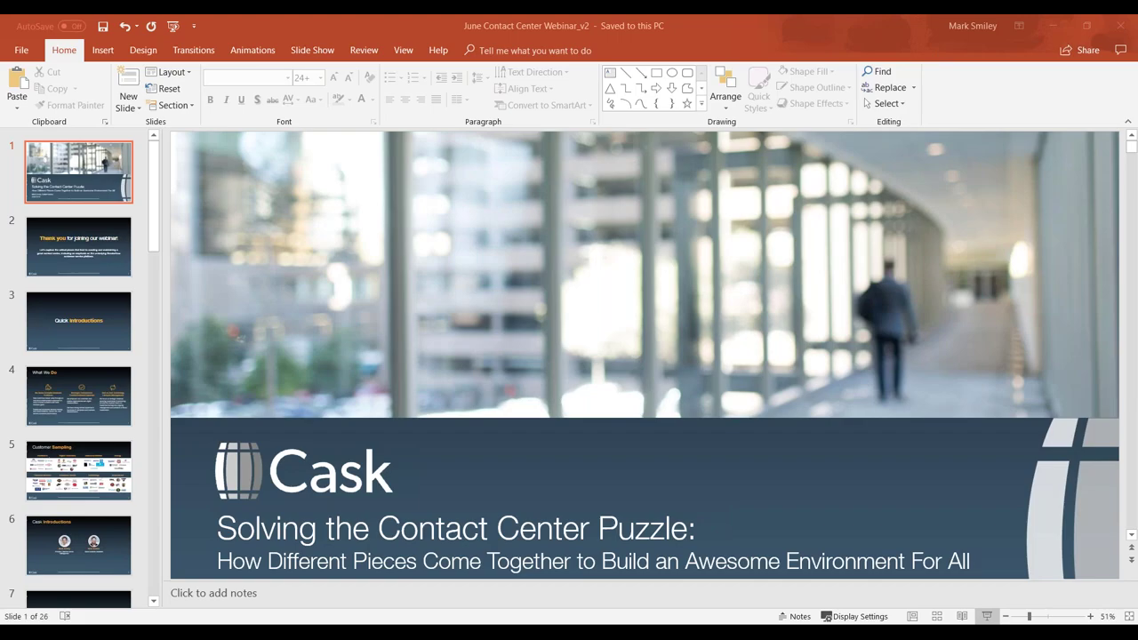
- Switch to the June Contact Center Webinar_v2 presentation in PowerPoint and start the slide show from the ServiceNow Contact Center Capability Demo slide
scroll(63, 378, down, 10)
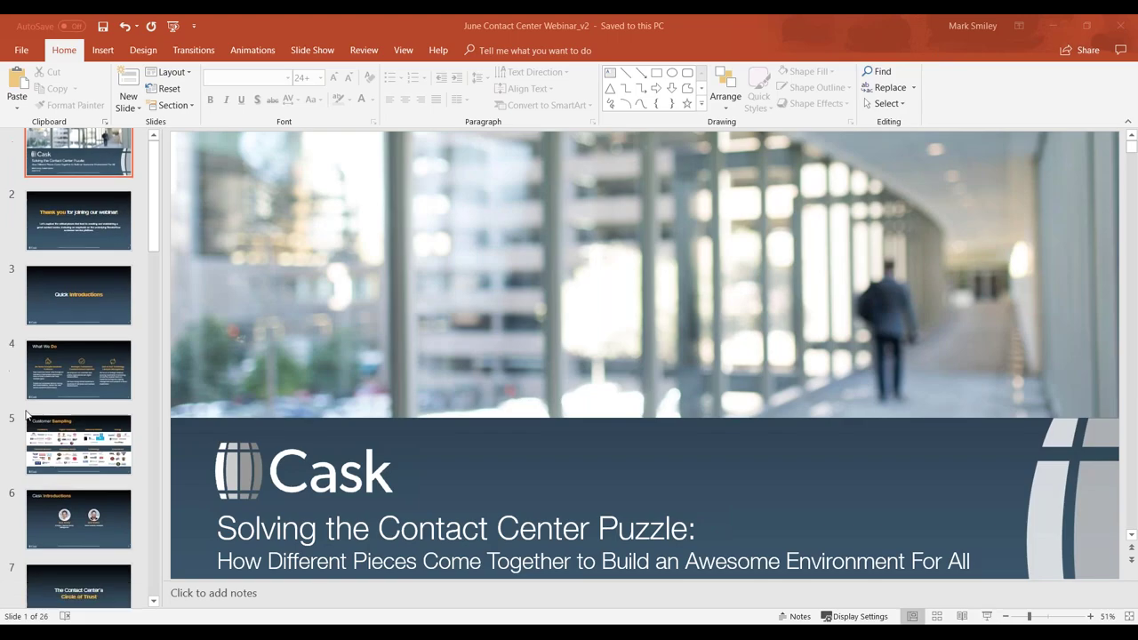
scroll(67, 387, down, 6)
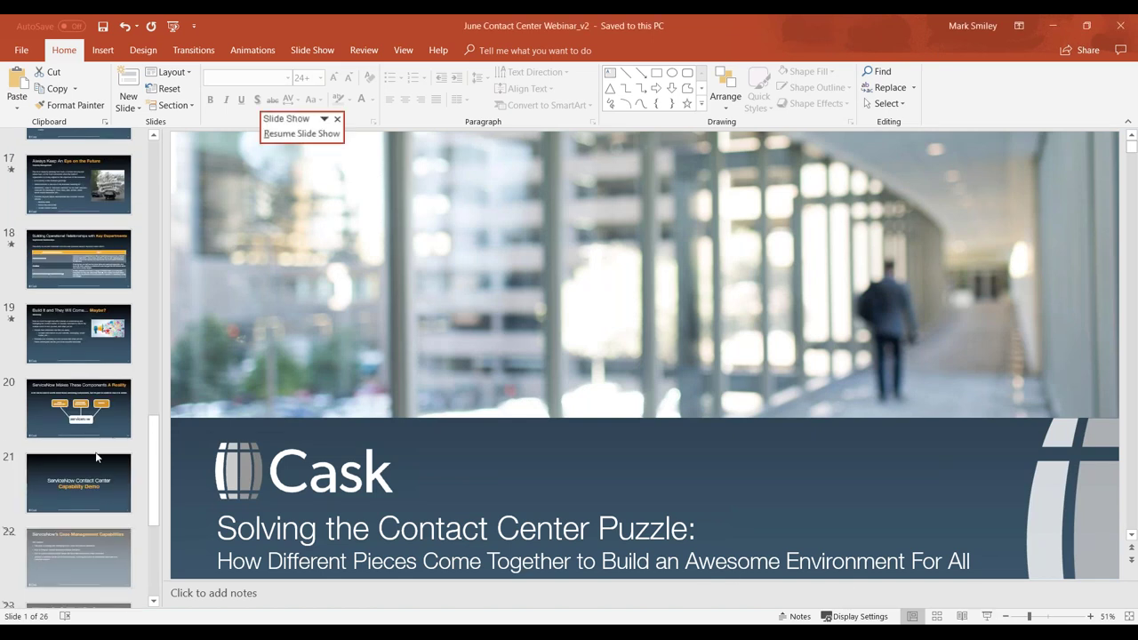
click(83, 489)
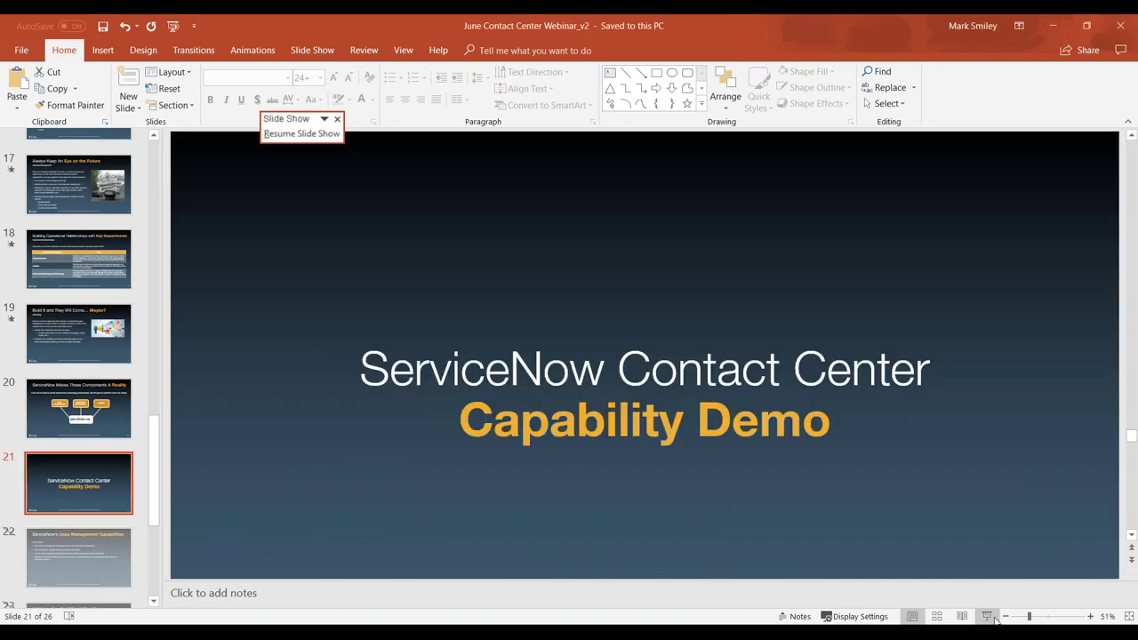
click(987, 617)
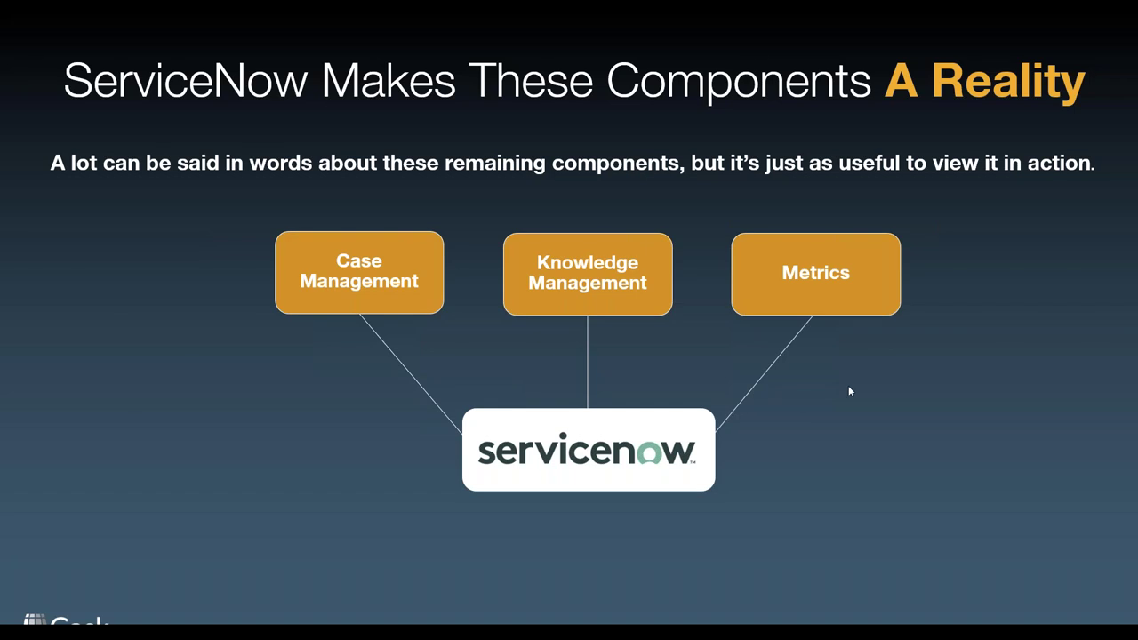